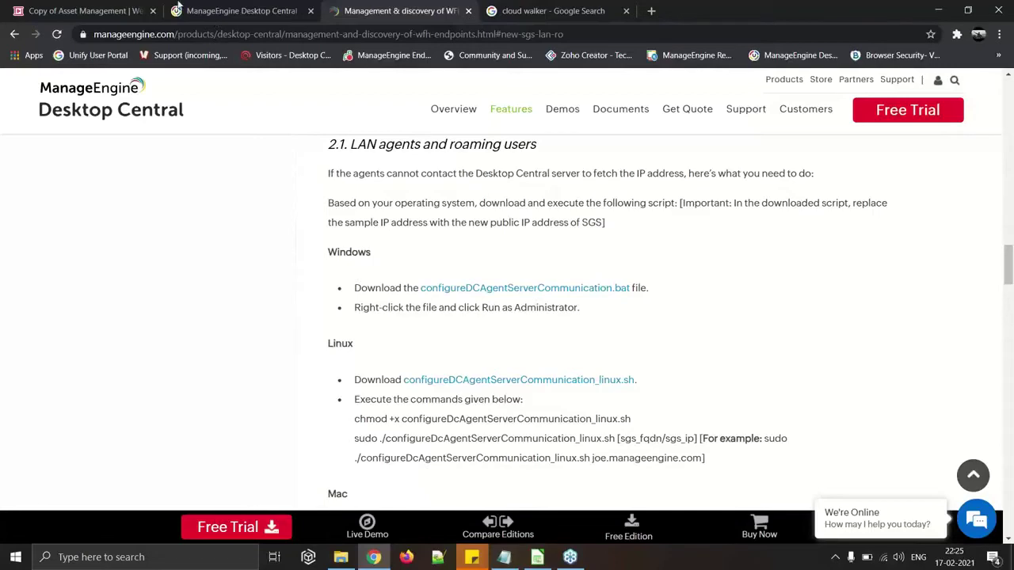
Switch to the Zoho Show presentation, present from the SGS agent table on slide 28, and end the slide show on slide 29
{"action": "left_click", "coordinate": [90, 8]}
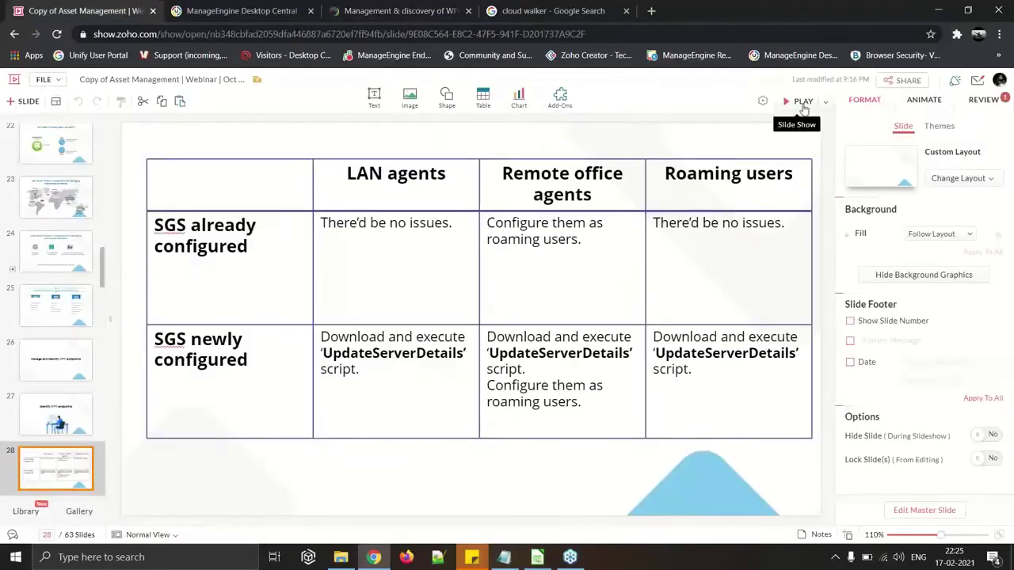
{"action": "left_click", "coordinate": [802, 103]}
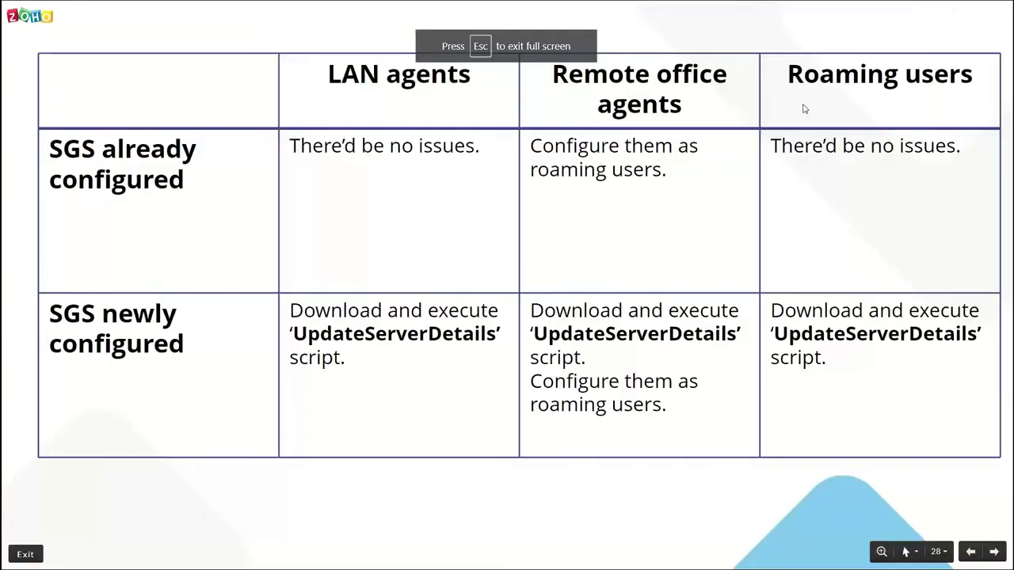
{"action": "left_click", "coordinate": [993, 553]}
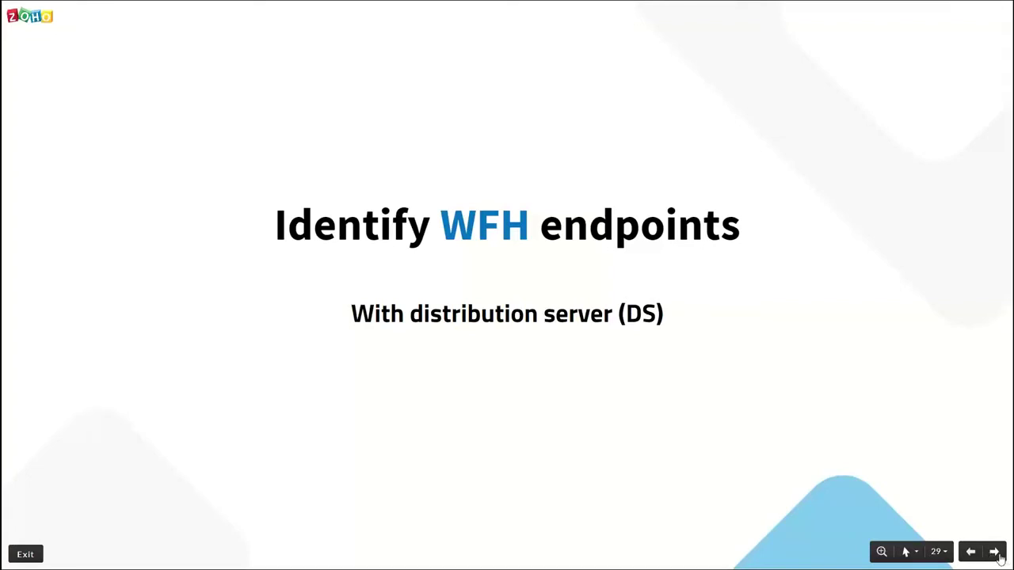
{"action": "left_click", "coordinate": [993, 554]}
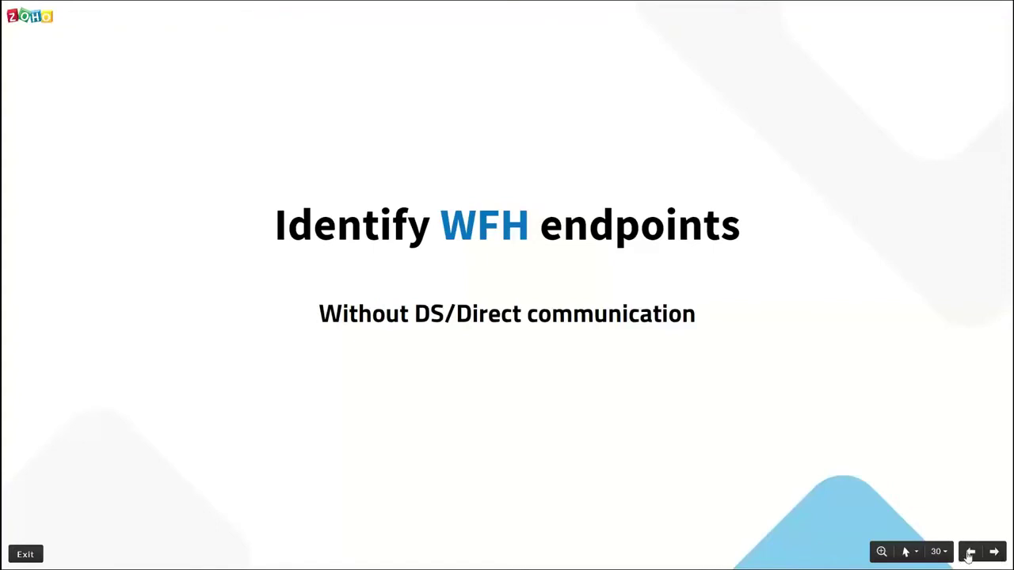
{"action": "left_click", "coordinate": [970, 553]}
{"action": "key", "text": "Escape"}
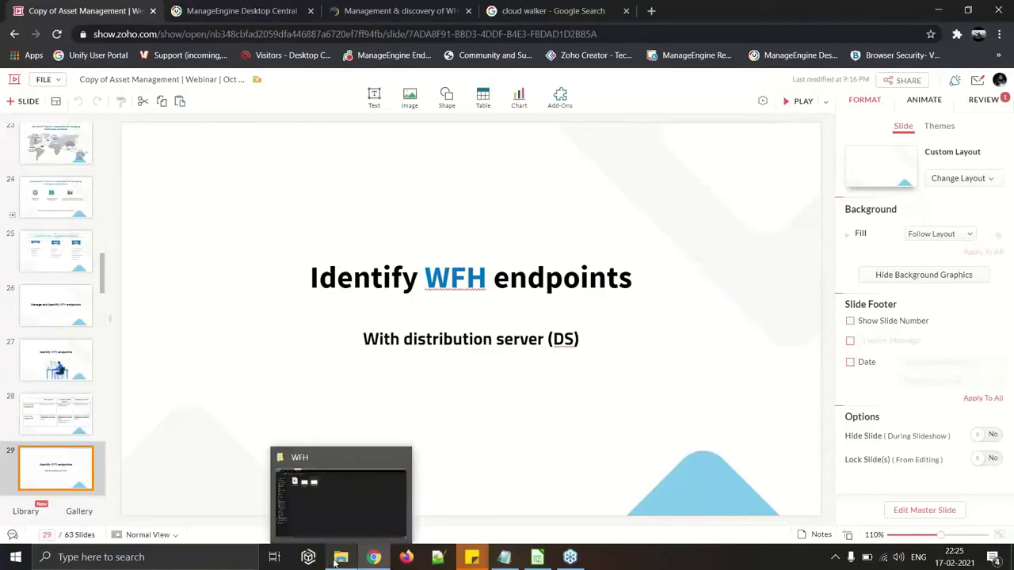
Switch to the WFH folder in File Explorer, play the With DS.avi video, and close the player
{"action": "left_click", "coordinate": [335, 559]}
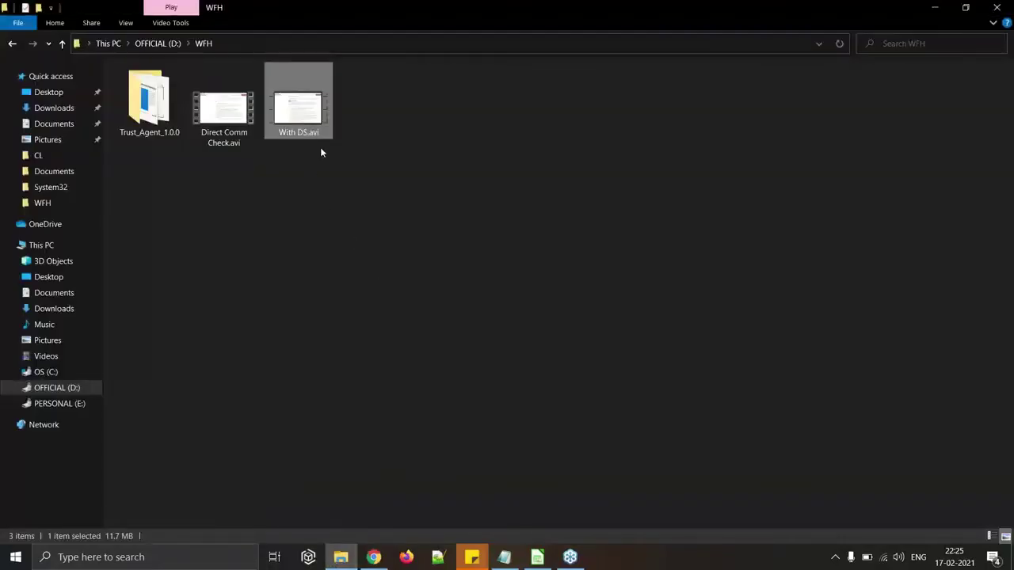
{"action": "double_click", "coordinate": [311, 107]}
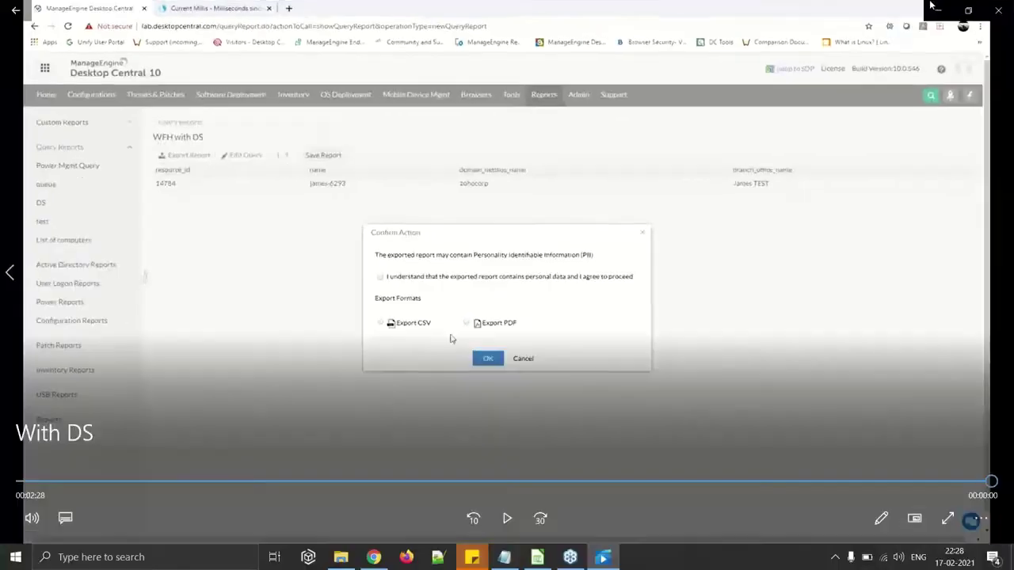
{"action": "key", "text": "alt+F4"}
Play the Direct Comm Check.avi video from the WFH folder and close the player
{"action": "double_click", "coordinate": [231, 134]}
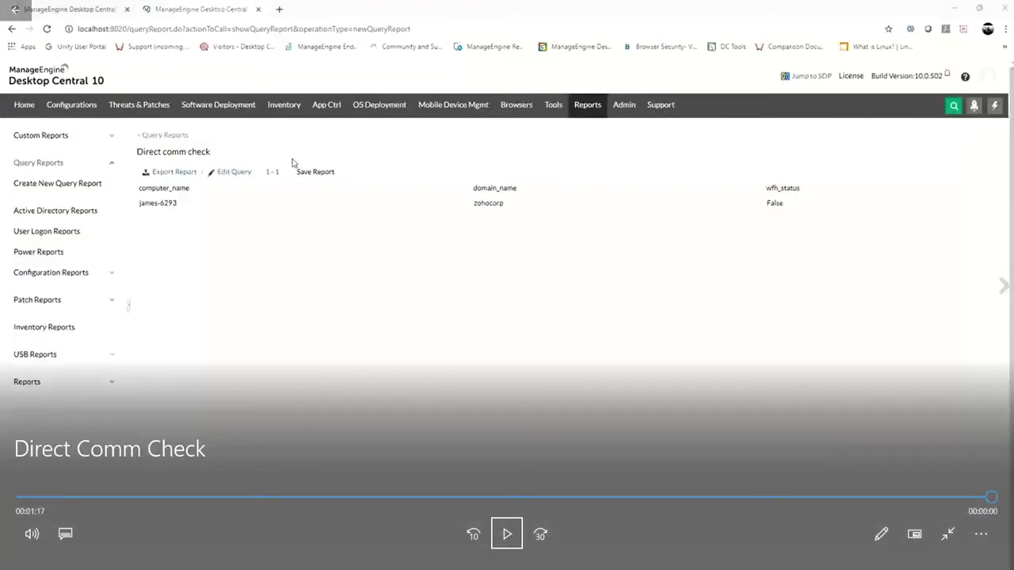
{"action": "key", "text": "Escape"}
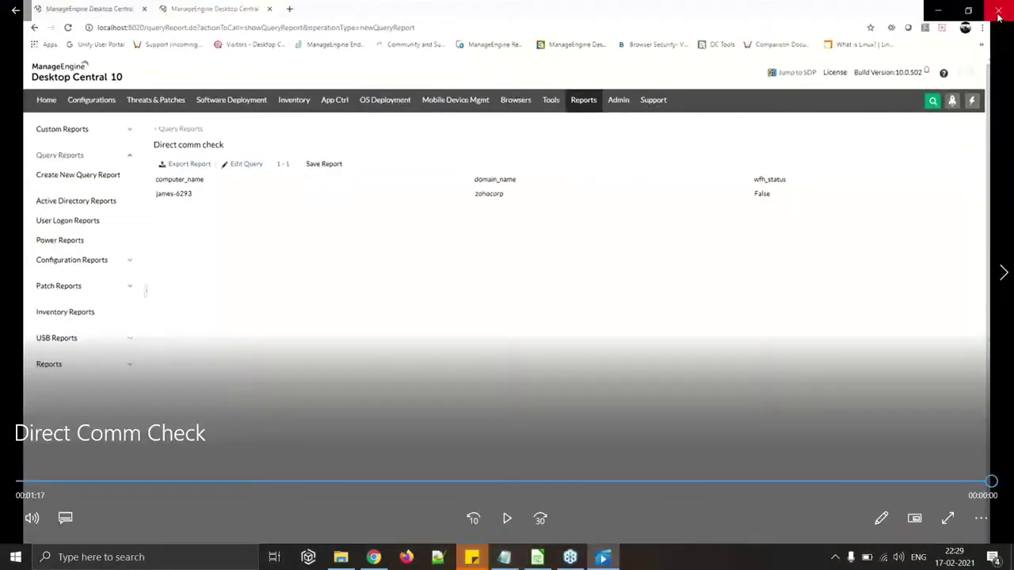
{"action": "left_click", "coordinate": [998, 16]}
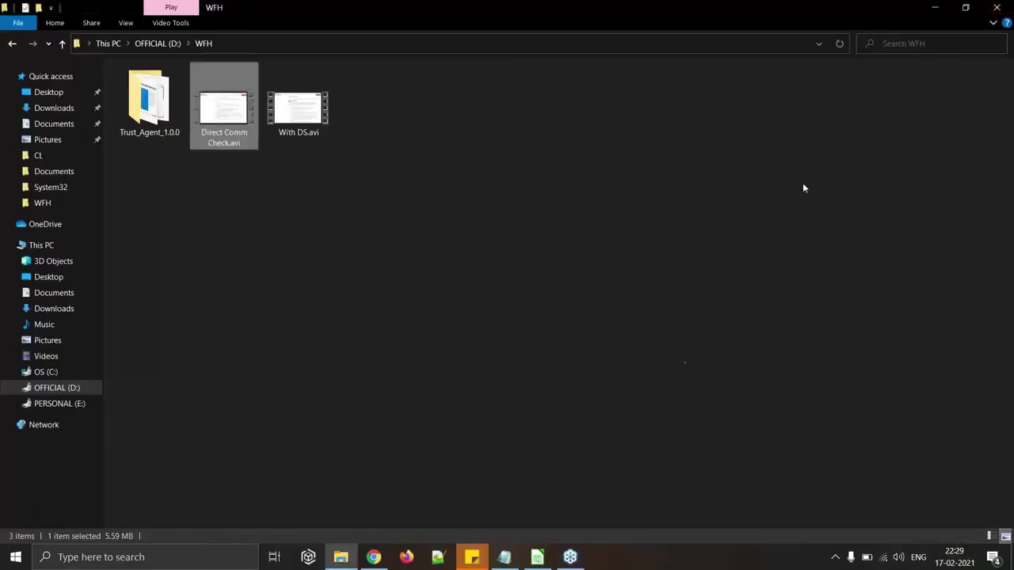
Return to the Zoho Show presentation in Chrome, present from slide 29 through slide 31, and exit the slide show
{"action": "left_click", "coordinate": [372, 558]}
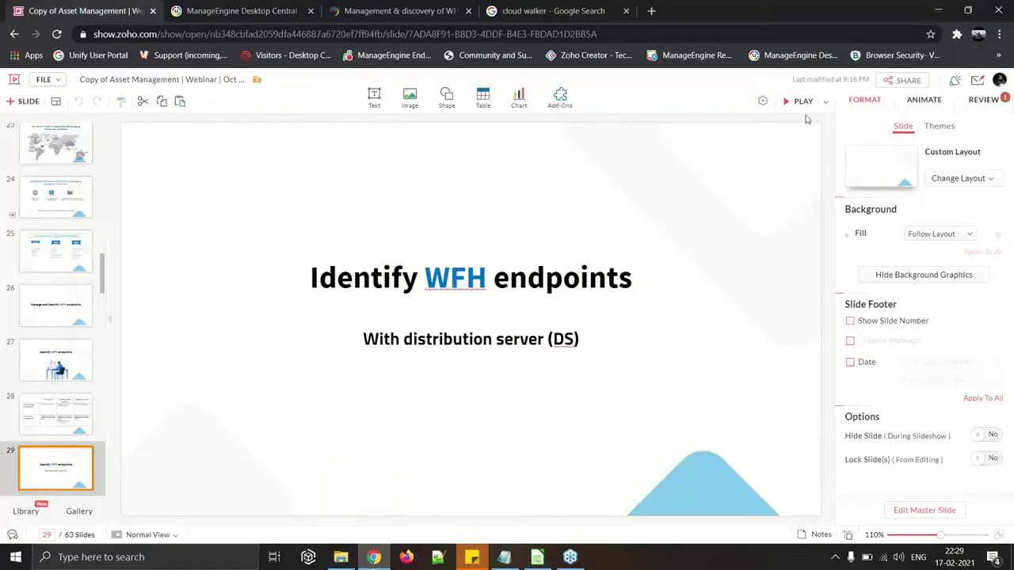
{"action": "left_click", "coordinate": [807, 108]}
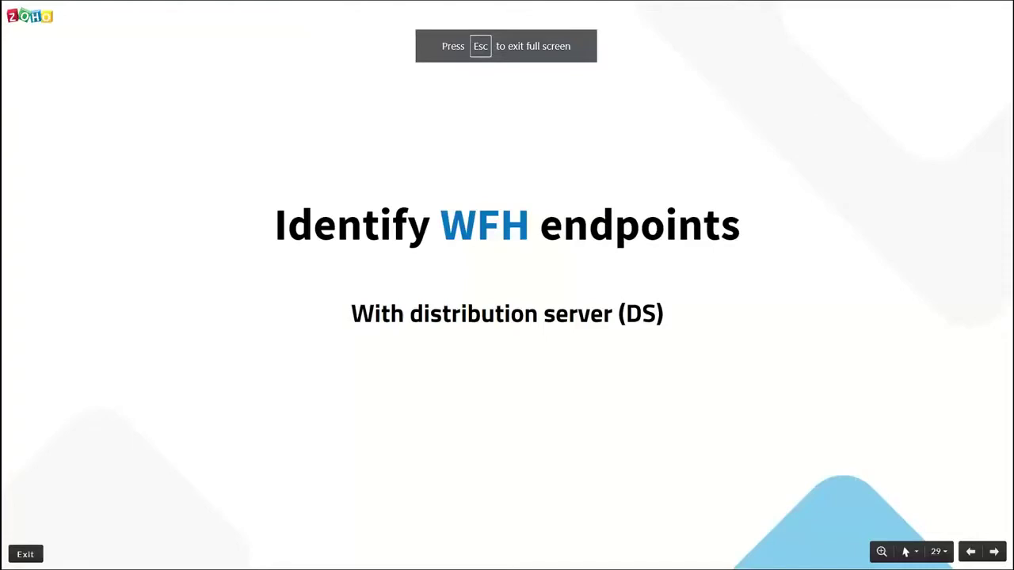
{"action": "left_click", "coordinate": [995, 553]}
{"action": "left_click", "coordinate": [995, 552]}
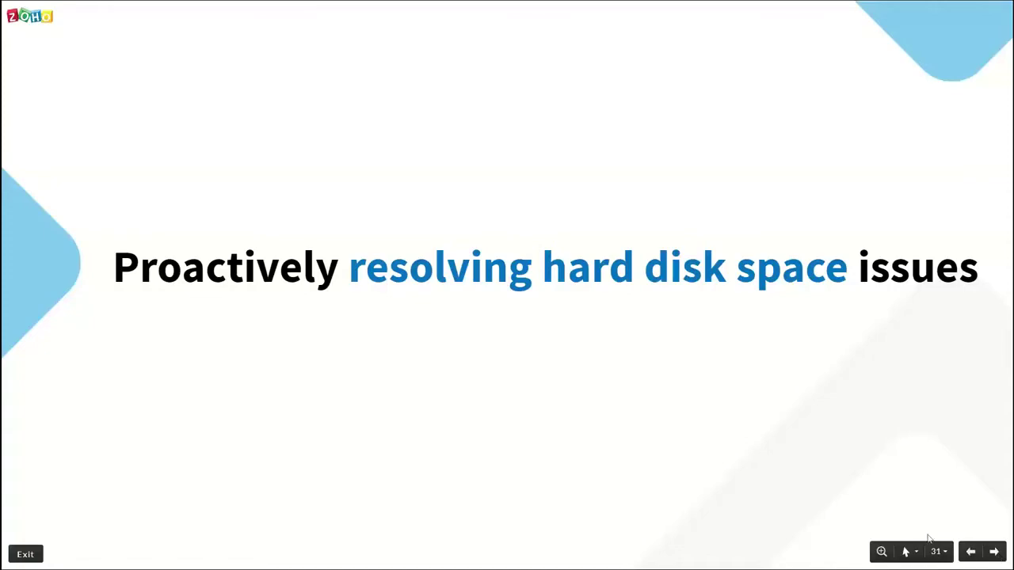
{"action": "key", "text": "Escape"}
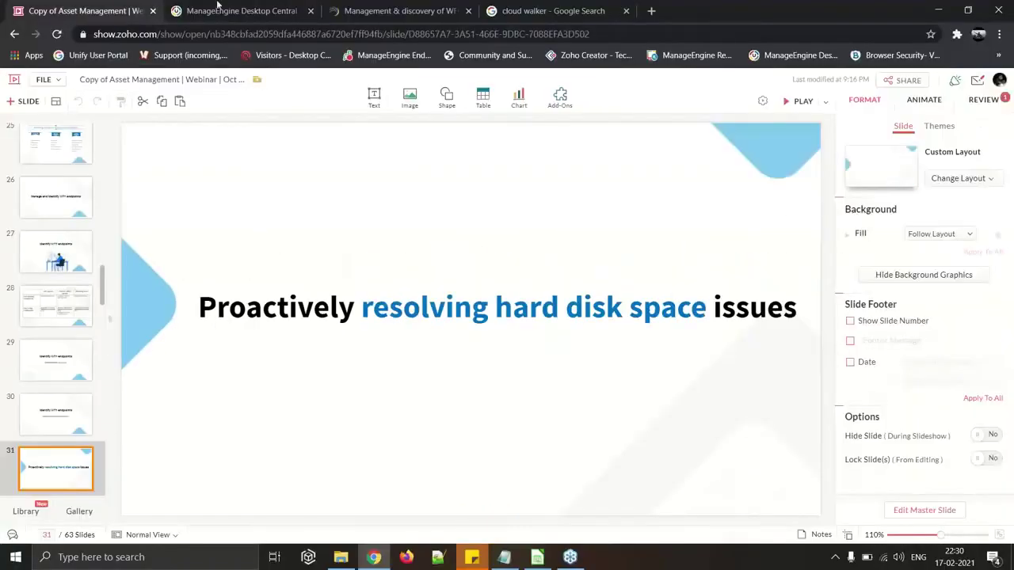
Switch to Desktop Central and enable the individual partition and overall free space alerts in the inventory alert configuration
{"action": "key", "text": "ctrl+Tab"}
{"action": "left_click", "coordinate": [341, 87]}
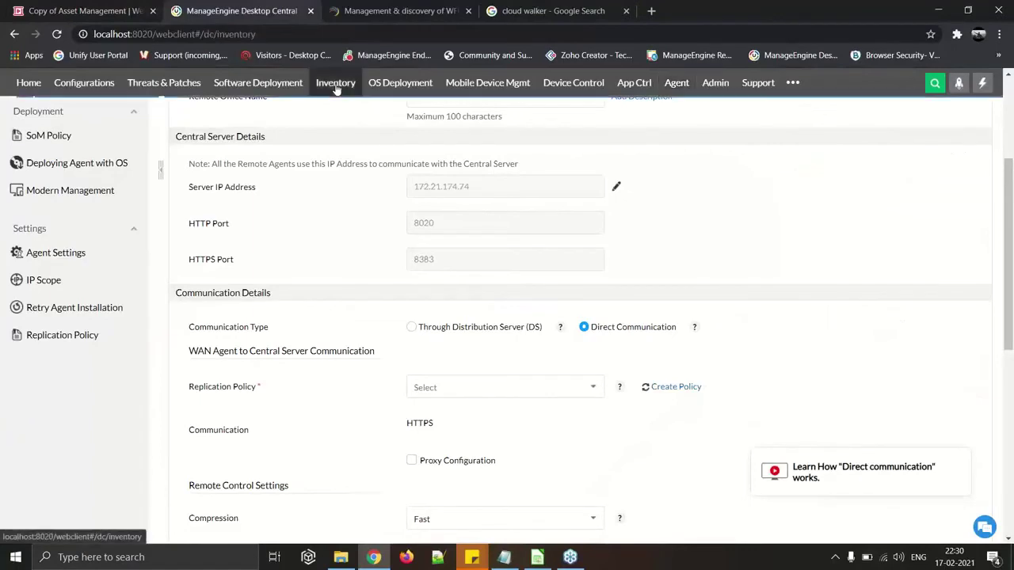
{"action": "scroll", "coordinate": [34, 485], "scroll_direction": "down", "scroll_amount": 3}
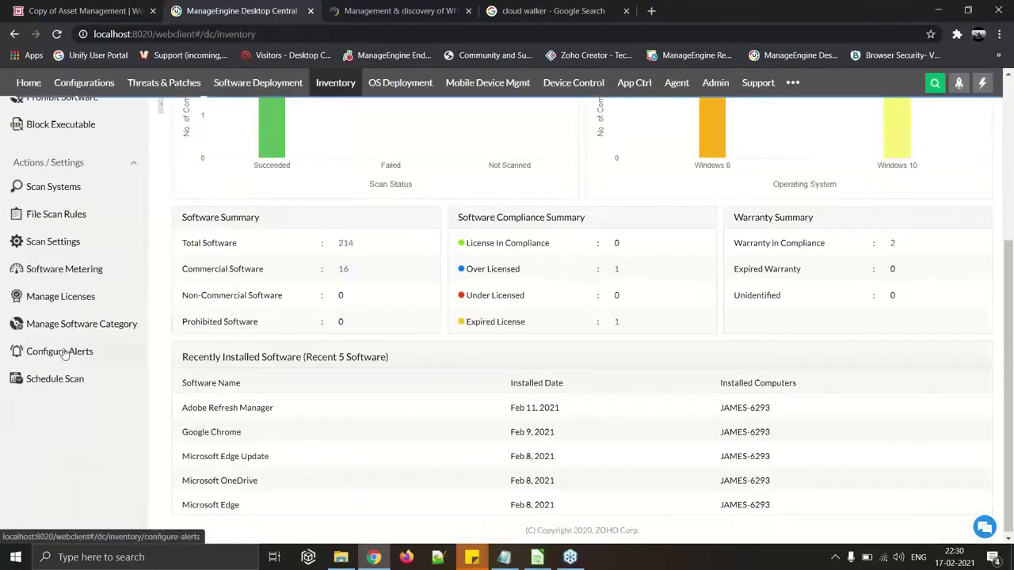
{"action": "left_click", "coordinate": [59, 351]}
{"action": "scroll", "coordinate": [502, 451], "scroll_direction": "down", "scroll_amount": 8}
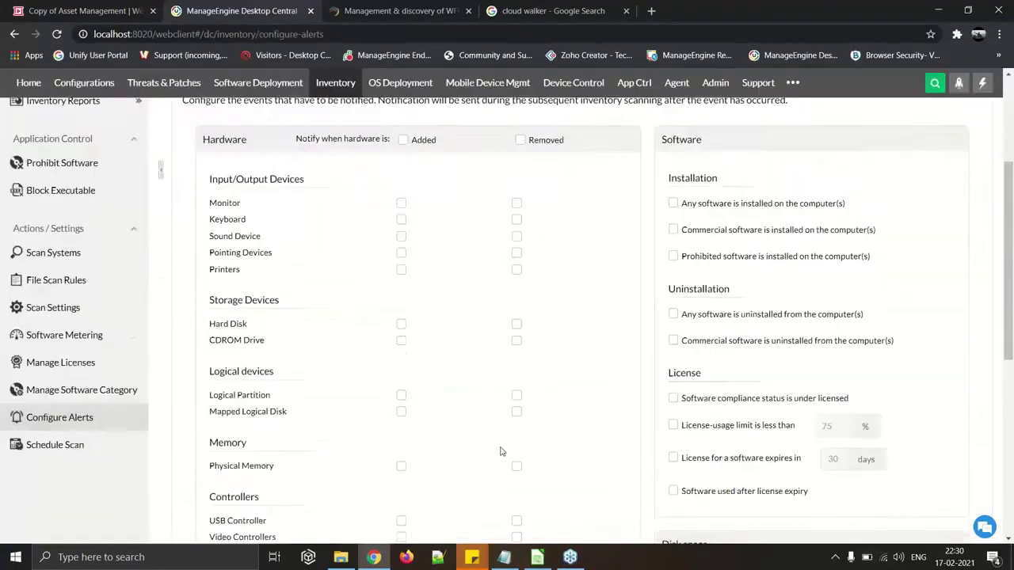
{"action": "left_click", "coordinate": [674, 323]}
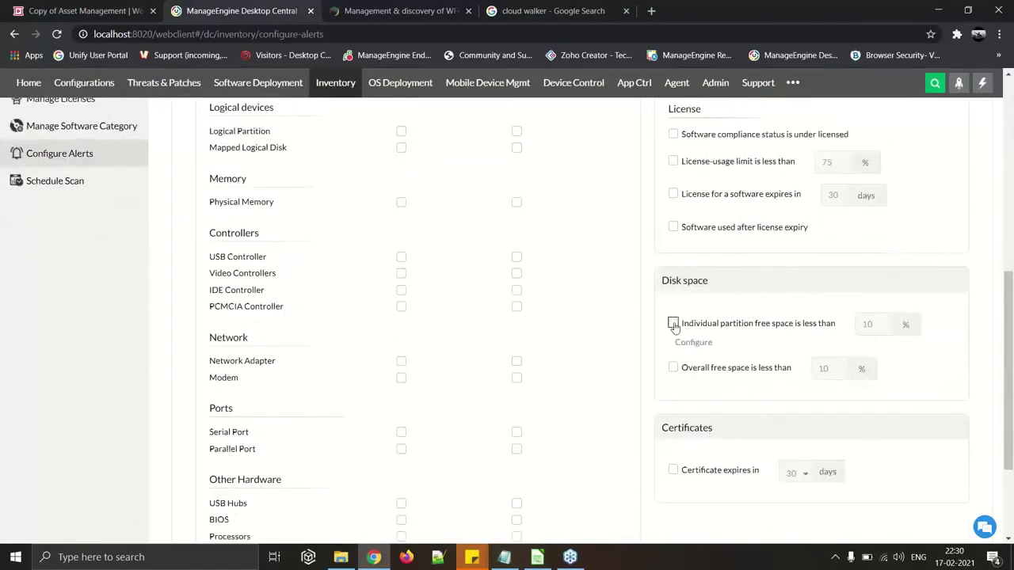
{"action": "left_click", "coordinate": [672, 368]}
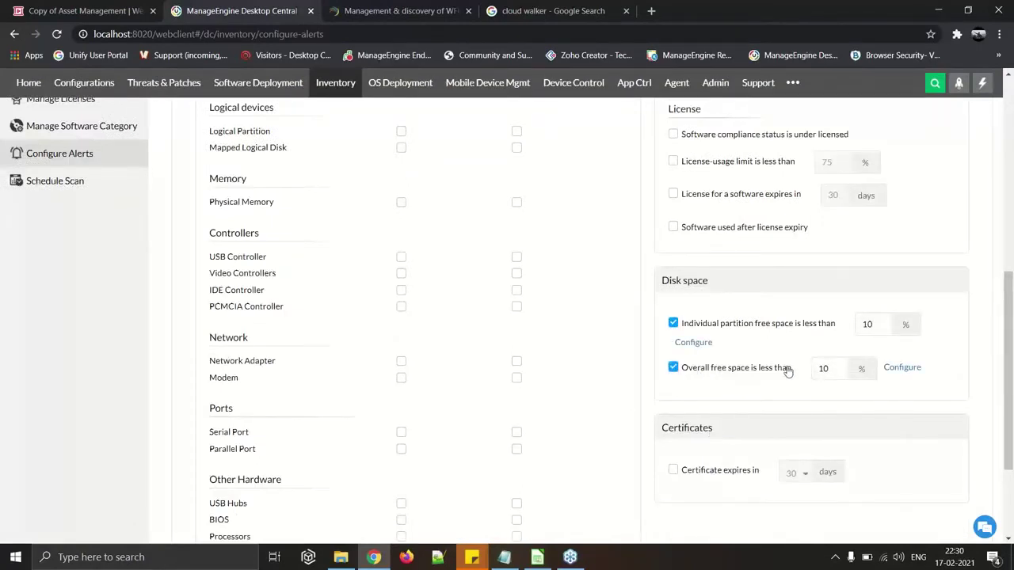
{"action": "scroll", "coordinate": [788, 371], "scroll_direction": "down", "scroll_amount": 2}
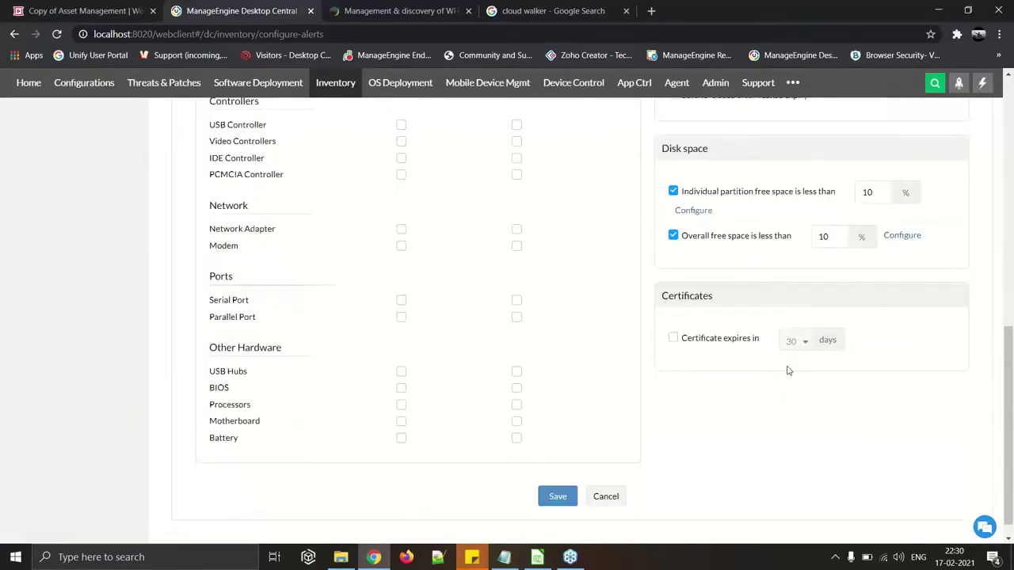
{"action": "scroll", "coordinate": [789, 370], "scroll_direction": "up", "scroll_amount": 3}
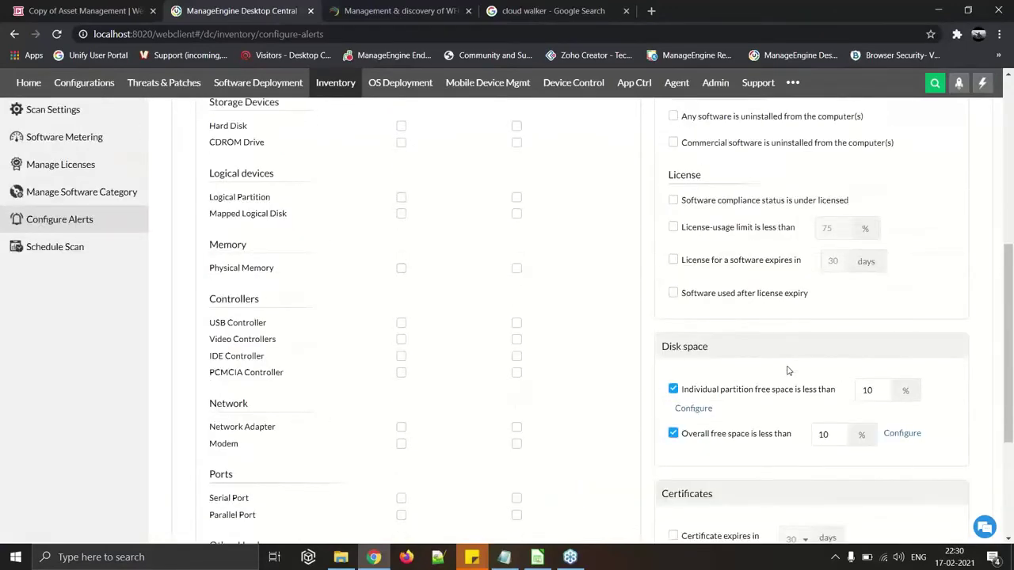
Review the notification medium settings of the individual disk free space alert, close them, and return to the start of the alert configuration
{"action": "left_click", "coordinate": [693, 413]}
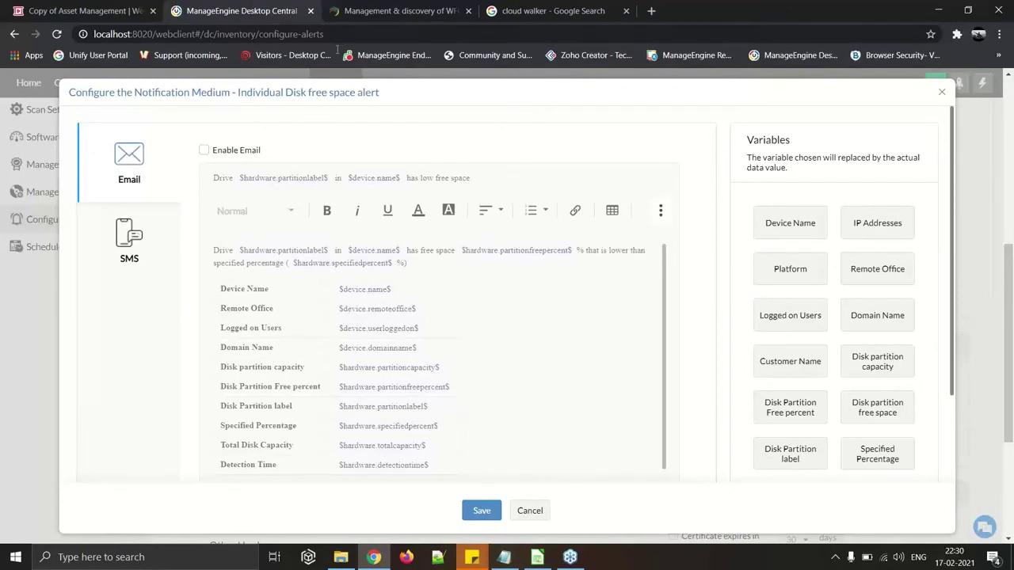
{"action": "left_click", "coordinate": [941, 92]}
{"action": "scroll", "coordinate": [665, 314], "scroll_direction": "up", "scroll_amount": 3}
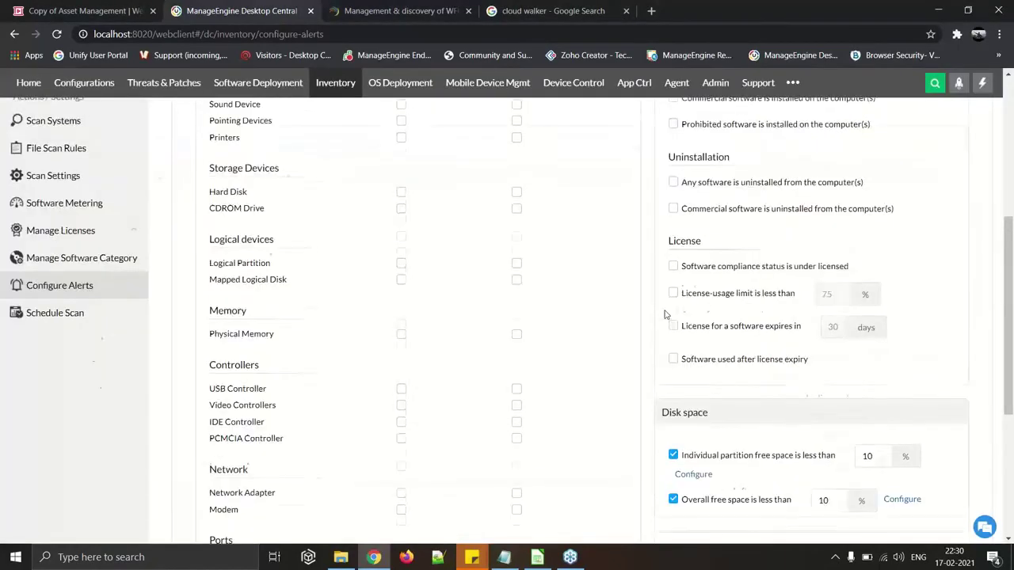
{"action": "scroll", "coordinate": [665, 314], "scroll_direction": "up", "scroll_amount": 2}
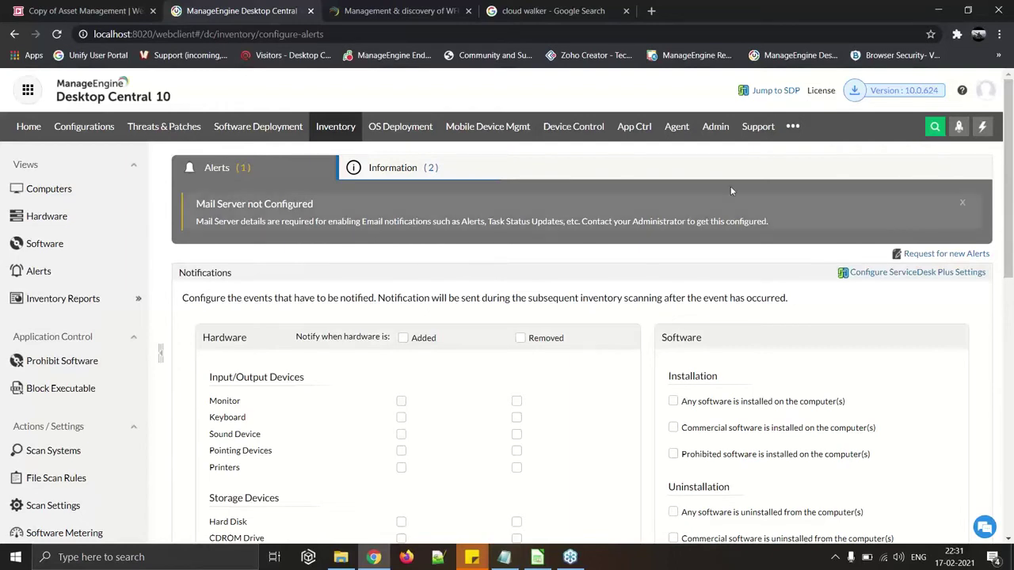
Add a new System Tools task with the Disk Cleanup tool and proceed to its cleanup options
{"action": "left_click", "coordinate": [792, 126]}
{"action": "left_click", "coordinate": [798, 190]}
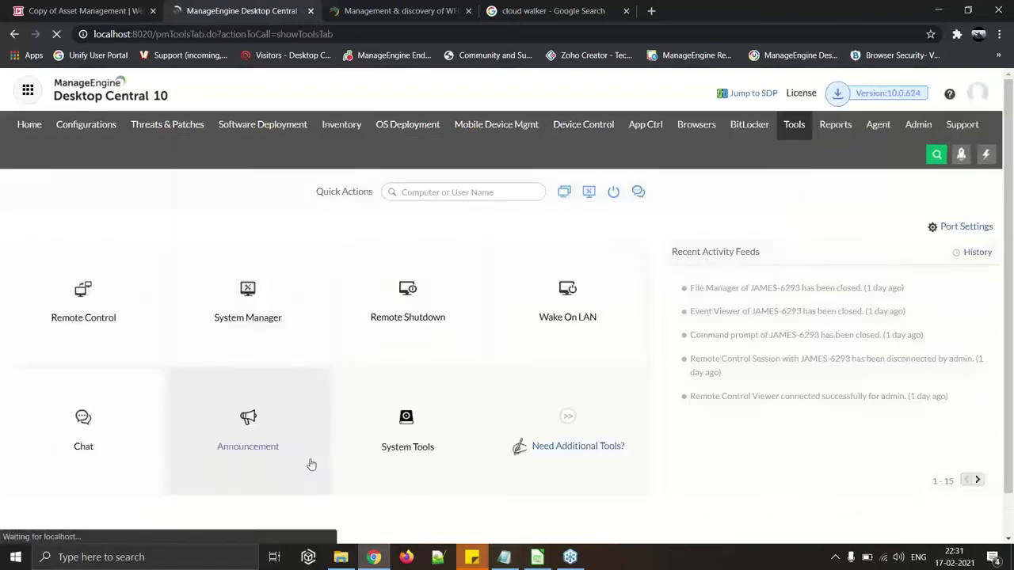
{"action": "left_click", "coordinate": [412, 469]}
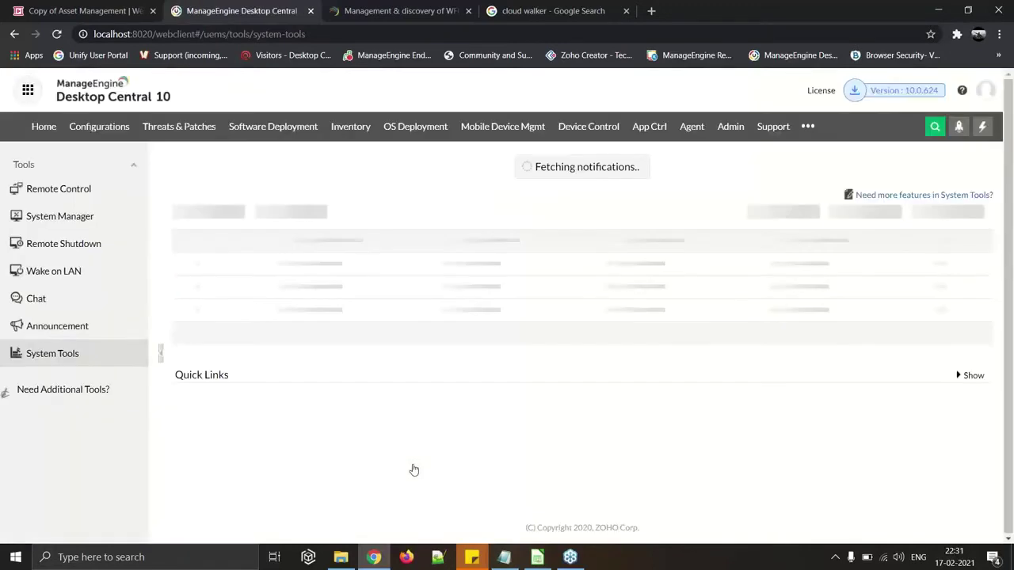
{"action": "left_click", "coordinate": [220, 195]}
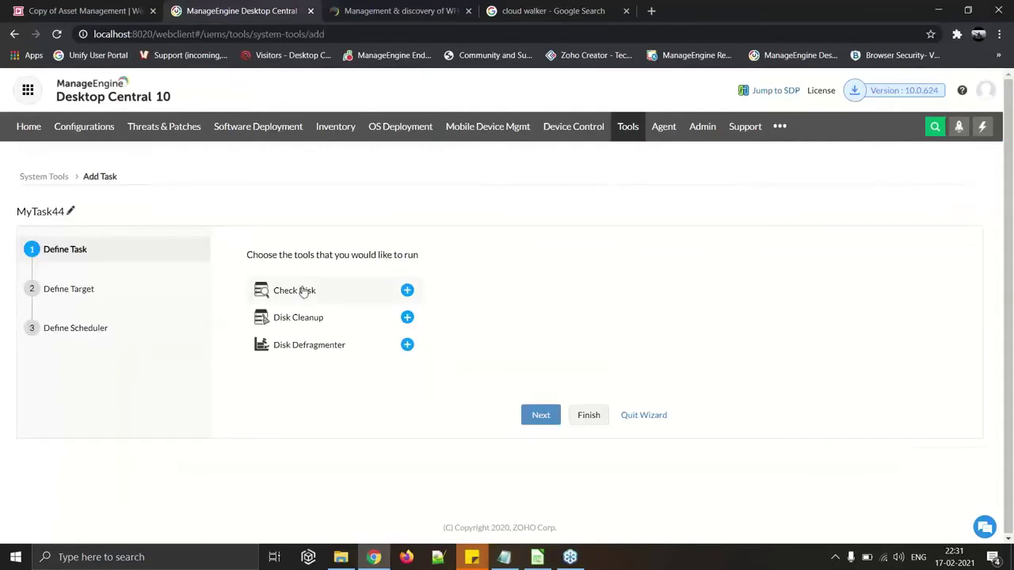
{"action": "left_click", "coordinate": [311, 325]}
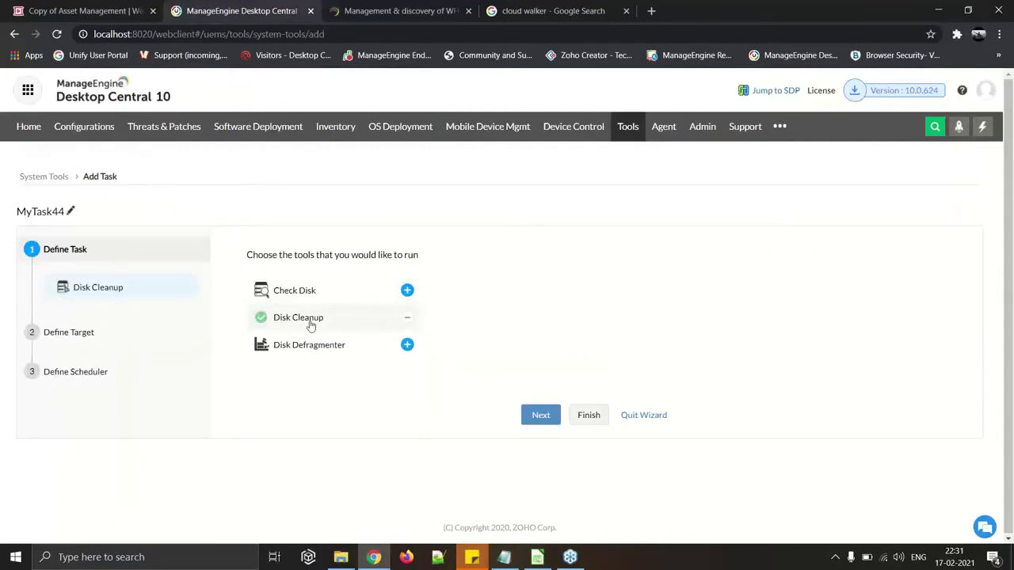
{"action": "left_click", "coordinate": [553, 420]}
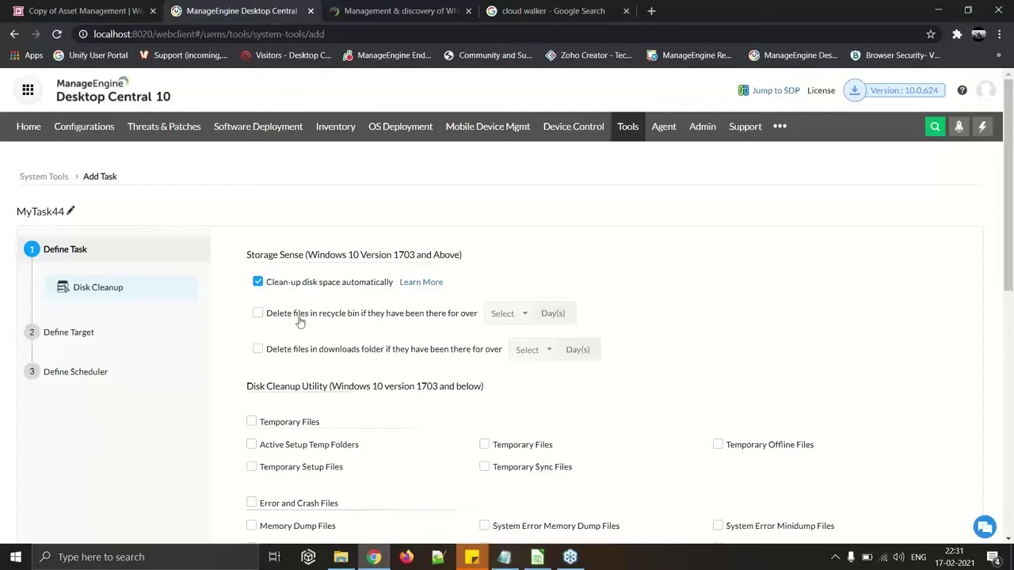
Examine the Disk Cleanup Utility file categories available for Windows 10 version 1703 and below
{"action": "scroll", "coordinate": [299, 321], "scroll_direction": "down", "scroll_amount": 3}
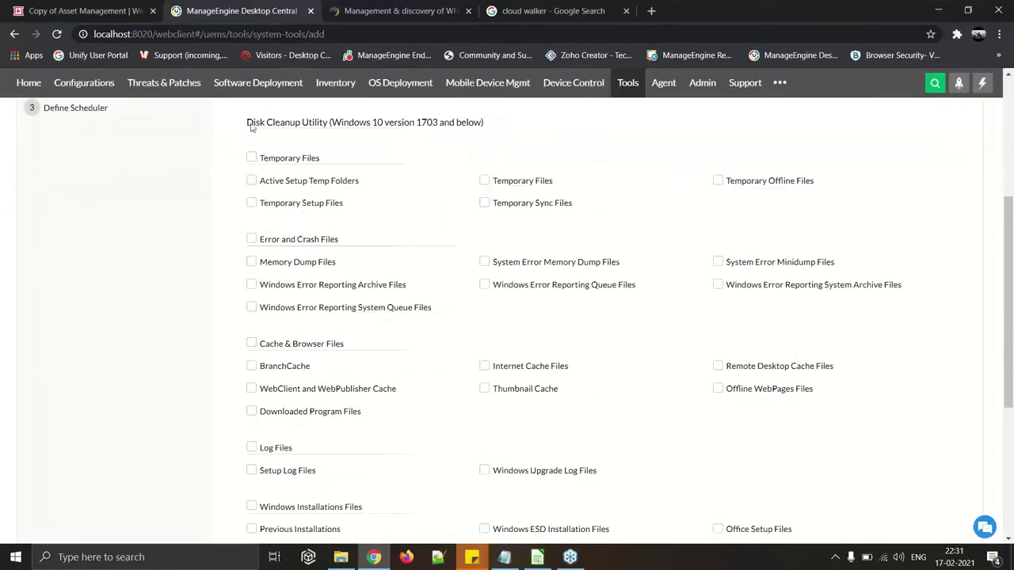
{"action": "scroll", "coordinate": [352, 247], "scroll_direction": "down", "scroll_amount": 2}
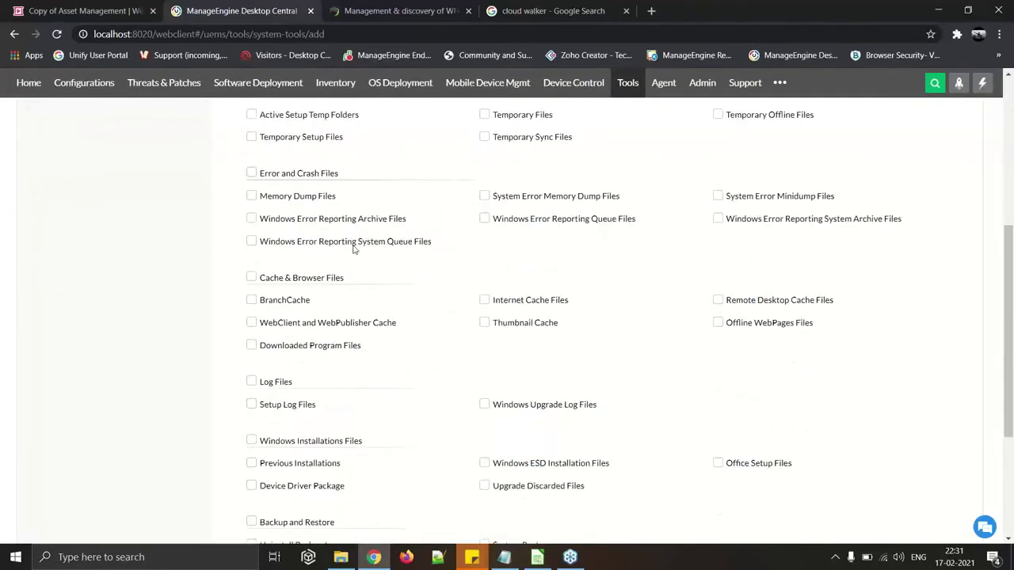
{"action": "scroll", "coordinate": [557, 442], "scroll_direction": "down", "scroll_amount": 2}
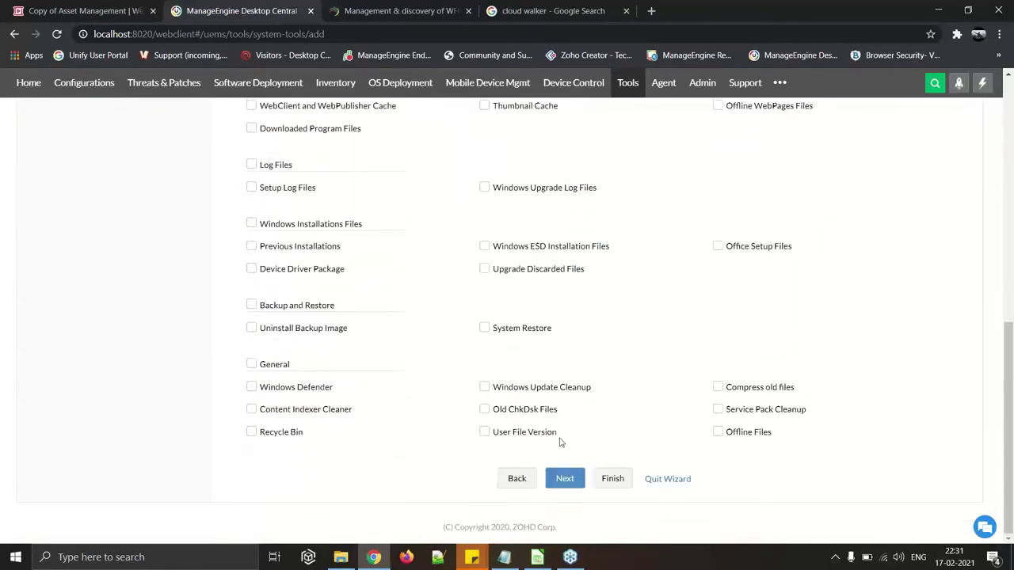
{"action": "scroll", "coordinate": [559, 442], "scroll_direction": "up", "scroll_amount": 4}
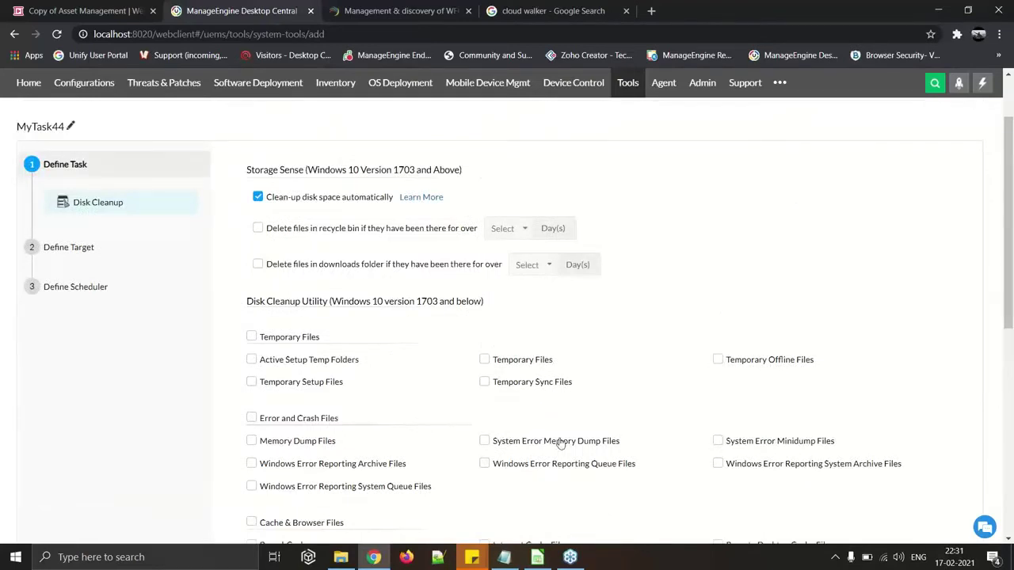
Switch to the Asset Management webinar presentation, start the slide show, and advance to the "Managing disk space on endpoints" slide
{"action": "left_click", "coordinate": [94, 9]}
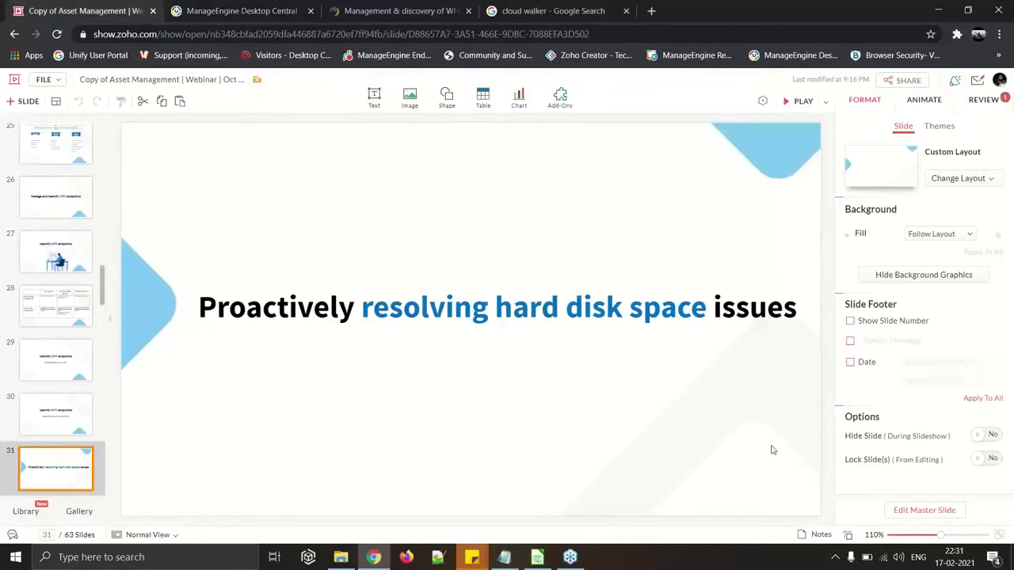
{"action": "left_click", "coordinate": [796, 102]}
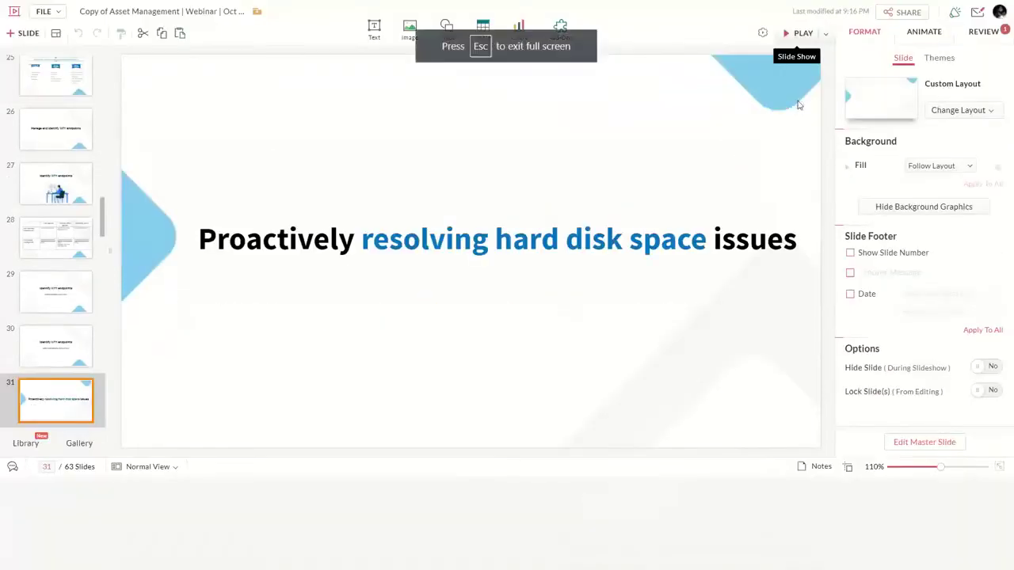
{"action": "key", "text": "Right"}
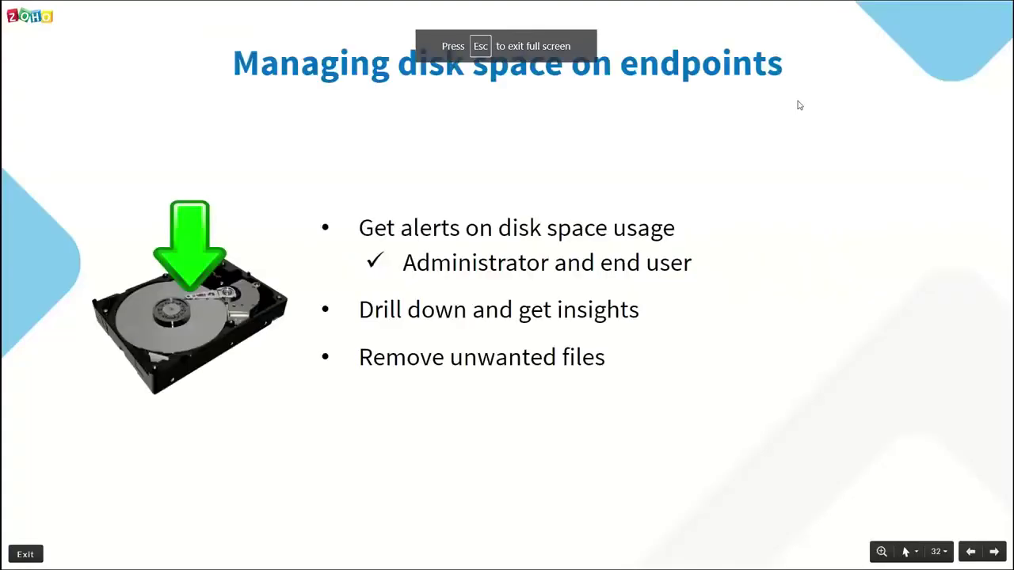
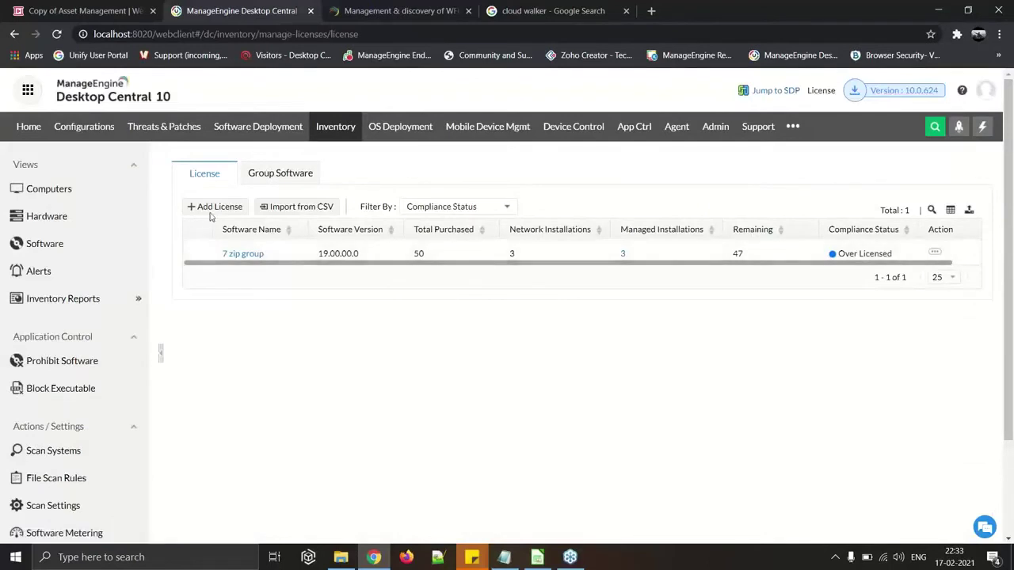
Start a new license entry for Adobe Acrobat Reader DC (20.006.20034), go to its purchased license count, and return to the license list without saving
{"action": "left_click", "coordinate": [214, 207]}
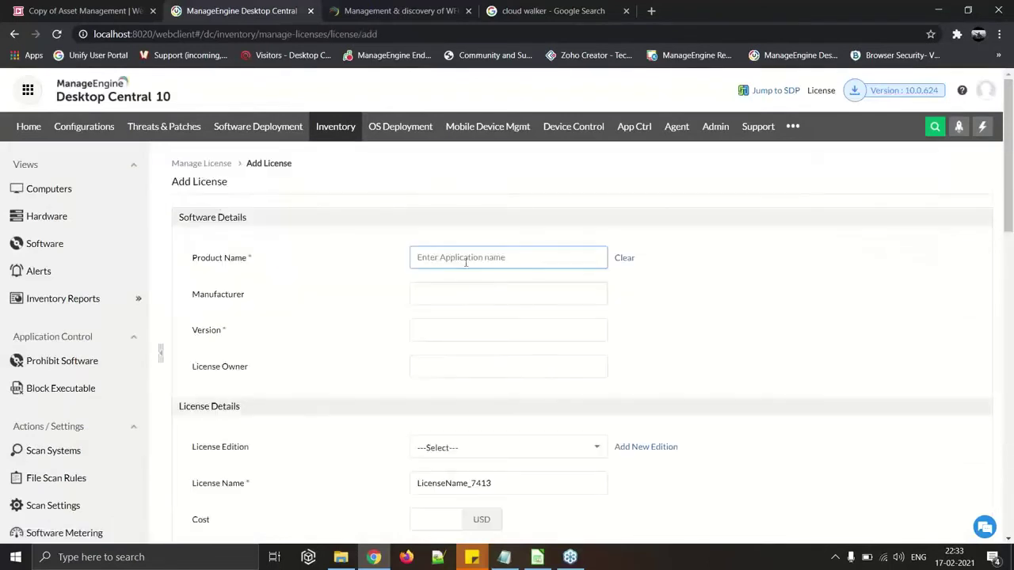
{"action": "left_click", "coordinate": [491, 258]}
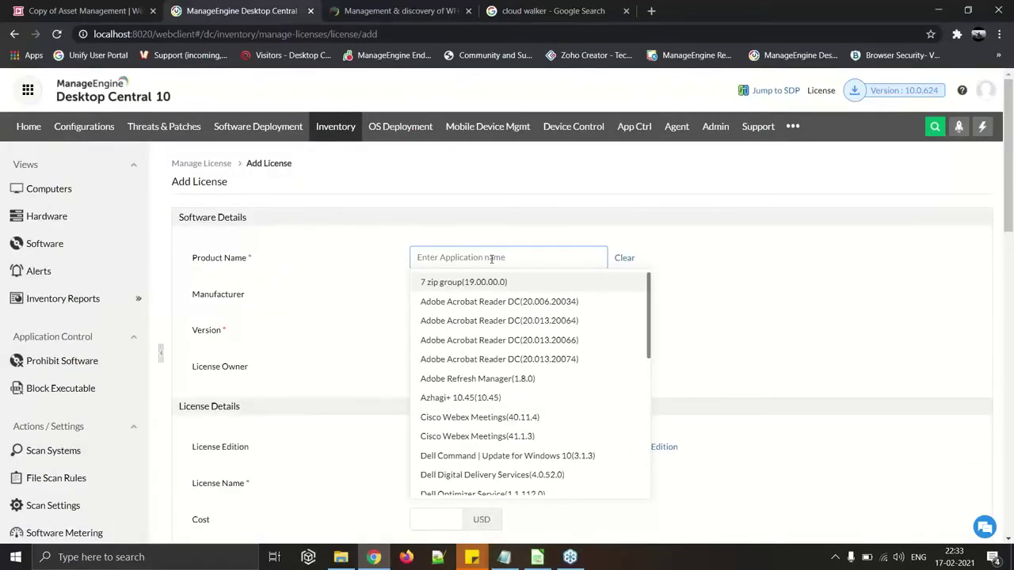
{"action": "left_click", "coordinate": [461, 302]}
{"action": "scroll", "coordinate": [684, 322], "scroll_direction": "down", "scroll_amount": 3}
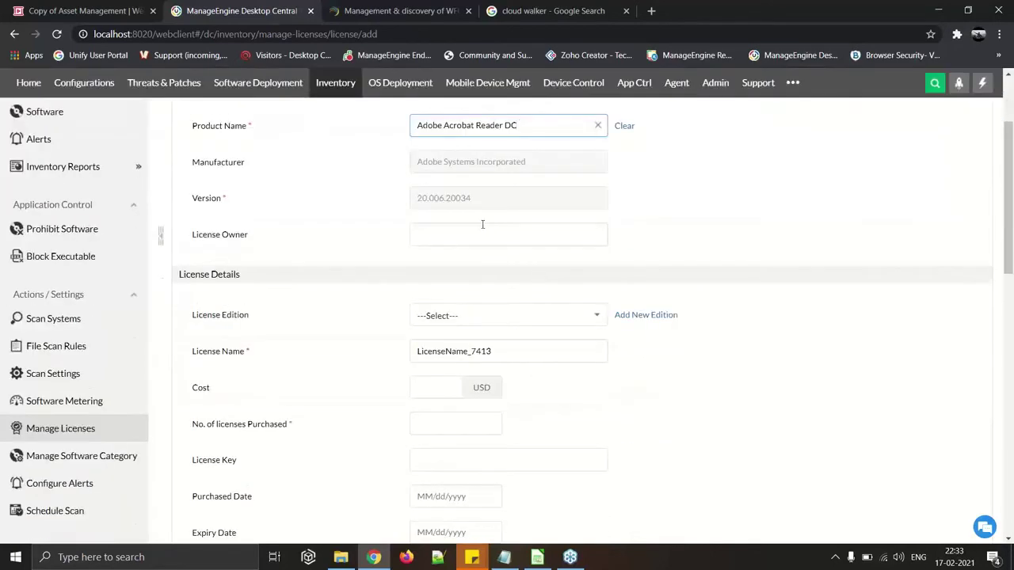
{"action": "scroll", "coordinate": [473, 329], "scroll_direction": "down", "scroll_amount": 3}
{"action": "left_click", "coordinate": [449, 295]}
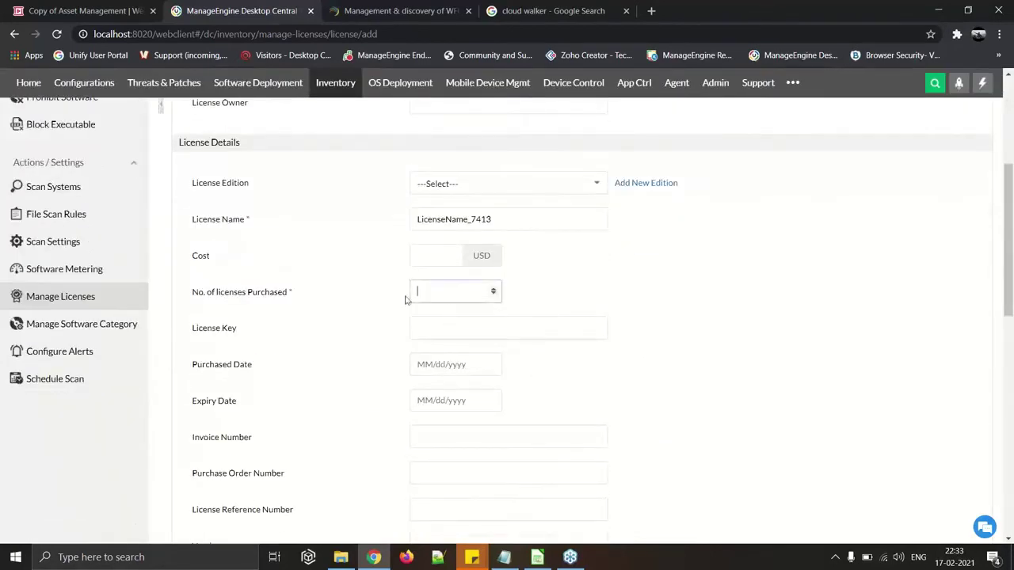
{"action": "left_click", "coordinate": [93, 298]}
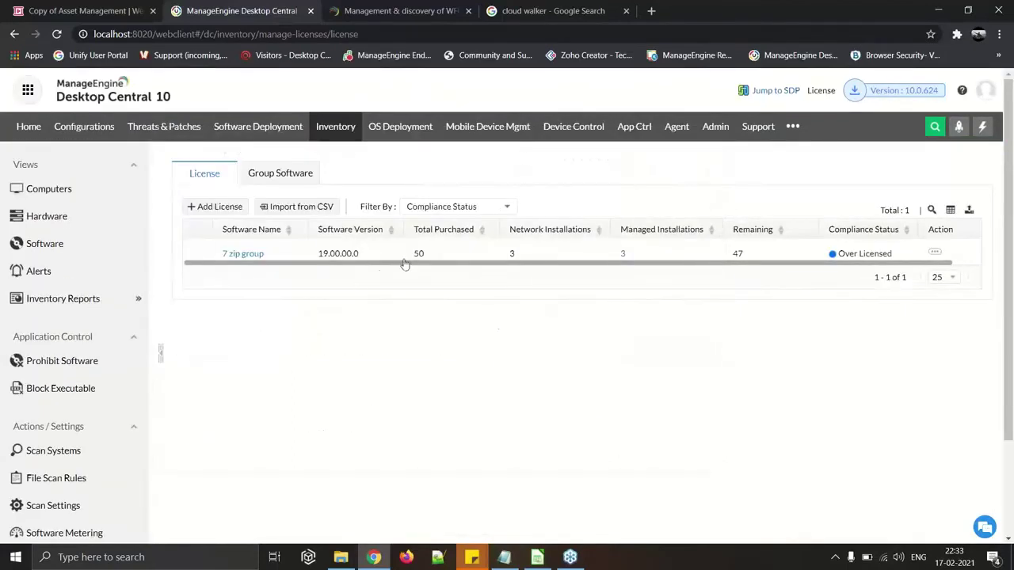
Examine the 7 zip group's total purchased licenses and compliance status in the license list
{"action": "left_click_drag", "start_coordinate": [431, 256], "coordinate": [412, 257]}
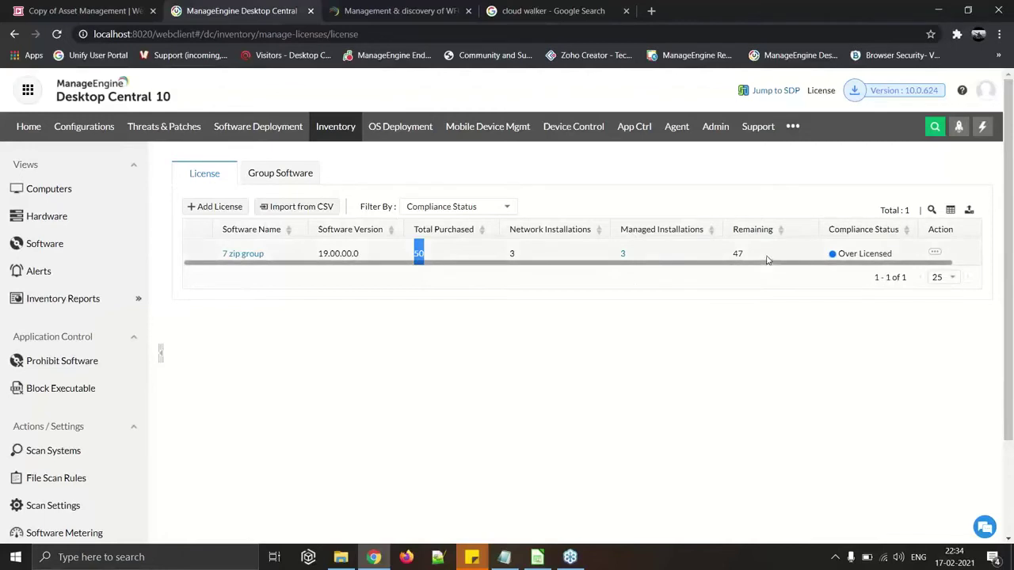
{"action": "double_click", "coordinate": [873, 254]}
{"action": "left_click_drag", "start_coordinate": [854, 253], "coordinate": [844, 253]}
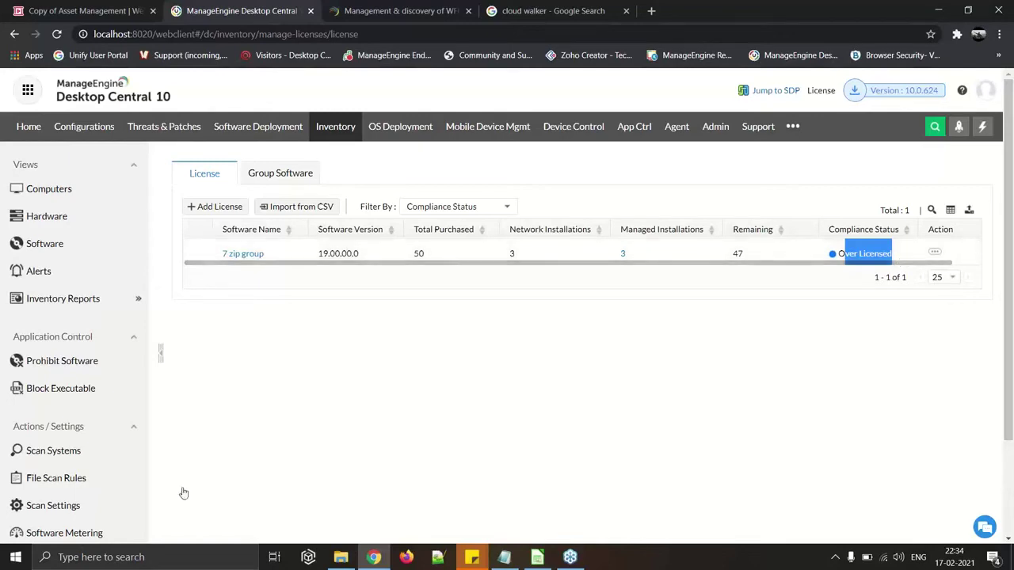
Try enabling the license-usage limit alert in the inventory alert configuration, then return to license management, skipping the changes
{"action": "scroll", "coordinate": [48, 535], "scroll_direction": "down", "scroll_amount": 3}
{"action": "left_click", "coordinate": [56, 496]}
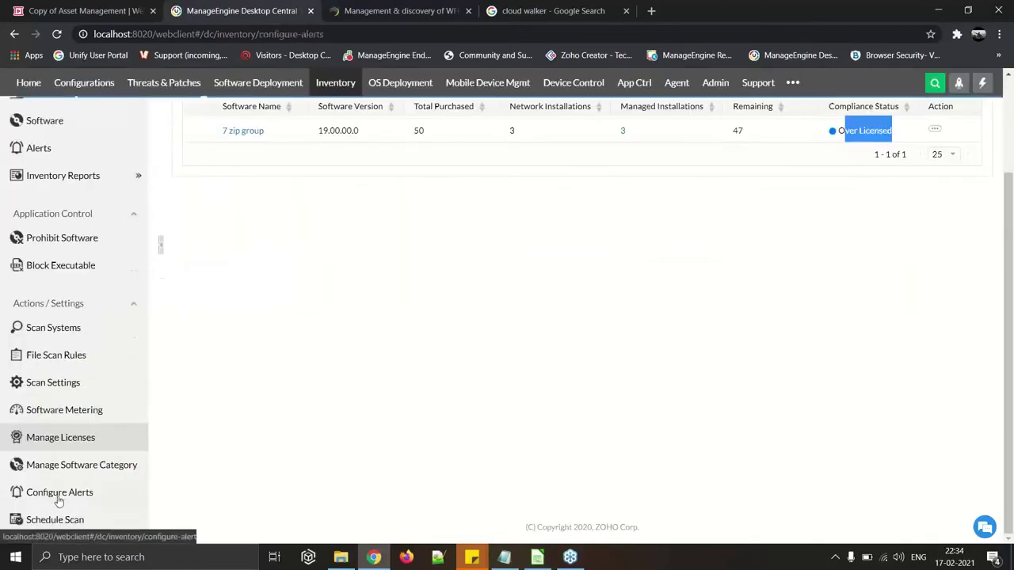
{"action": "scroll", "coordinate": [684, 498], "scroll_direction": "down", "scroll_amount": 4}
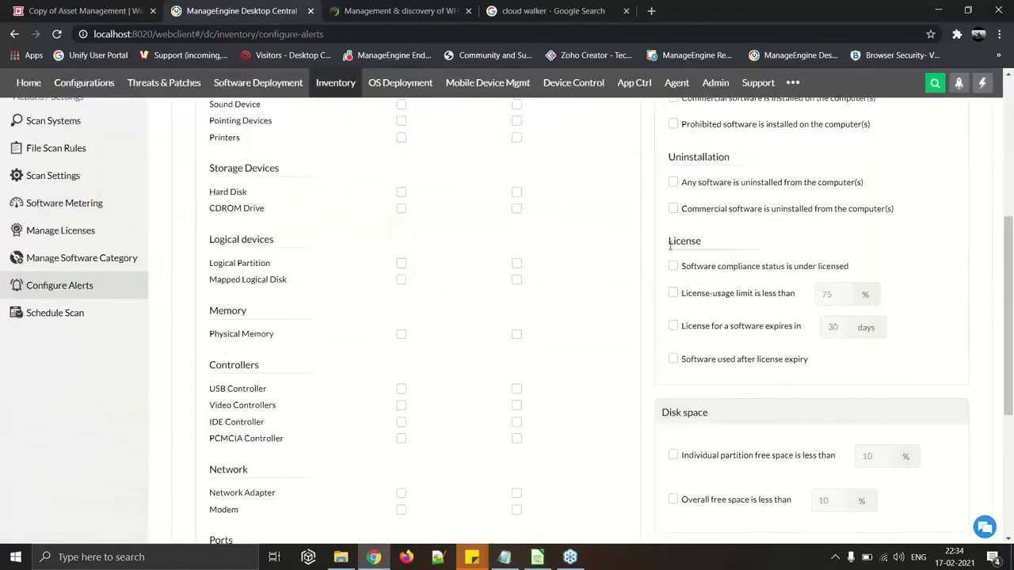
{"action": "left_click", "coordinate": [784, 294]}
{"action": "left_click", "coordinate": [61, 236]}
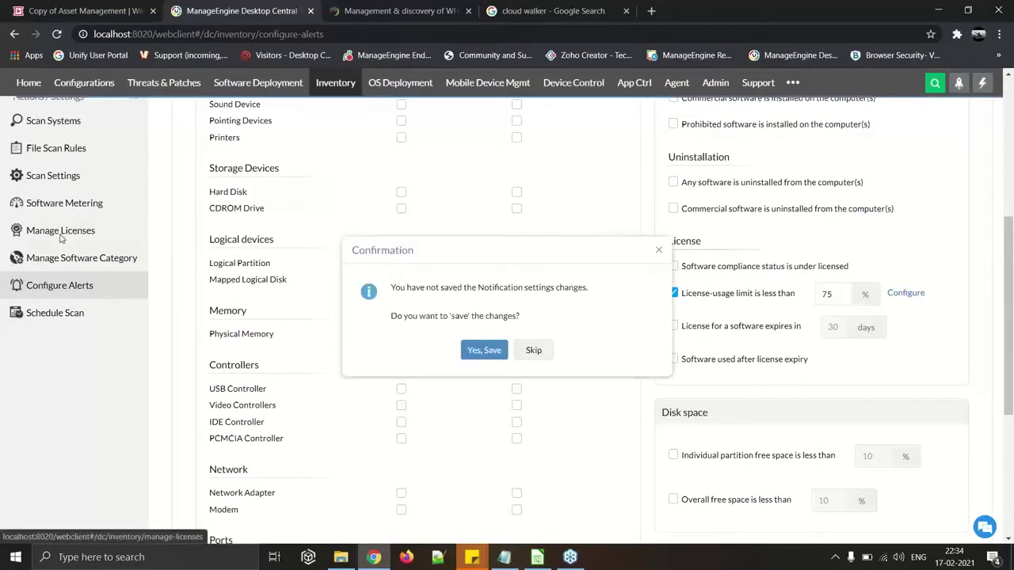
{"action": "left_click", "coordinate": [524, 351]}
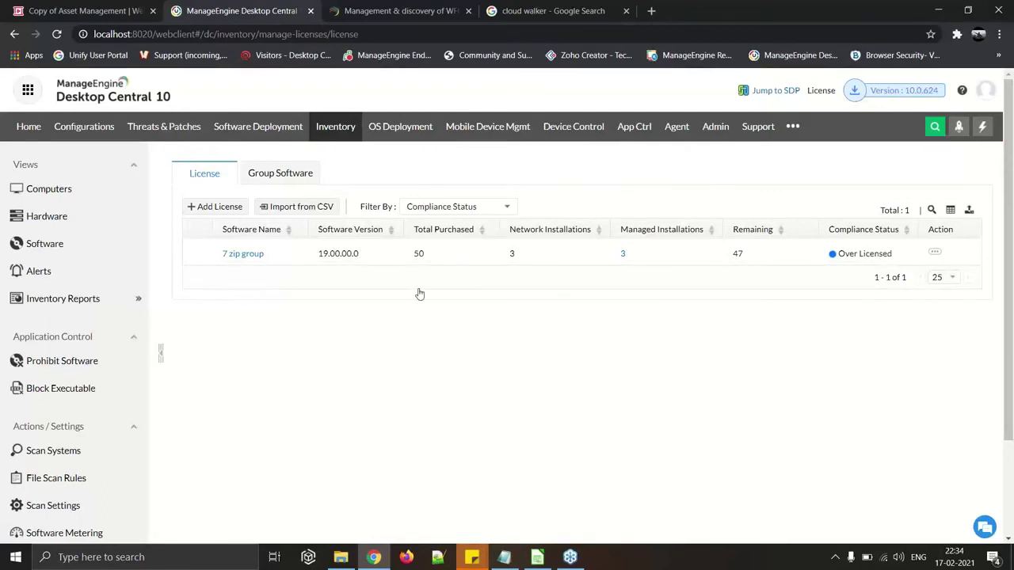
Review the 7 zip group's software group settings, including the parent software option and automatic version adding, and cancel without updating
{"action": "left_click", "coordinate": [285, 179]}
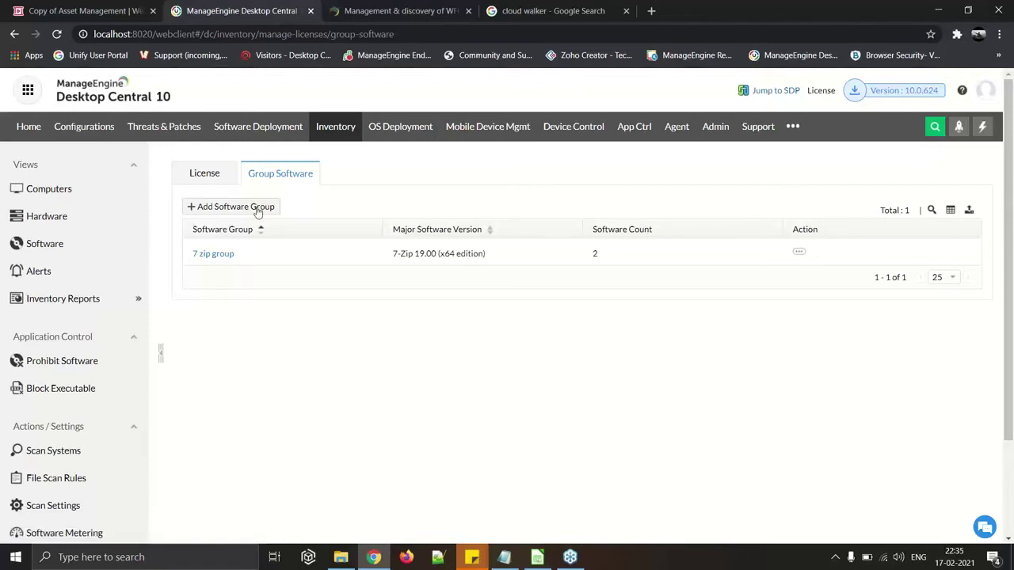
{"action": "left_click", "coordinate": [799, 252]}
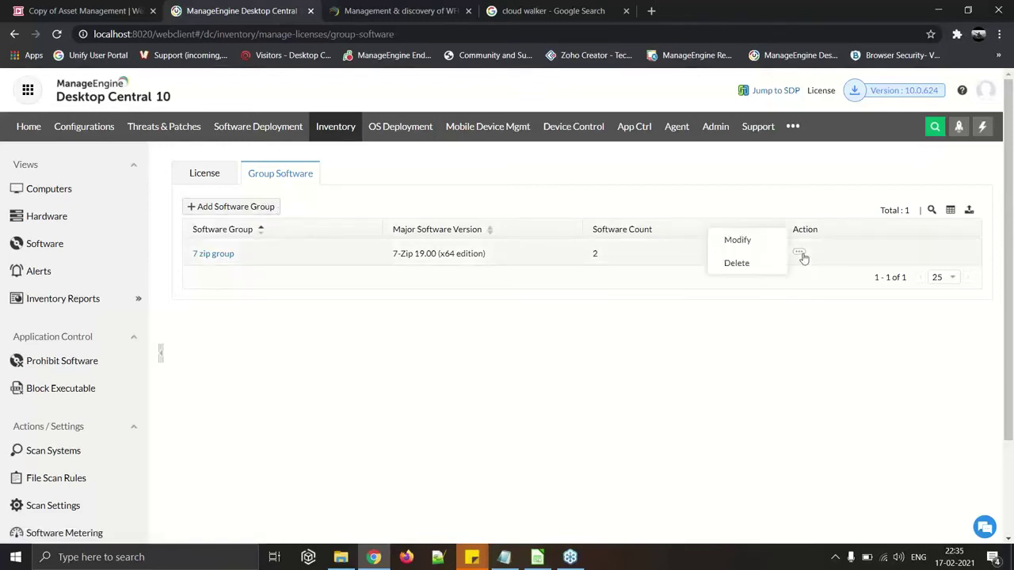
{"action": "left_click", "coordinate": [772, 240]}
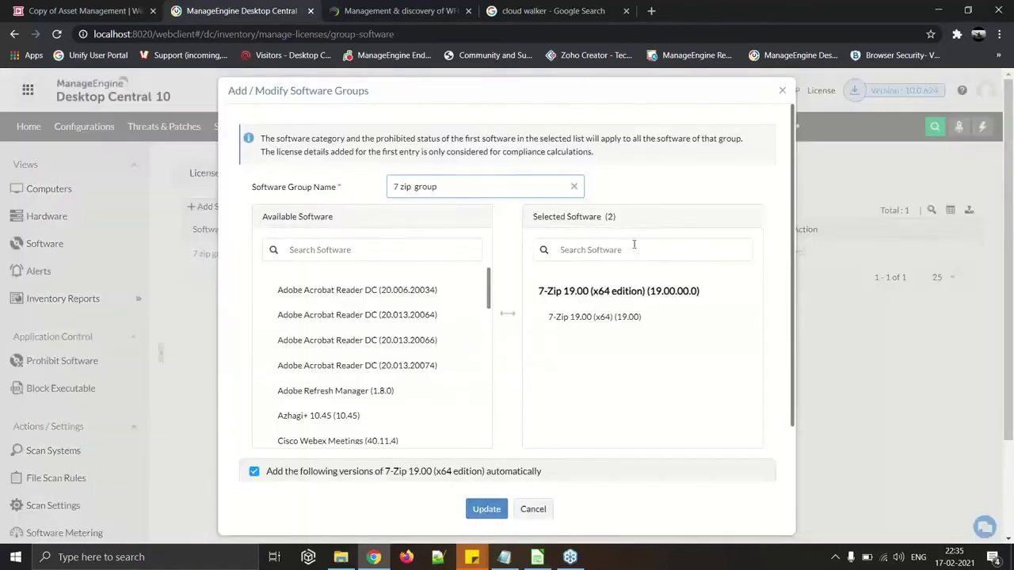
{"action": "left_click", "coordinate": [292, 251]}
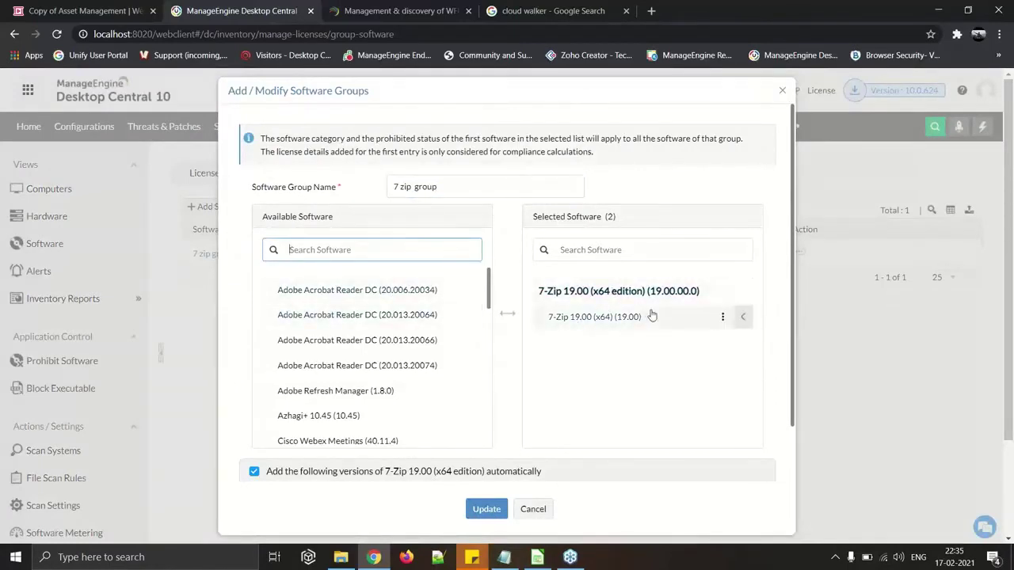
{"action": "left_click", "coordinate": [722, 318]}
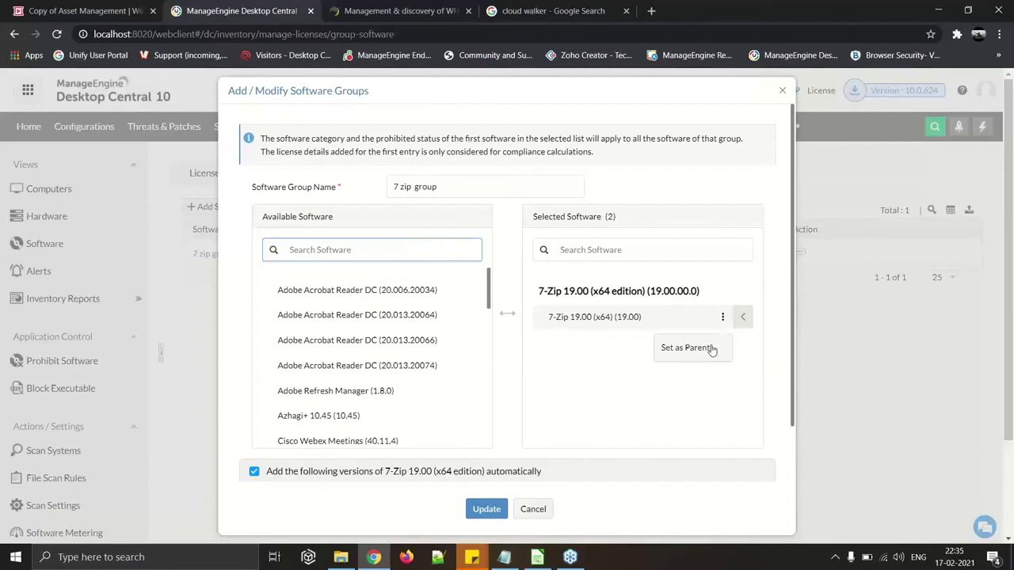
{"action": "left_click", "coordinate": [269, 478]}
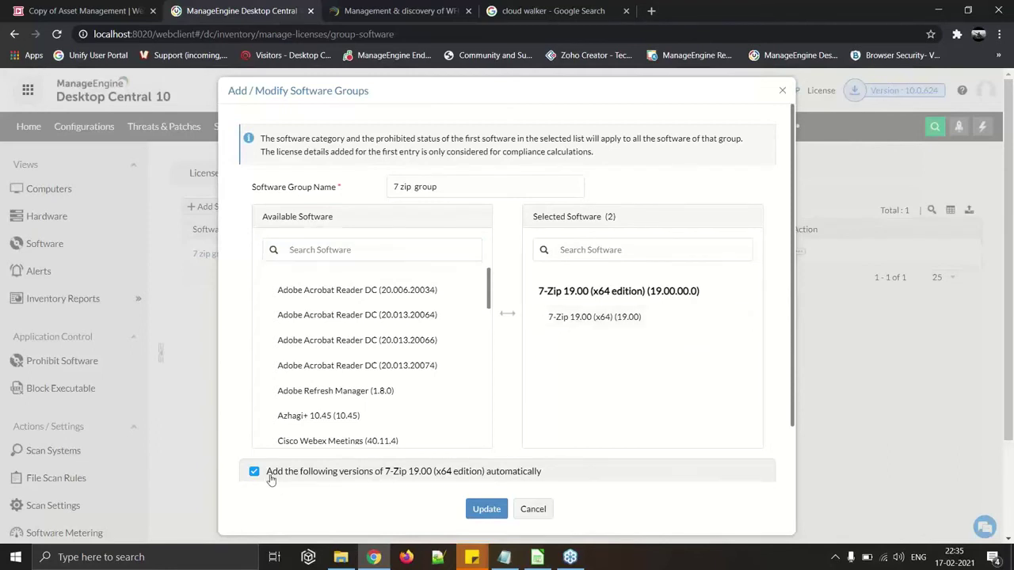
{"action": "left_click", "coordinate": [432, 477]}
{"action": "left_click", "coordinate": [545, 511]}
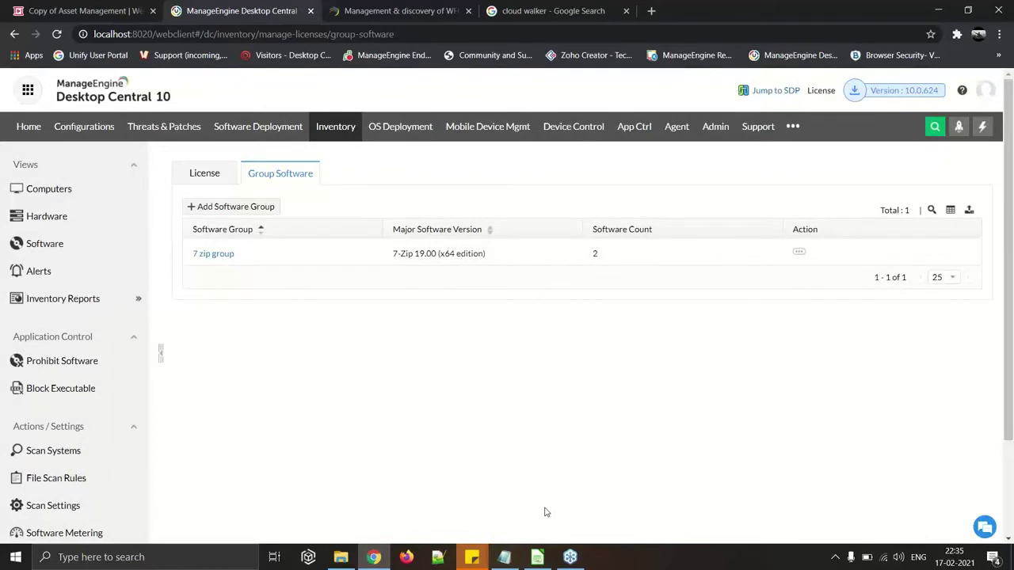
Return to the license list and open a new license form to look through the available product names
{"action": "left_click", "coordinate": [64, 299]}
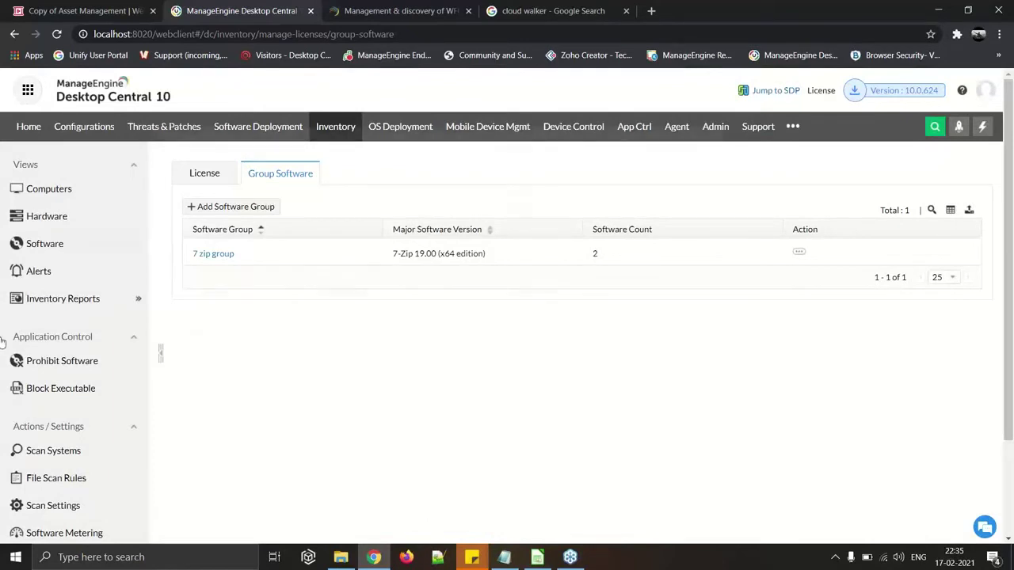
{"action": "left_click", "coordinate": [844, 310]}
{"action": "left_click", "coordinate": [207, 173]}
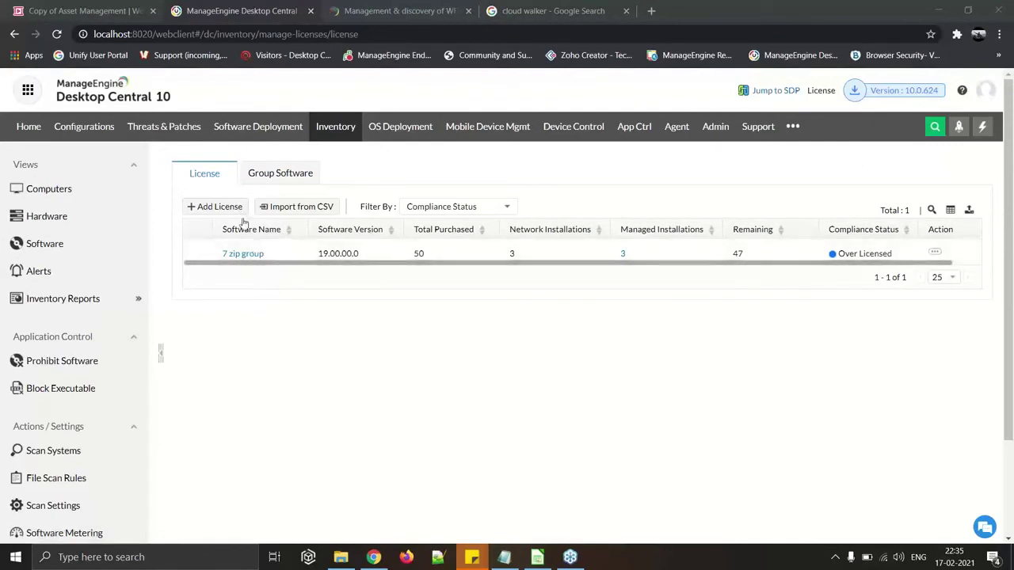
{"action": "left_click", "coordinate": [215, 206]}
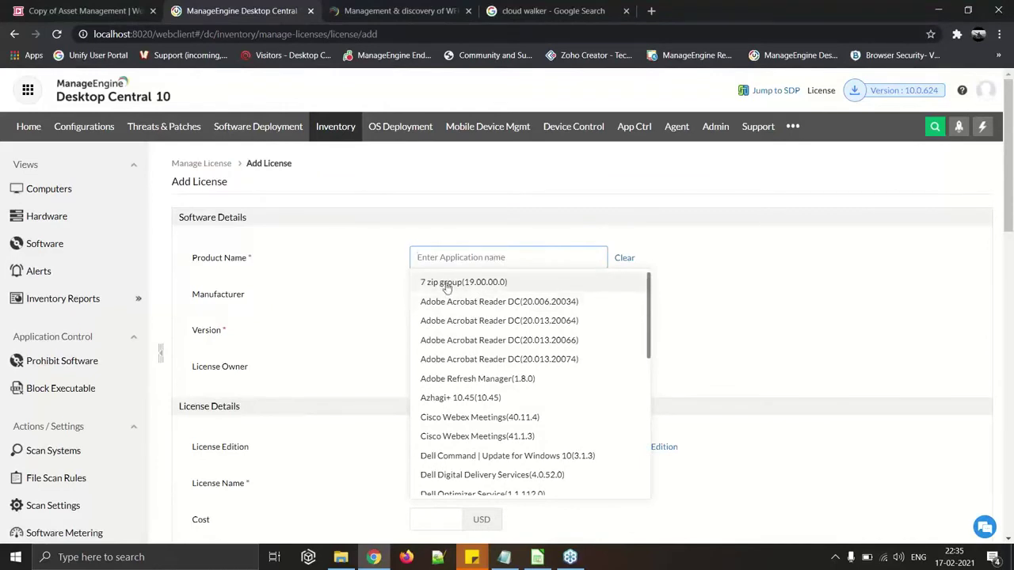
{"action": "left_click", "coordinate": [710, 276]}
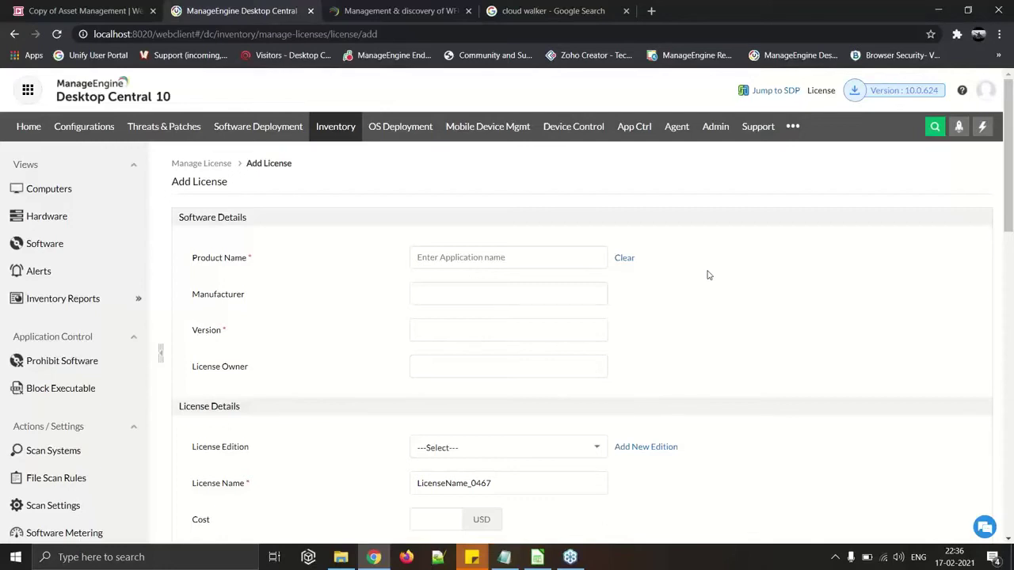
Switch to the webinar presentation, play it from the license comparison slide to the "Prohibited software workflow" slide, and exit the slide show
{"action": "left_click", "coordinate": [104, 8]}
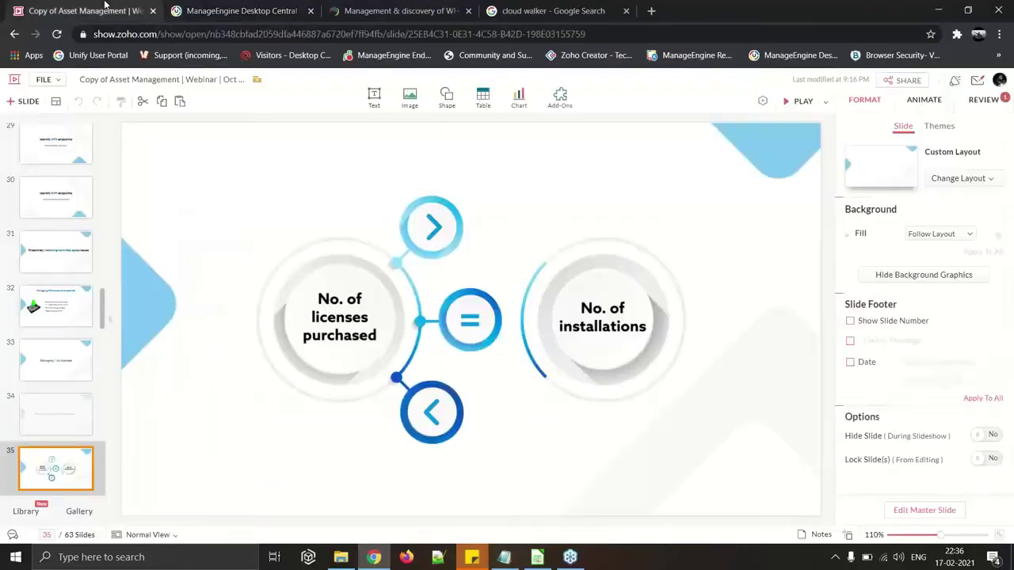
{"action": "left_click", "coordinate": [797, 97]}
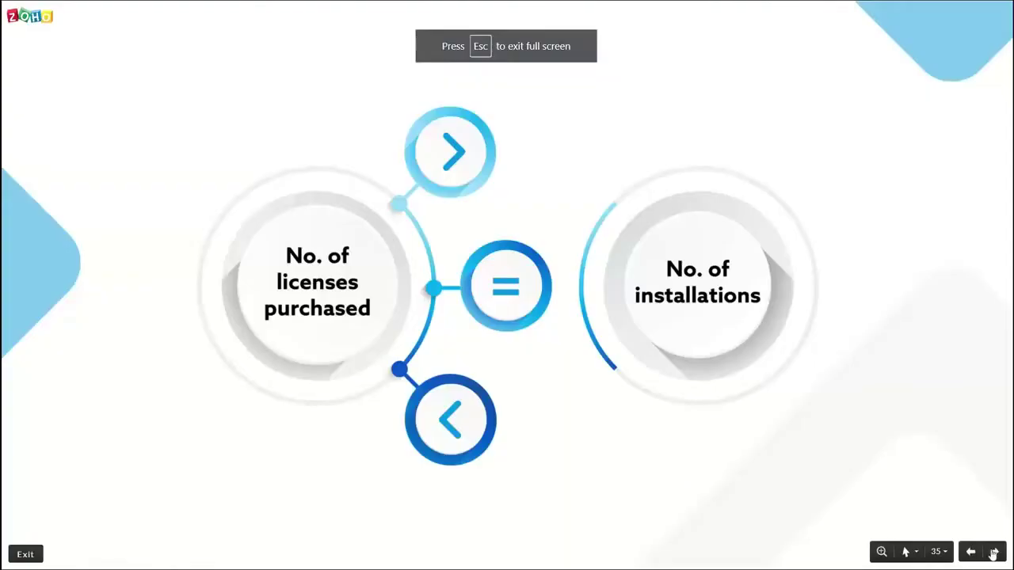
{"action": "left_click", "coordinate": [994, 552]}
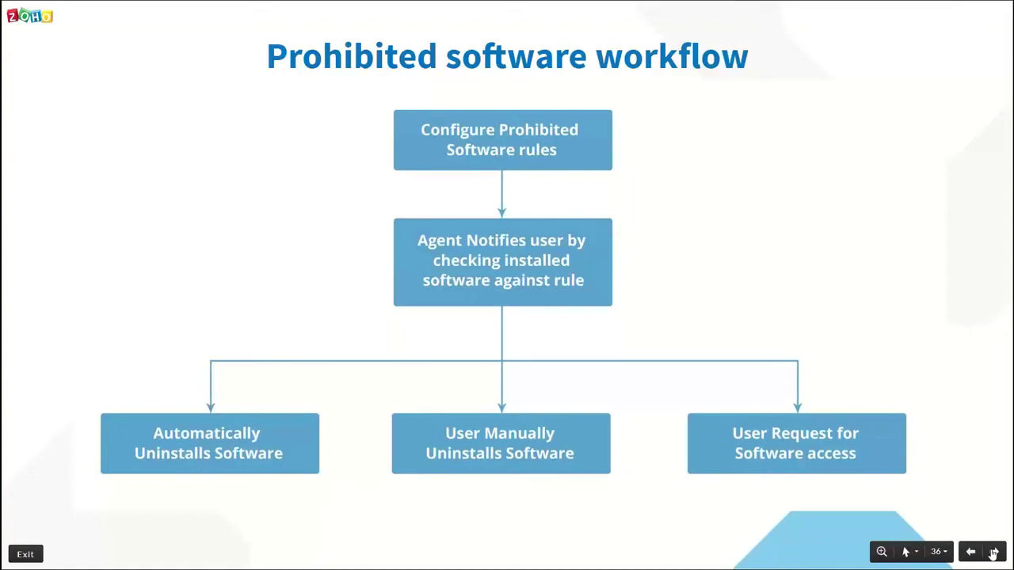
{"action": "key", "text": "alt+F4"}
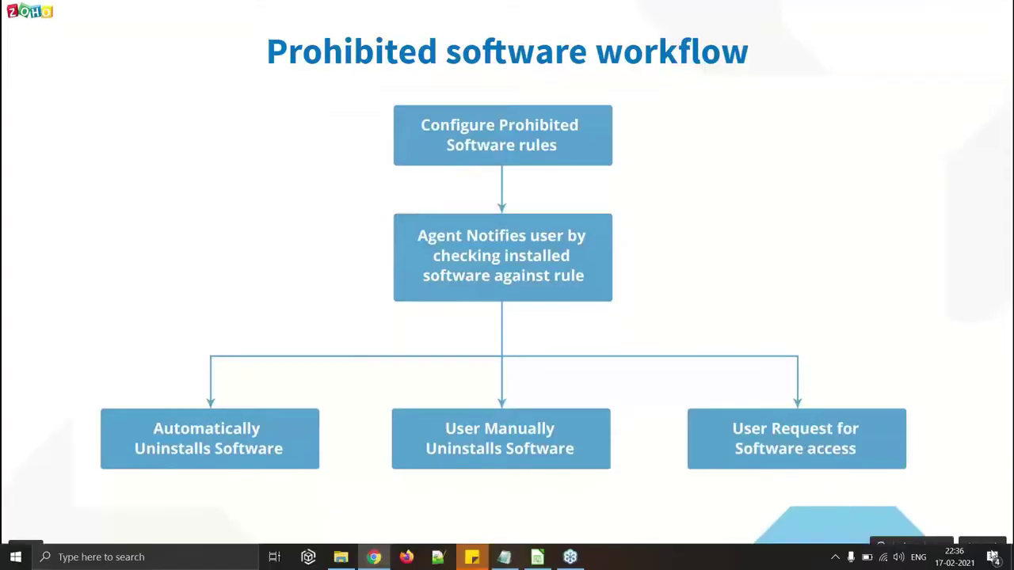
{"action": "key", "text": "Escape"}
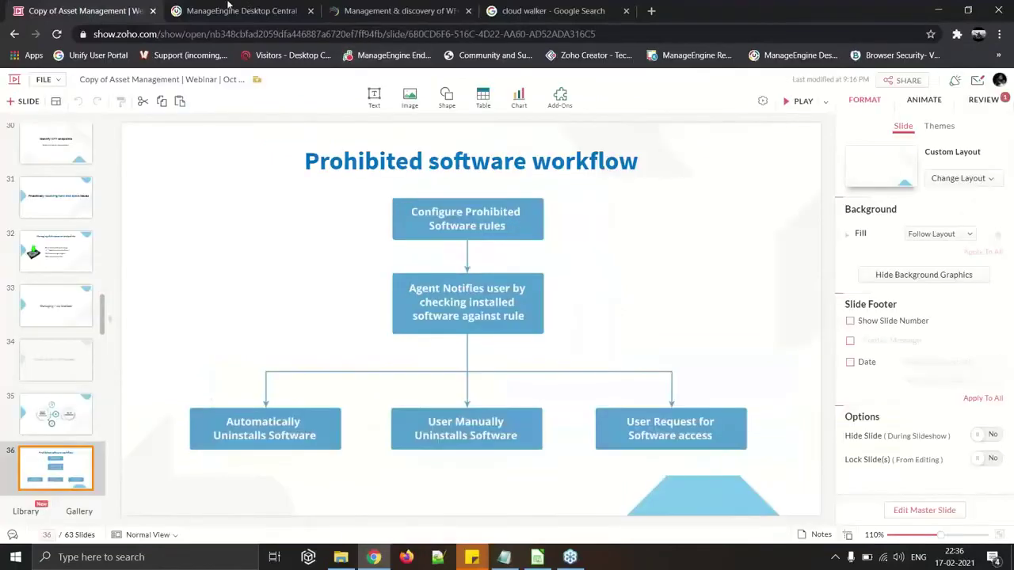
Switch to Desktop Central and add 7 zip group (19.00.00.0) to the prohibited software list
{"action": "key", "text": "ctrl+Tab"}
{"action": "left_click", "coordinate": [95, 369]}
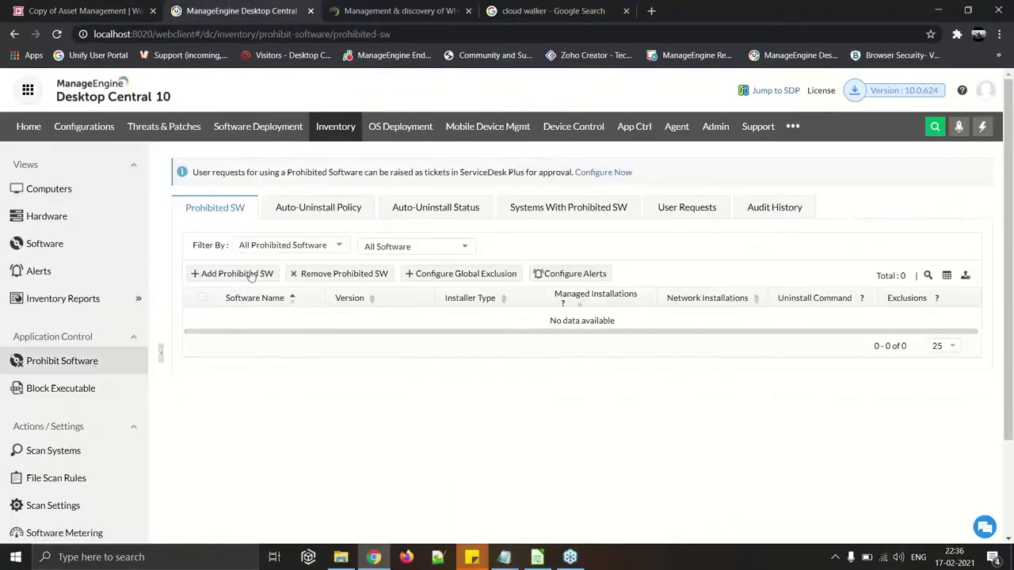
{"action": "left_click", "coordinate": [238, 274]}
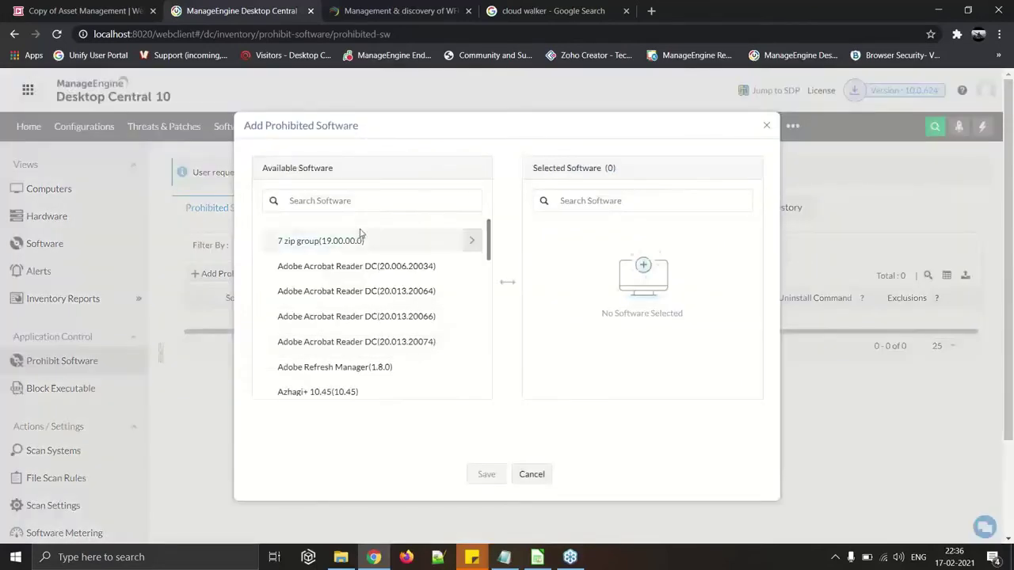
{"action": "left_click", "coordinate": [470, 241]}
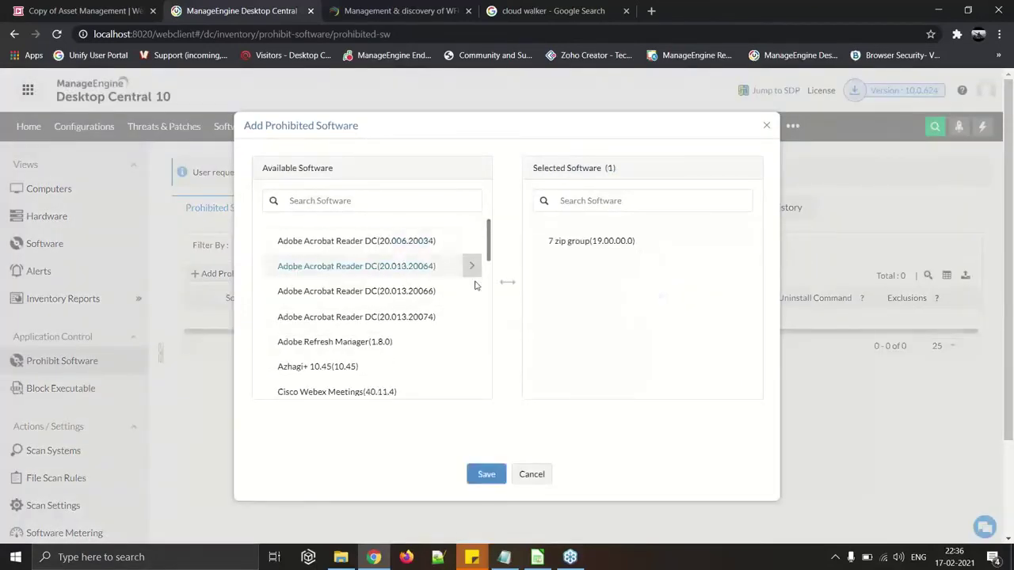
{"action": "left_click", "coordinate": [486, 474]}
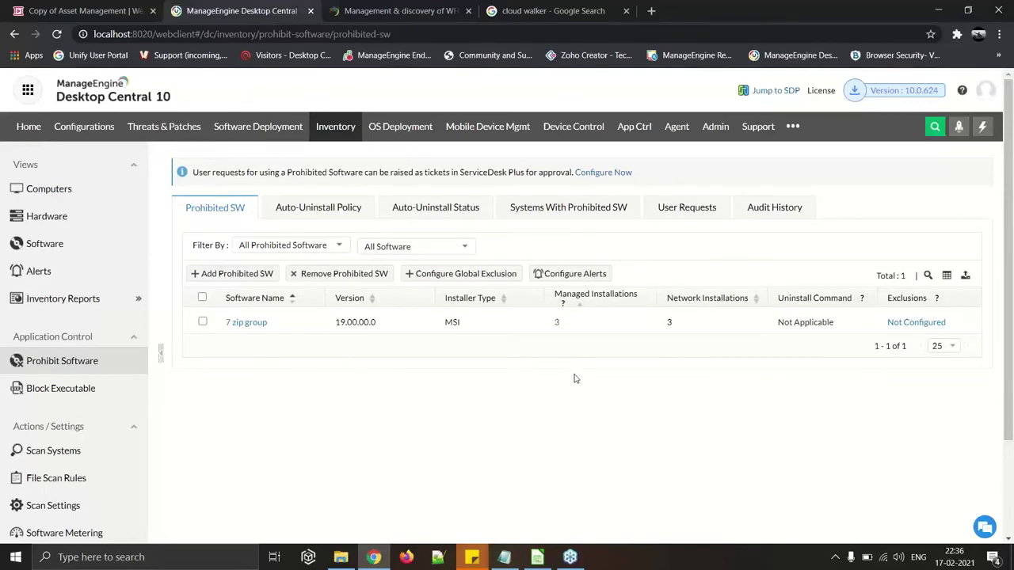
In the auto-uninstall policy, enable automatic uninstallation and user notification settings, and select the existing notification message text
{"action": "left_click", "coordinate": [328, 214]}
{"action": "left_click", "coordinate": [215, 256]}
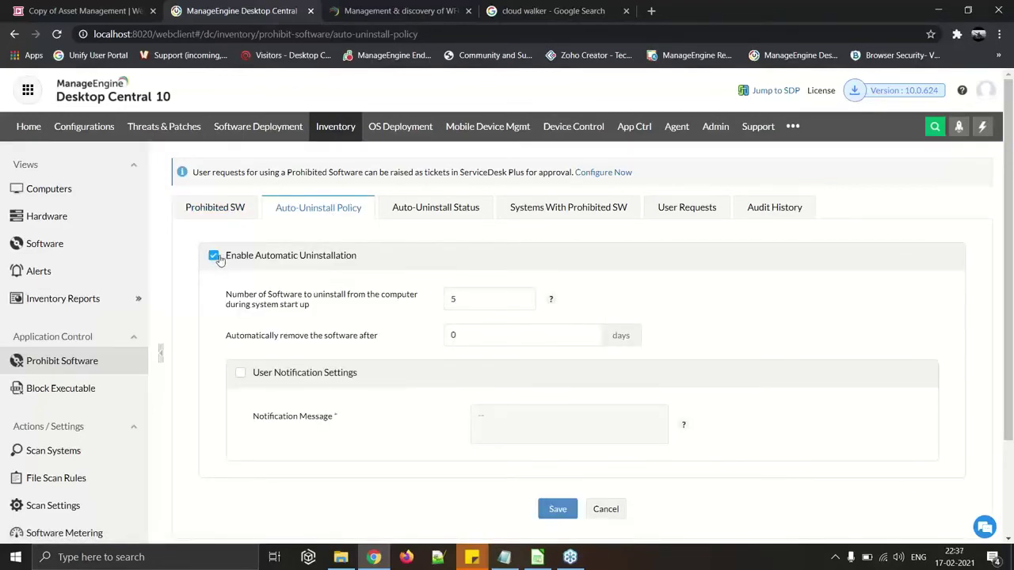
{"action": "left_click", "coordinate": [268, 376]}
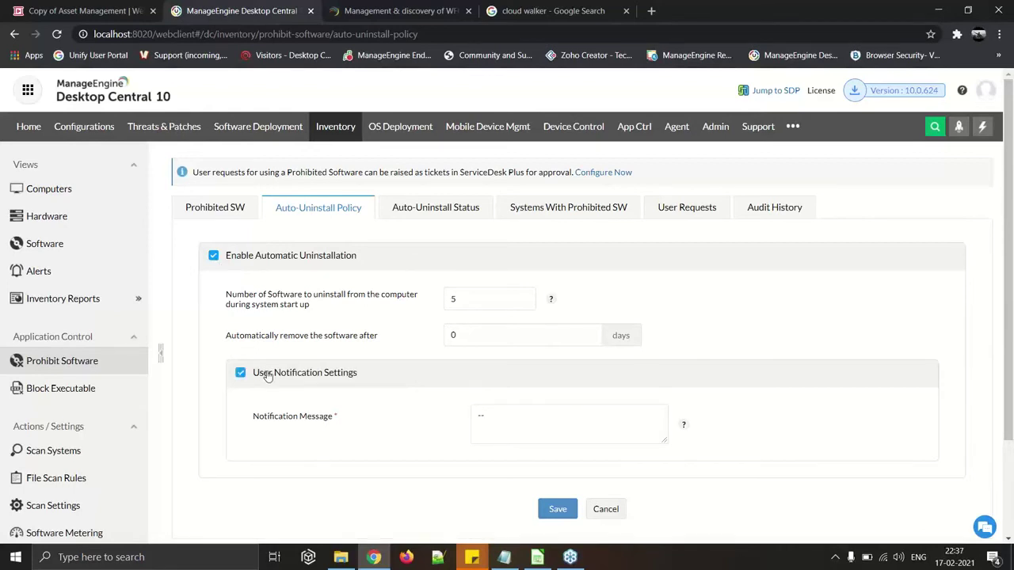
{"action": "left_click_drag", "start_coordinate": [513, 427], "coordinate": [455, 413]}
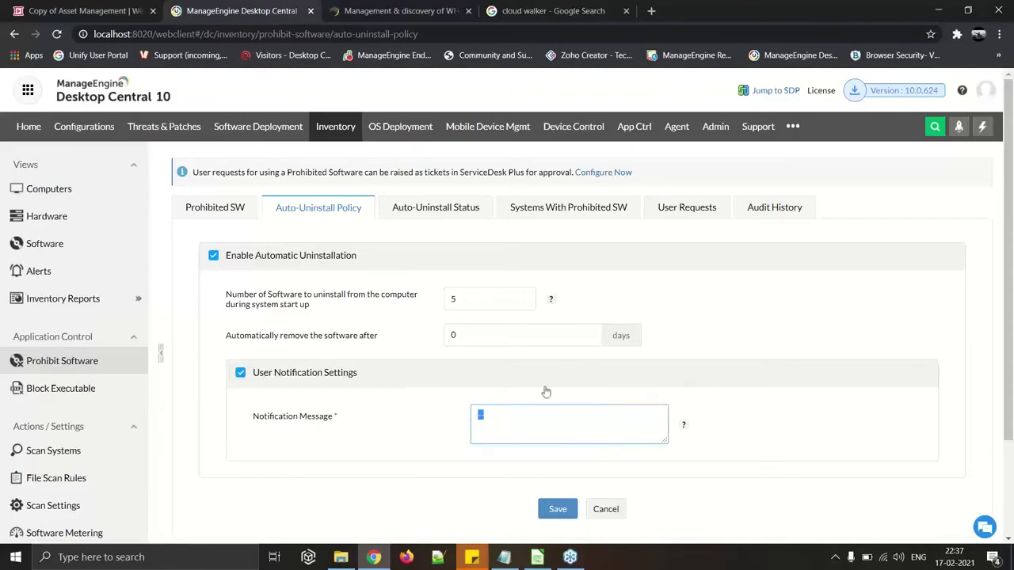
Open the prohibited software user requests, switch to the webinar presentation, and play it onward from the "Prohibited software workflow" slide
{"action": "left_click", "coordinate": [650, 213]}
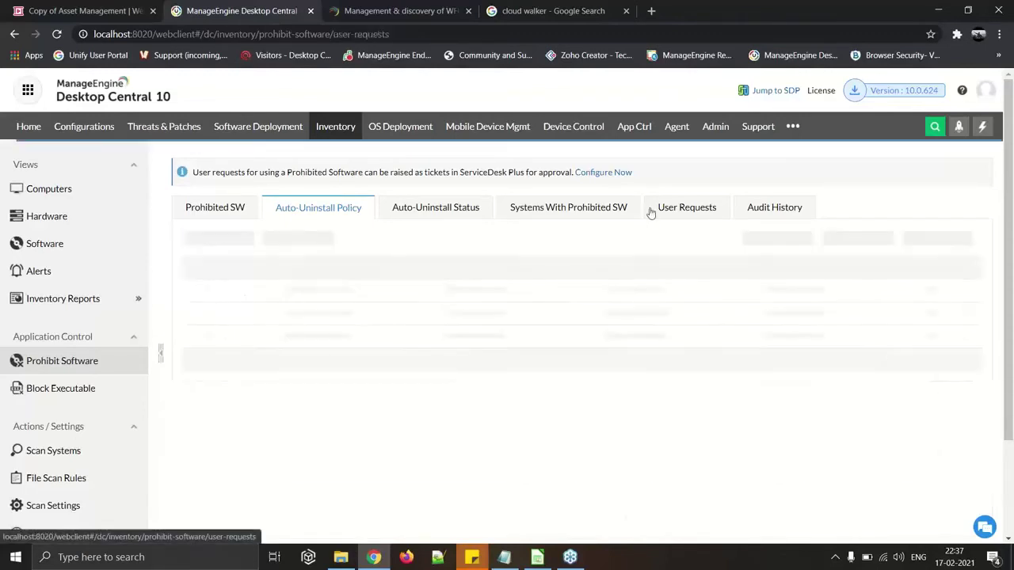
{"action": "left_click", "coordinate": [31, 10]}
{"action": "left_click", "coordinate": [796, 103]}
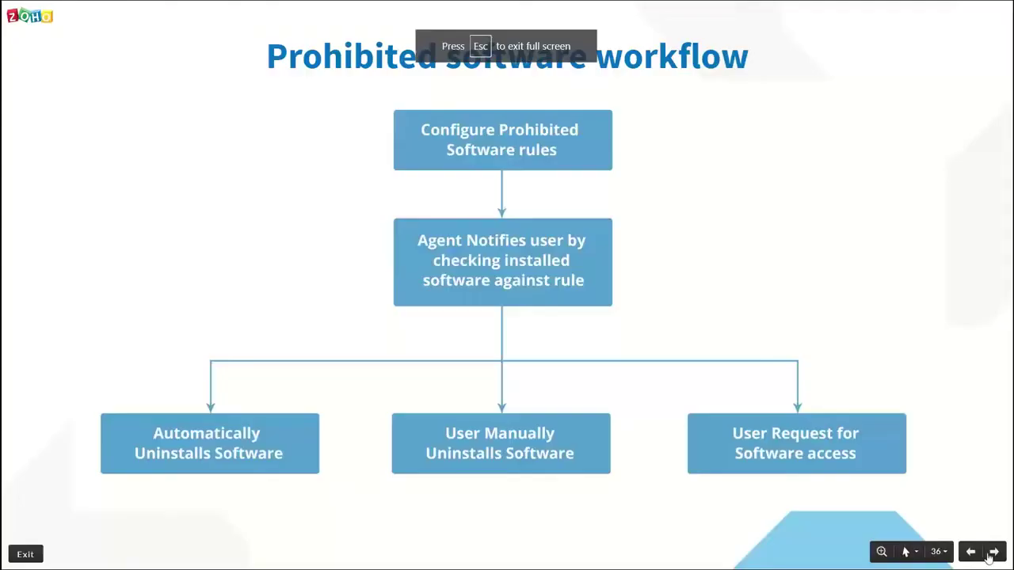
{"action": "left_click", "coordinate": [994, 553]}
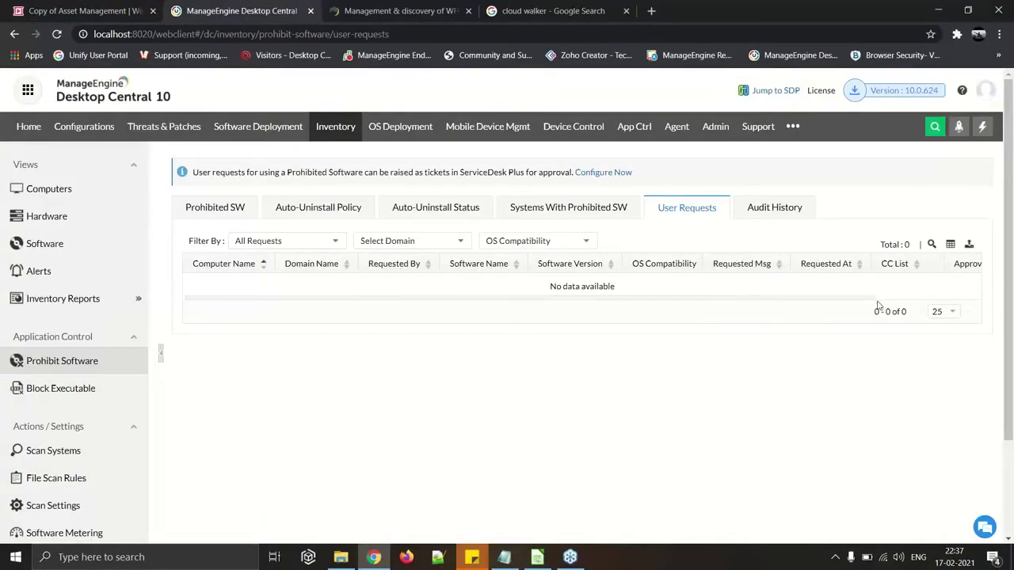
Back in Desktop Central, examine the remaining User Requests columns up to Action and revisit the auto-uninstall policy
{"action": "left_click_drag", "start_coordinate": [862, 298], "coordinate": [976, 303]}
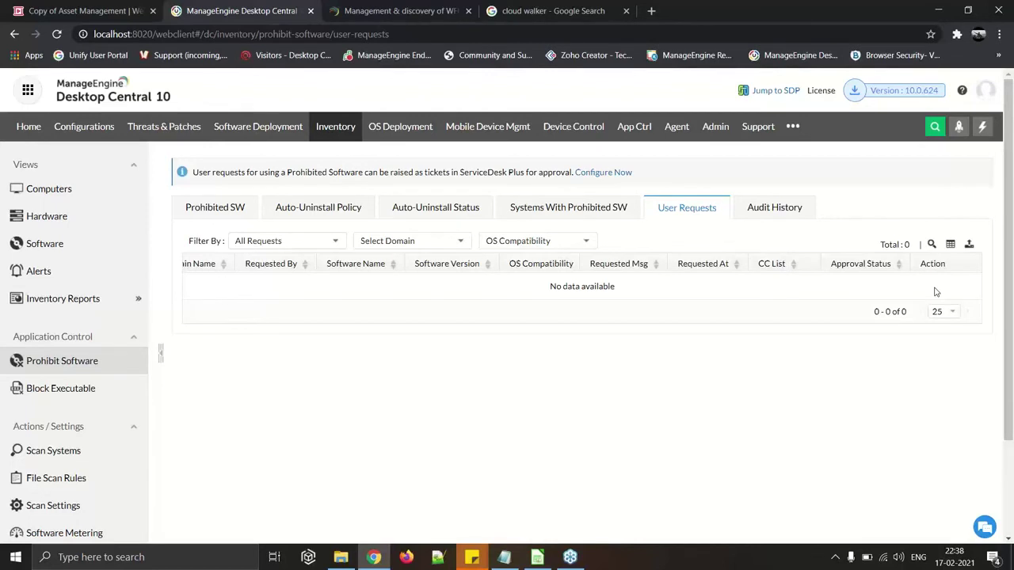
{"action": "left_click", "coordinate": [325, 214]}
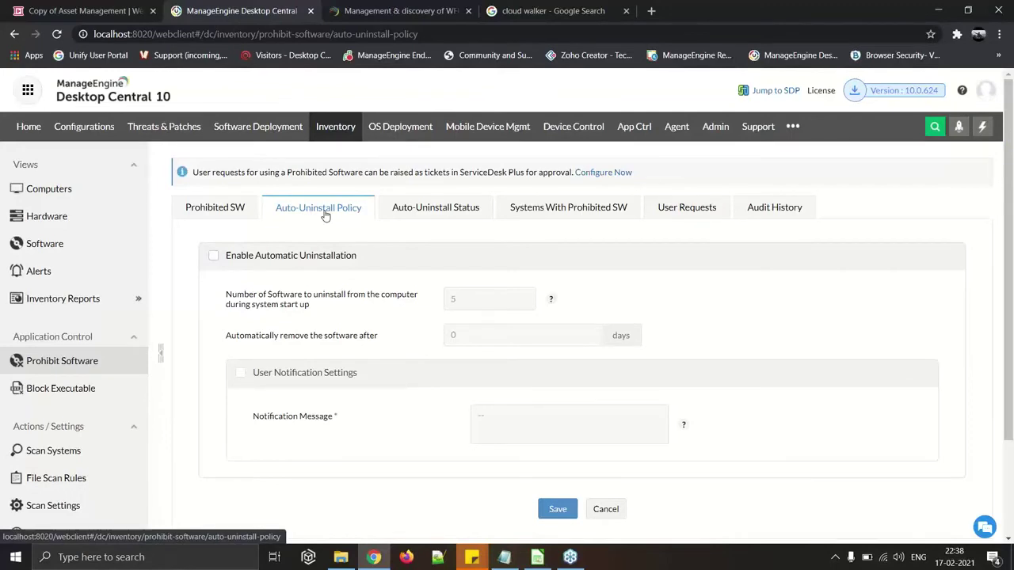
Start a new application whitelist in App Ctrl, list applications by Vendor, and select Adobe Inc., Kaspersky Lab and Cisco WebEx LLC
{"action": "left_click", "coordinate": [633, 130]}
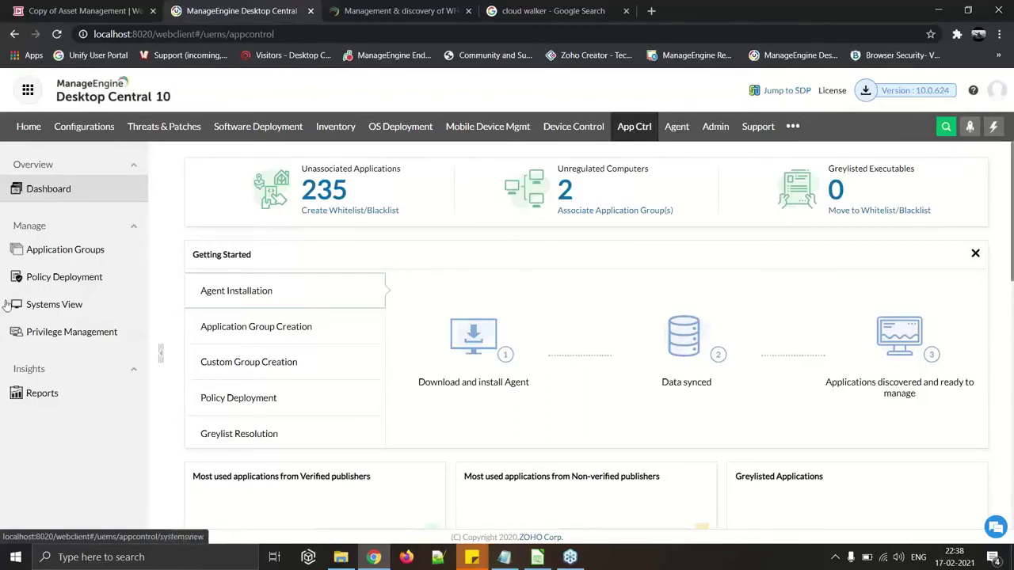
{"action": "left_click", "coordinate": [53, 251]}
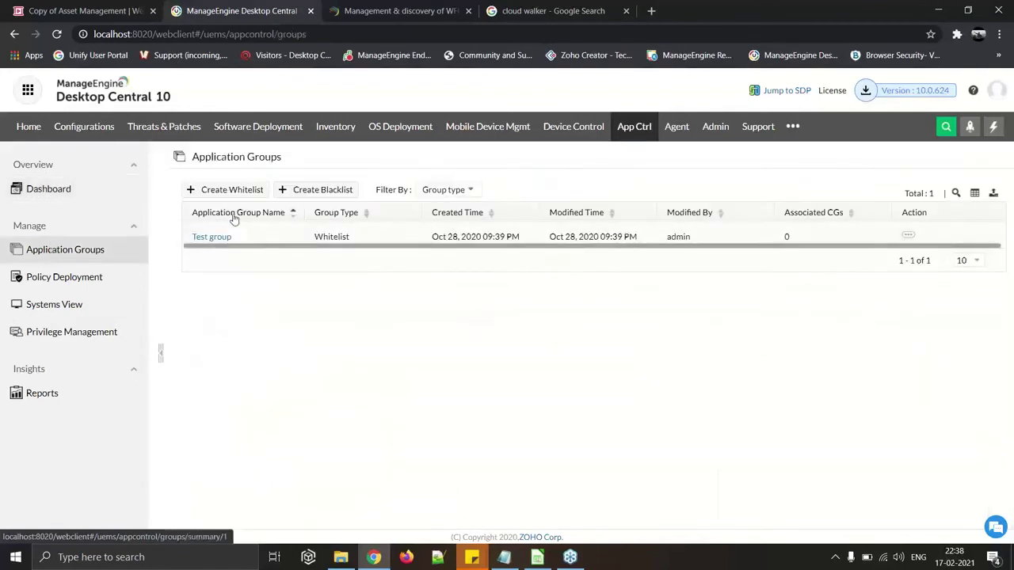
{"action": "left_click", "coordinate": [233, 190]}
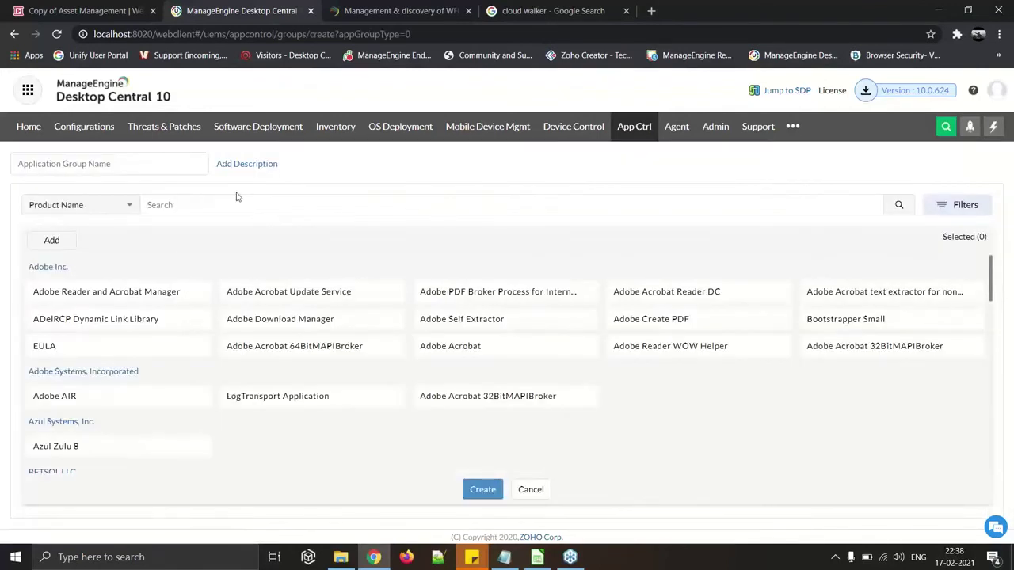
{"action": "left_click", "coordinate": [129, 210]}
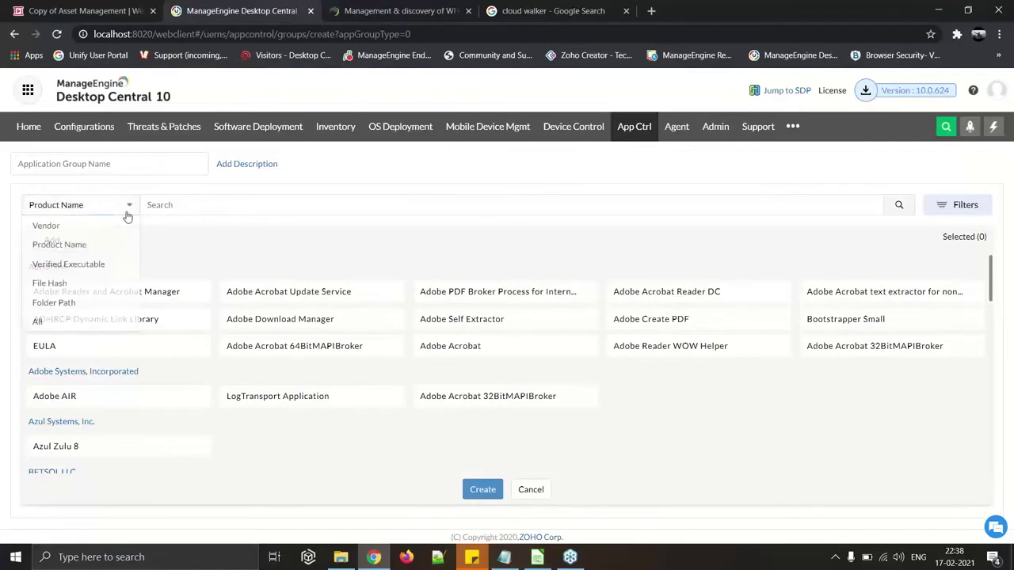
{"action": "left_click", "coordinate": [65, 229]}
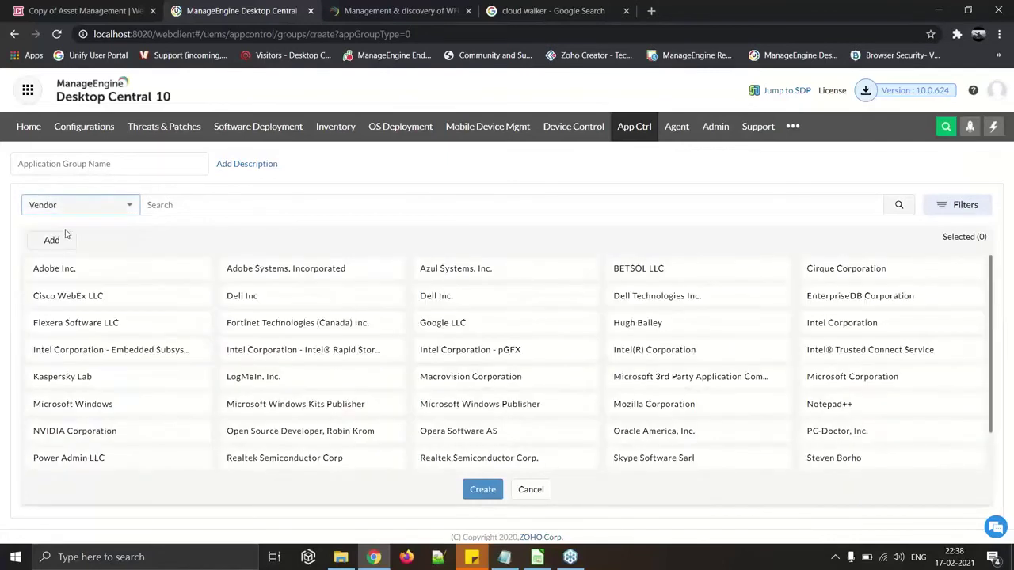
{"action": "left_click", "coordinate": [94, 270]}
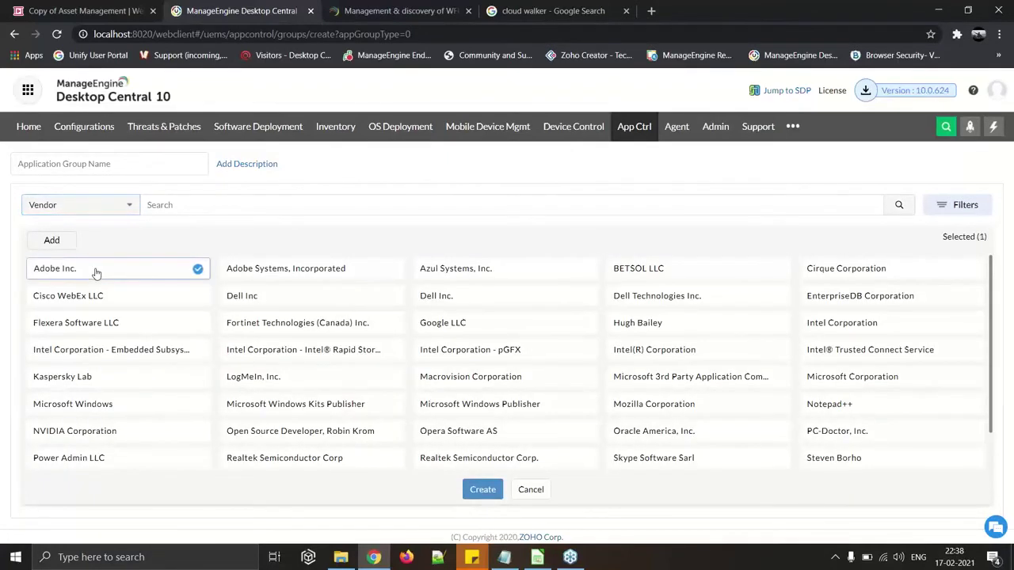
{"action": "left_click", "coordinate": [91, 378]}
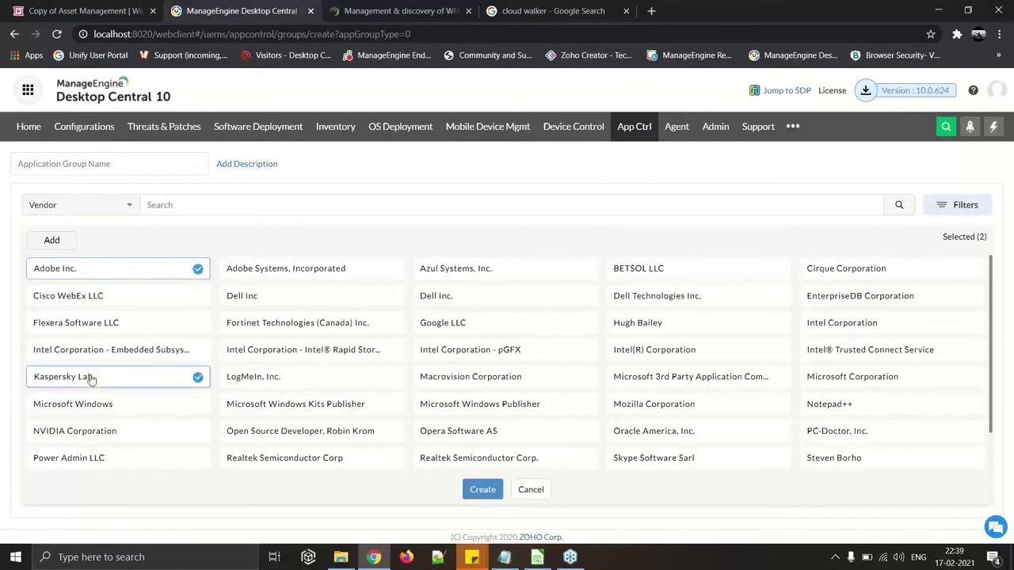
{"action": "left_click", "coordinate": [75, 299]}
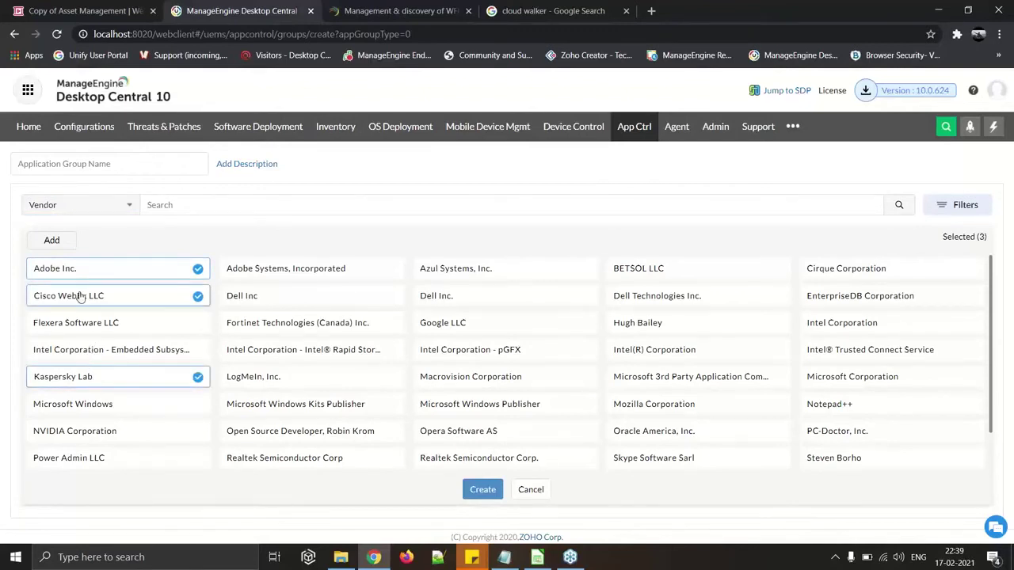
Examine the whitelist's Product Name, Verified Executable, File Hash and Folder Path criteria and return to the Vendor list
{"action": "left_click", "coordinate": [121, 213]}
{"action": "left_click", "coordinate": [111, 243]}
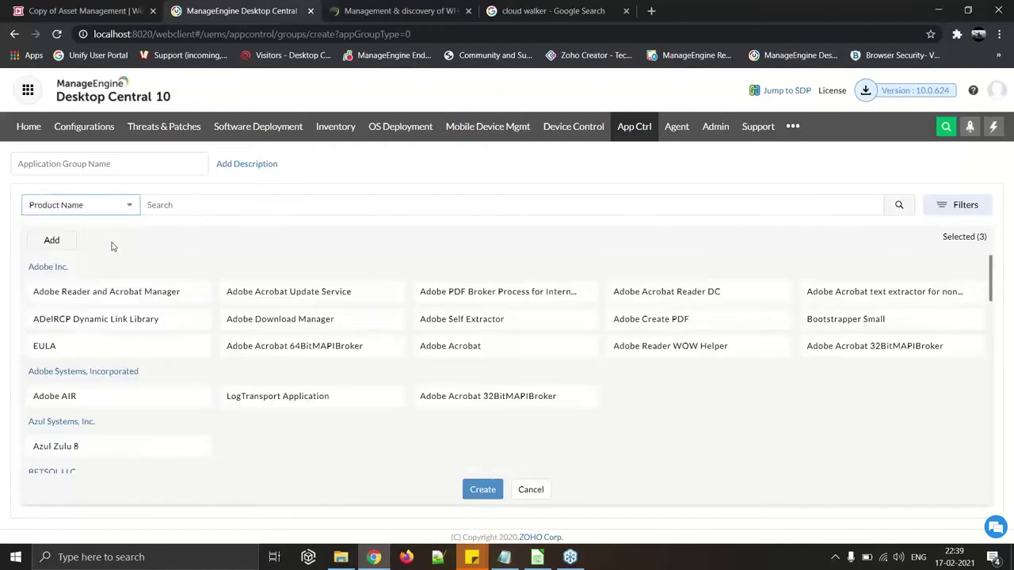
{"action": "left_click", "coordinate": [120, 213]}
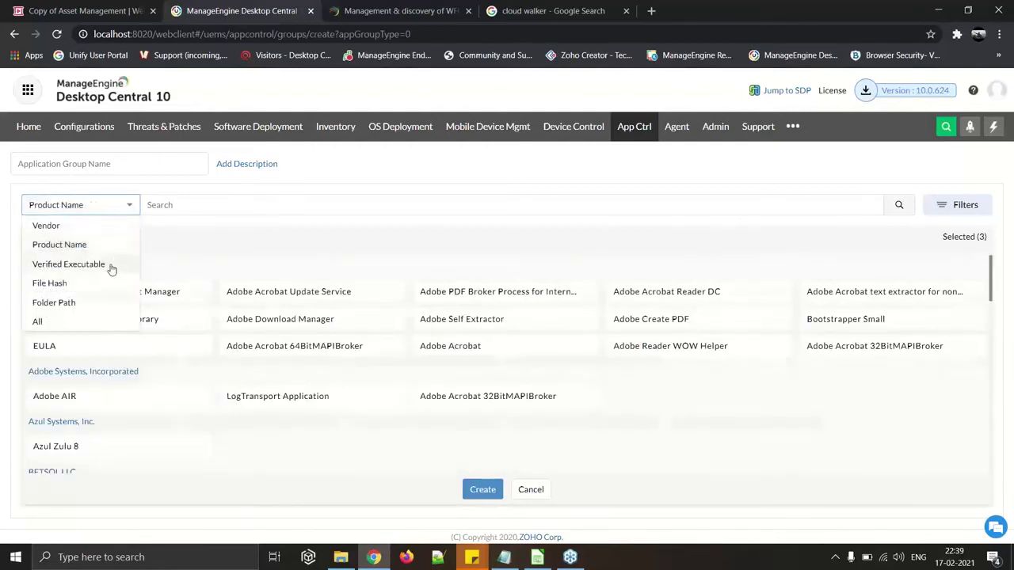
{"action": "left_click", "coordinate": [110, 265]}
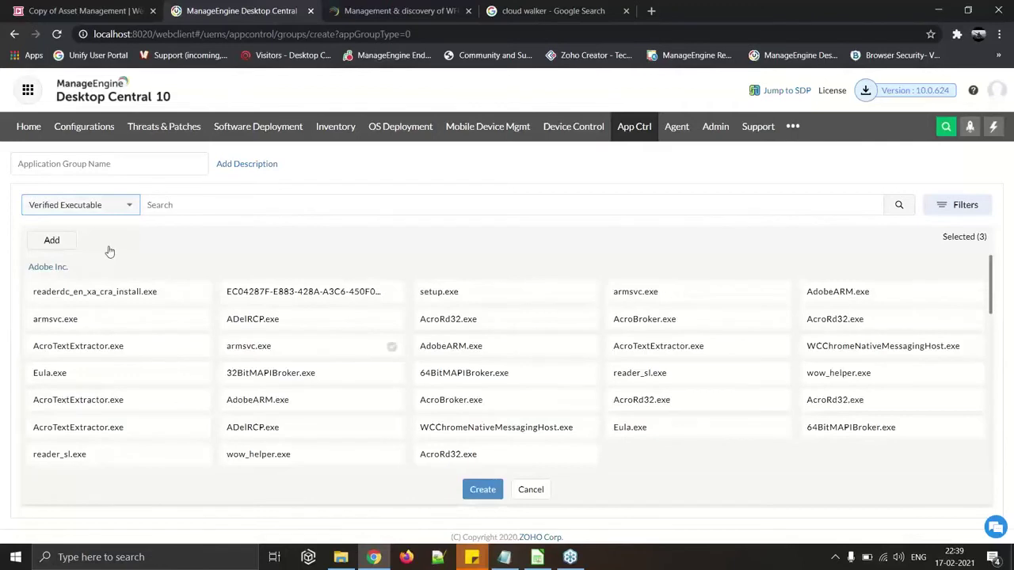
{"action": "scroll", "coordinate": [491, 379], "scroll_direction": "down", "scroll_amount": 2}
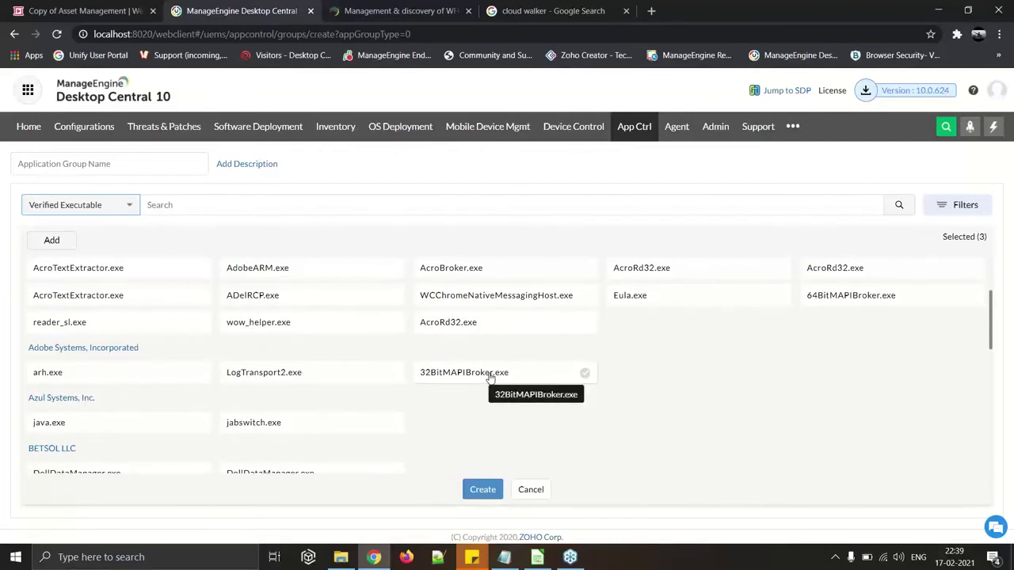
{"action": "left_click", "coordinate": [88, 210]}
{"action": "left_click", "coordinate": [71, 283]}
{"action": "left_click", "coordinate": [69, 211]}
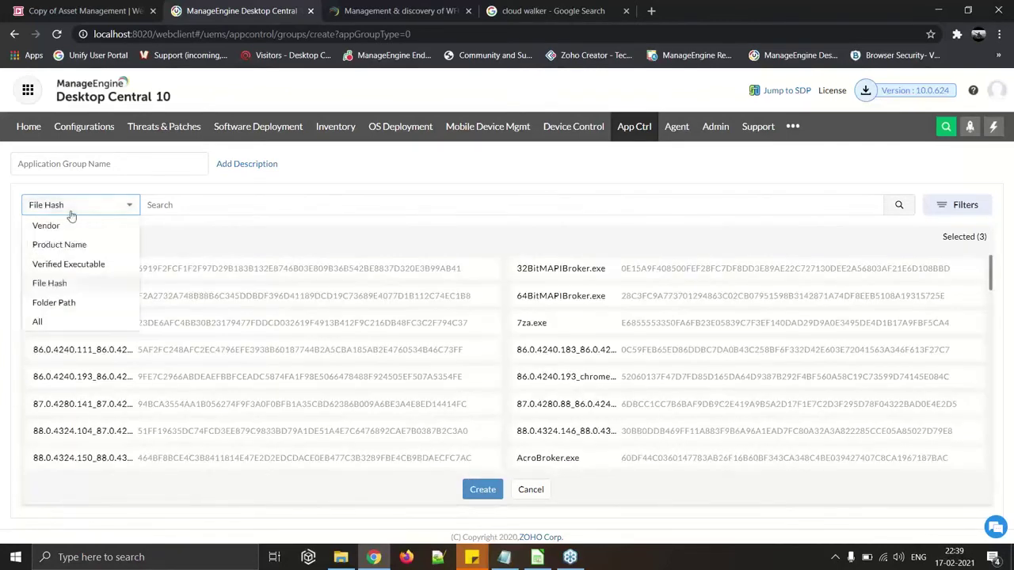
{"action": "left_click", "coordinate": [61, 301]}
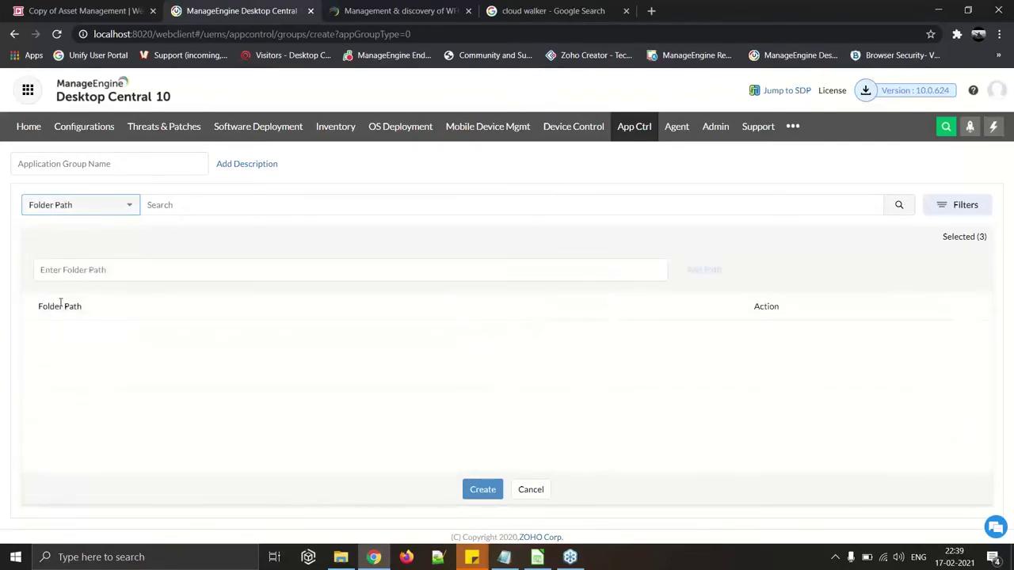
{"action": "left_click", "coordinate": [92, 214]}
{"action": "left_click", "coordinate": [91, 225]}
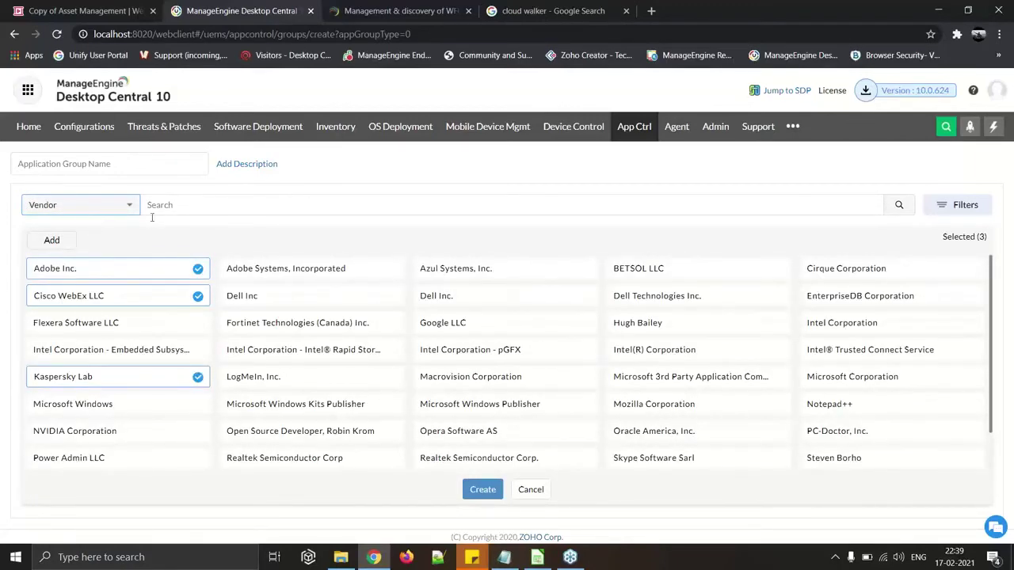
Leave the whitelist form, start associating groups for a policy deployment in App Ctrl, and bring up the available custom groups
{"action": "left_click", "coordinate": [630, 129]}
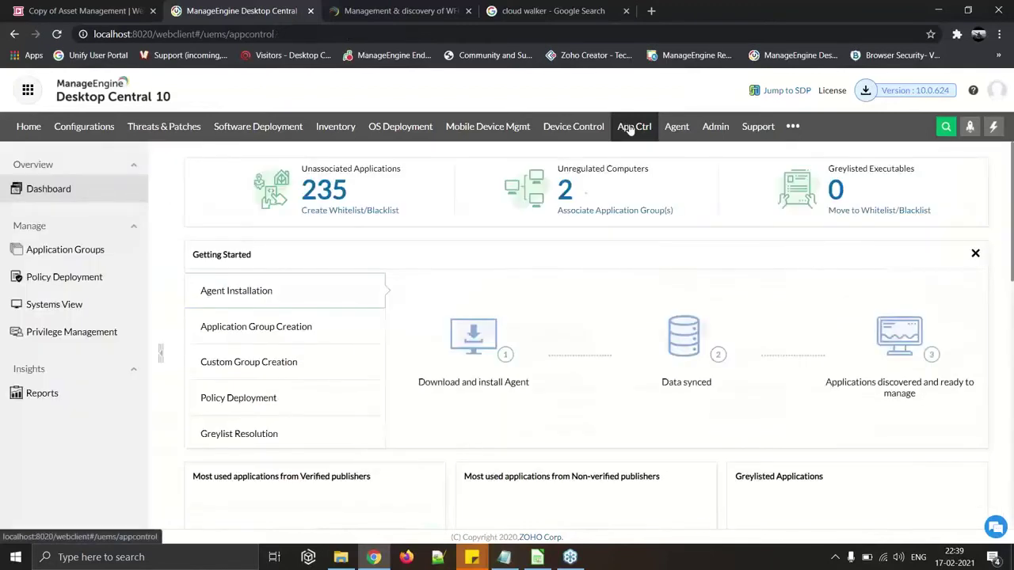
{"action": "left_click", "coordinate": [83, 282]}
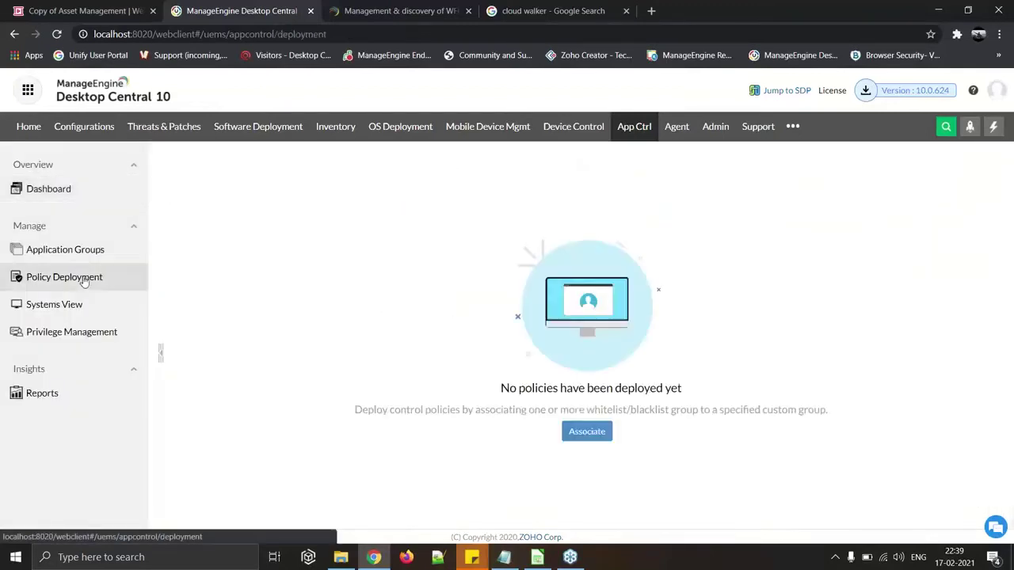
{"action": "left_click", "coordinate": [587, 432]}
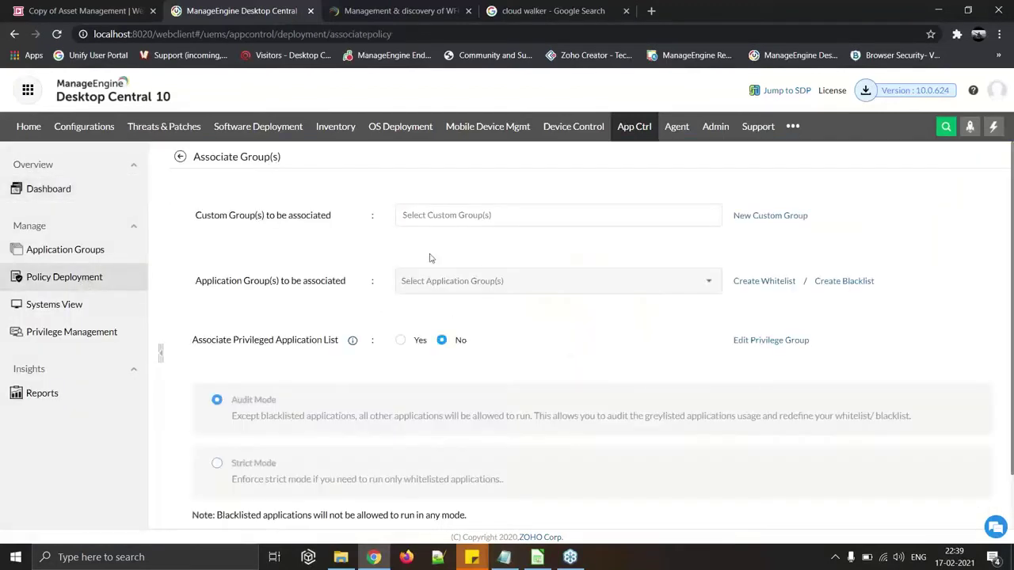
{"action": "left_click", "coordinate": [455, 214]}
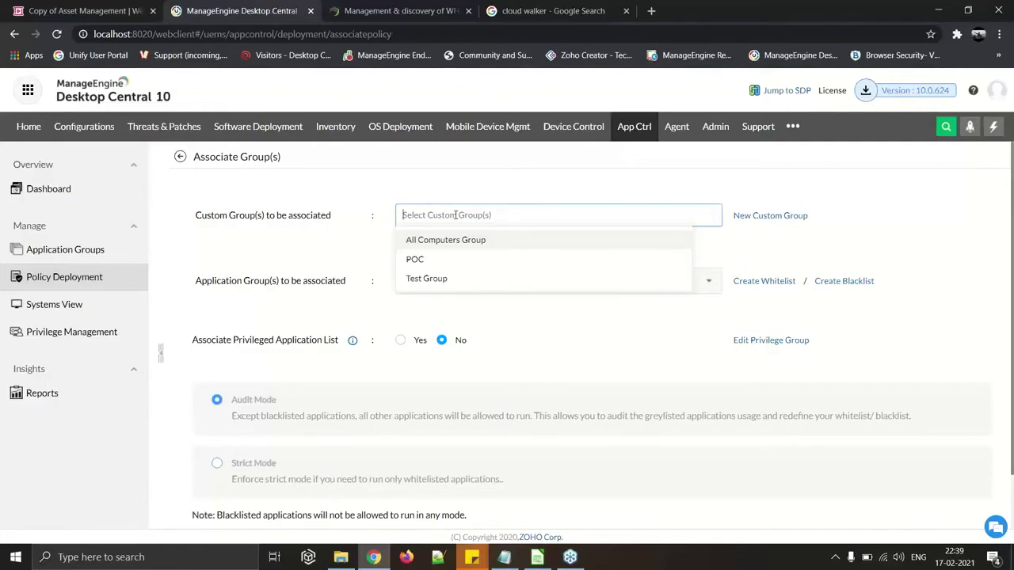
Duplicate the Desktop Central browser tab, open the custom groups in the Admin settings, and look at the new group types
{"action": "right_click", "coordinate": [280, 17]}
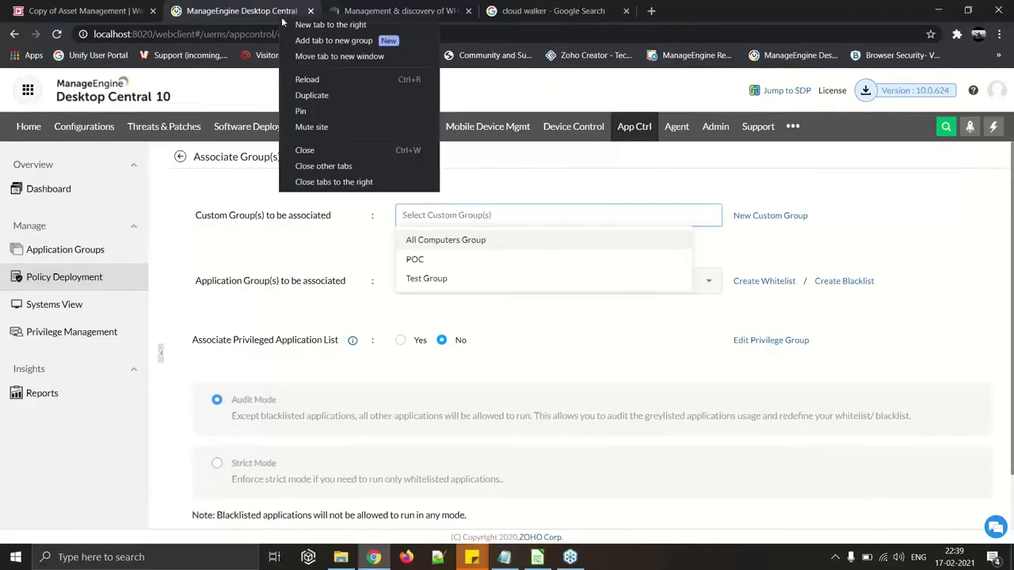
{"action": "left_click", "coordinate": [331, 94]}
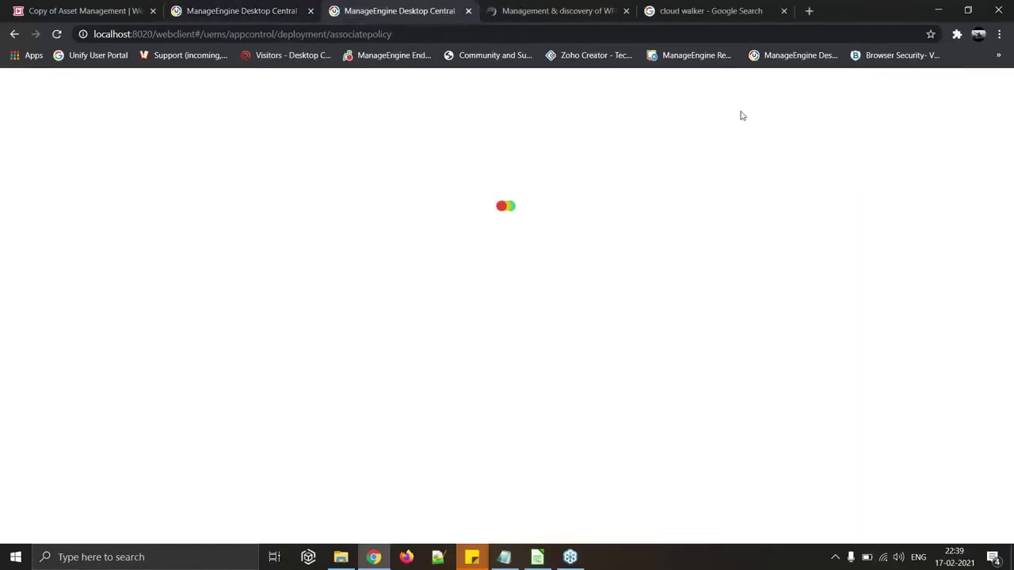
{"action": "left_click", "coordinate": [677, 127]}
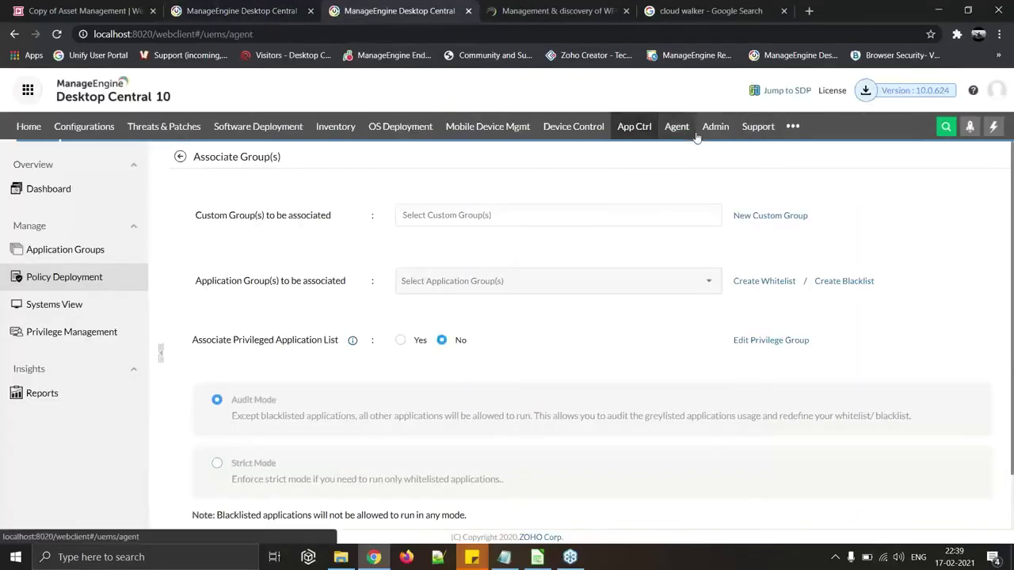
{"action": "left_click", "coordinate": [713, 129]}
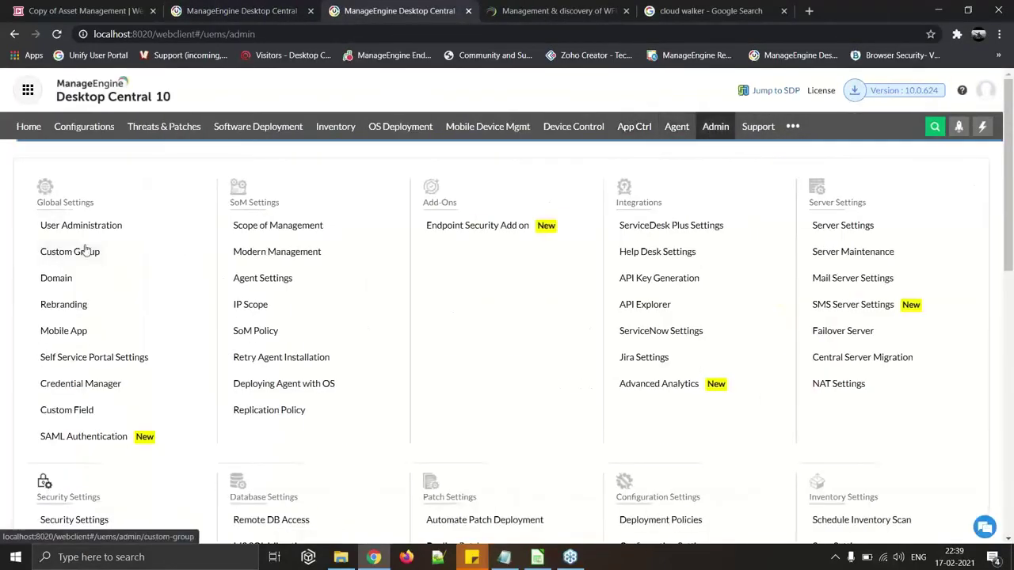
{"action": "left_click", "coordinate": [85, 249]}
{"action": "left_click", "coordinate": [230, 202]}
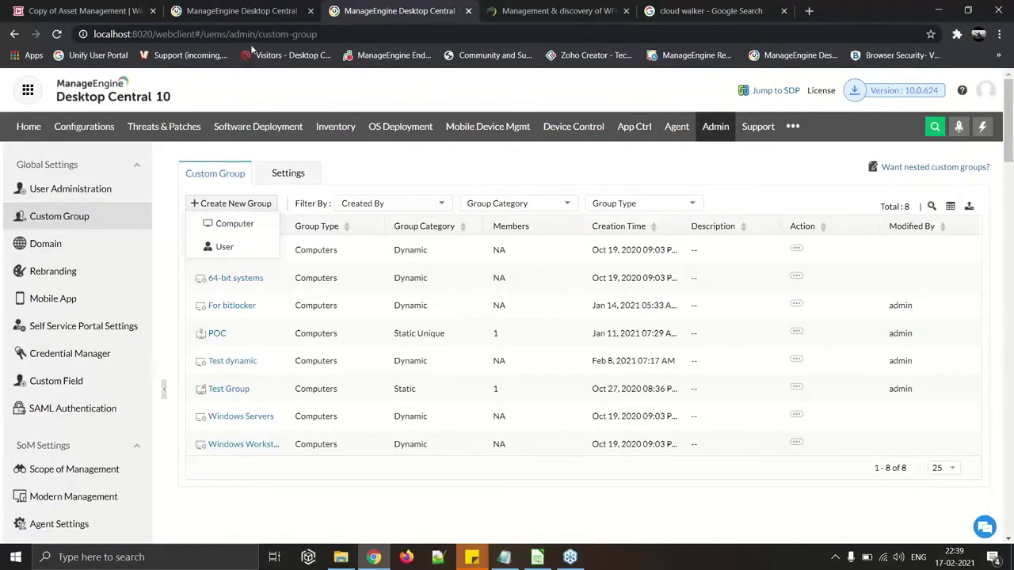
Return to the policy deployment form and associate the custom group Test Group with the Test group whitelist
{"action": "left_click", "coordinate": [256, 19]}
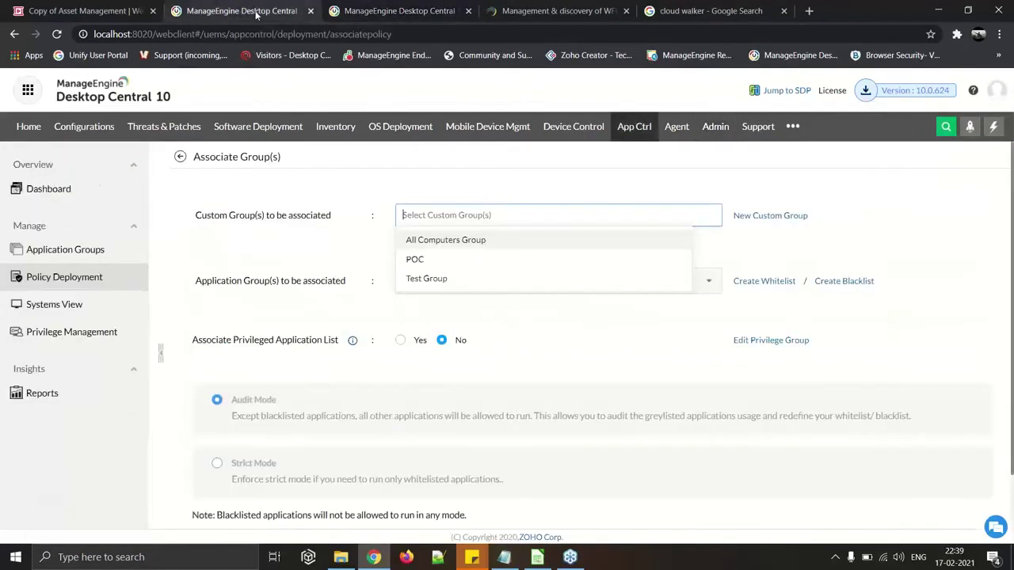
{"action": "left_click", "coordinate": [446, 278]}
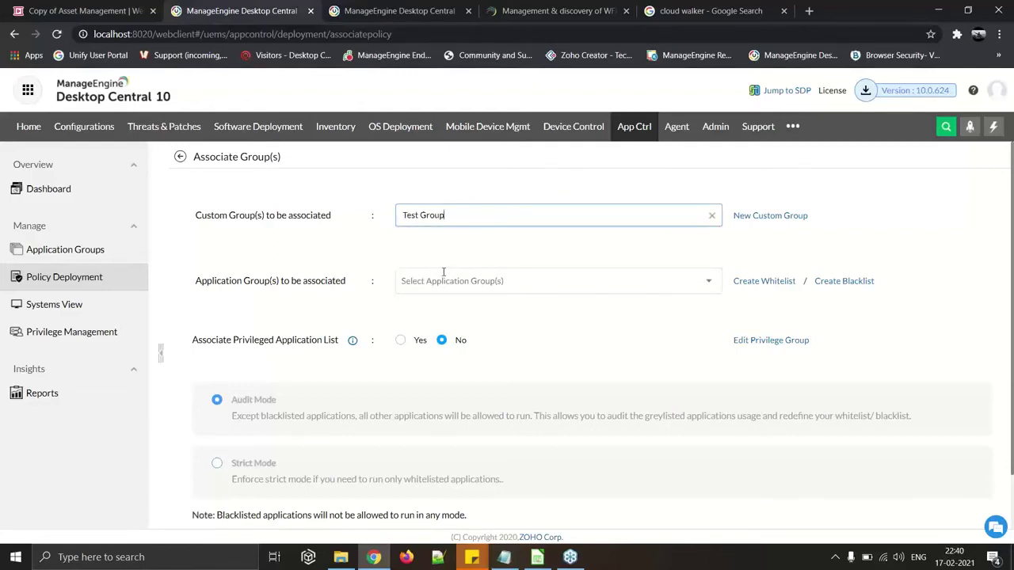
{"action": "left_click", "coordinate": [438, 279]}
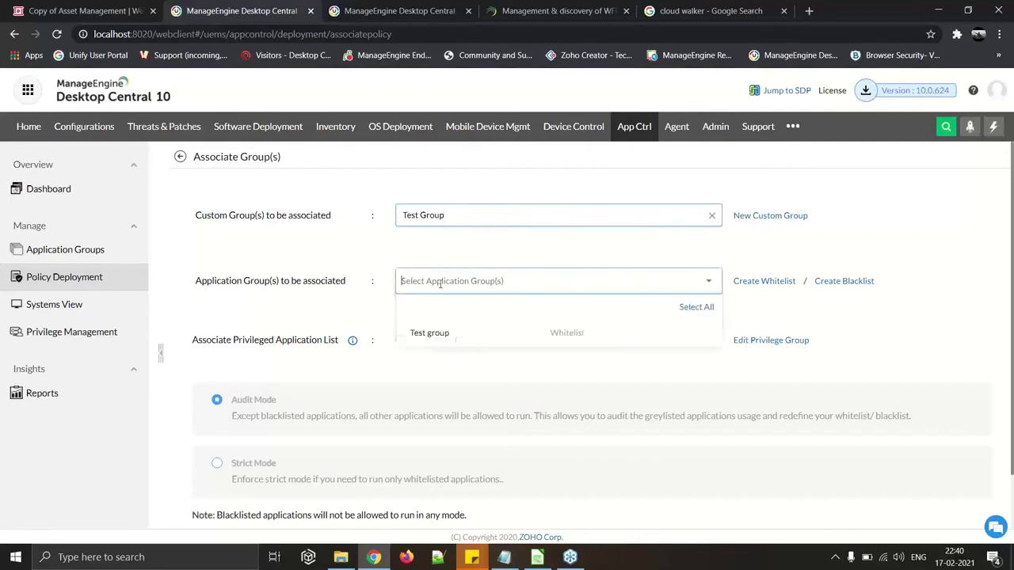
{"action": "left_click", "coordinate": [430, 334]}
{"action": "left_click", "coordinate": [355, 316]}
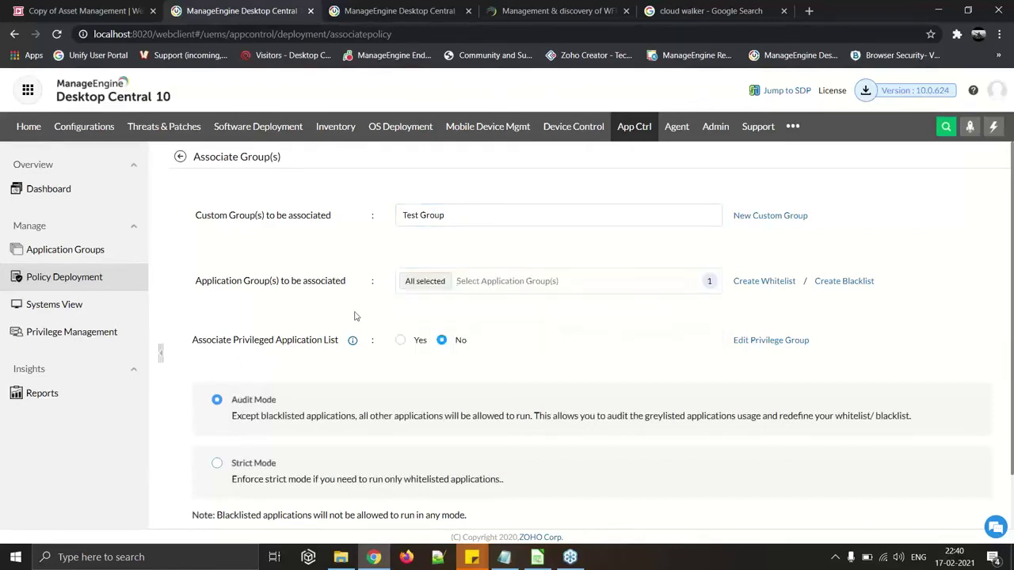
Examine the Audit Mode and Strict Mode descriptions, including greylisted applications, trying Strict Mode before reselecting Audit Mode
{"action": "scroll", "coordinate": [355, 316], "scroll_direction": "down", "scroll_amount": 1}
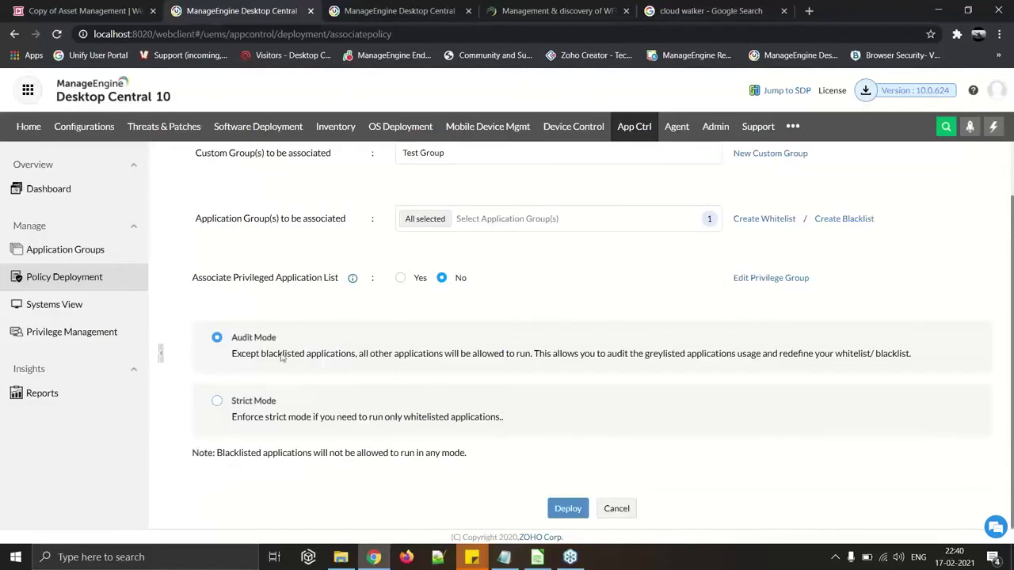
{"action": "left_click_drag", "start_coordinate": [280, 340], "coordinate": [234, 348]}
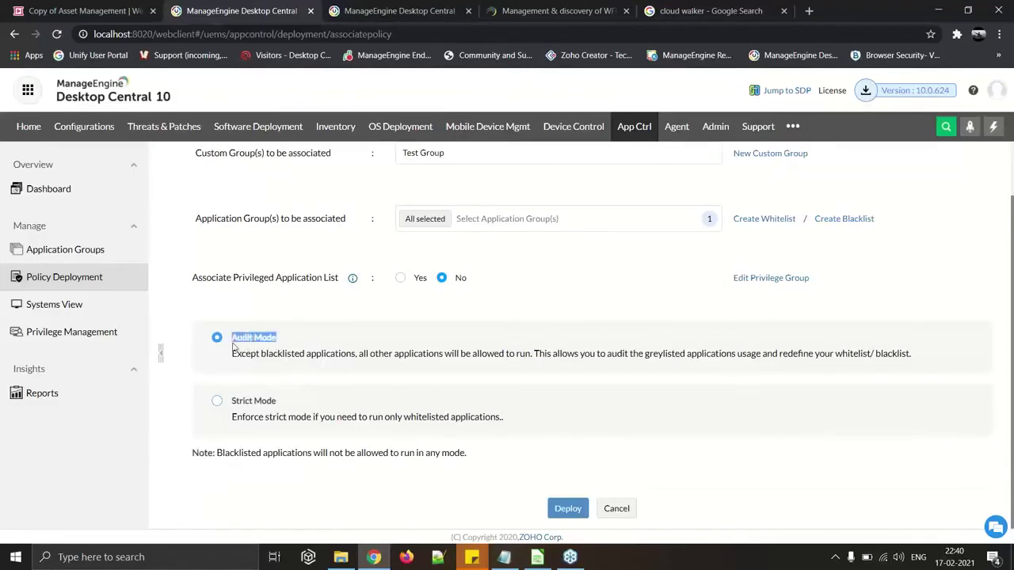
{"action": "left_click_drag", "start_coordinate": [279, 402], "coordinate": [231, 406]}
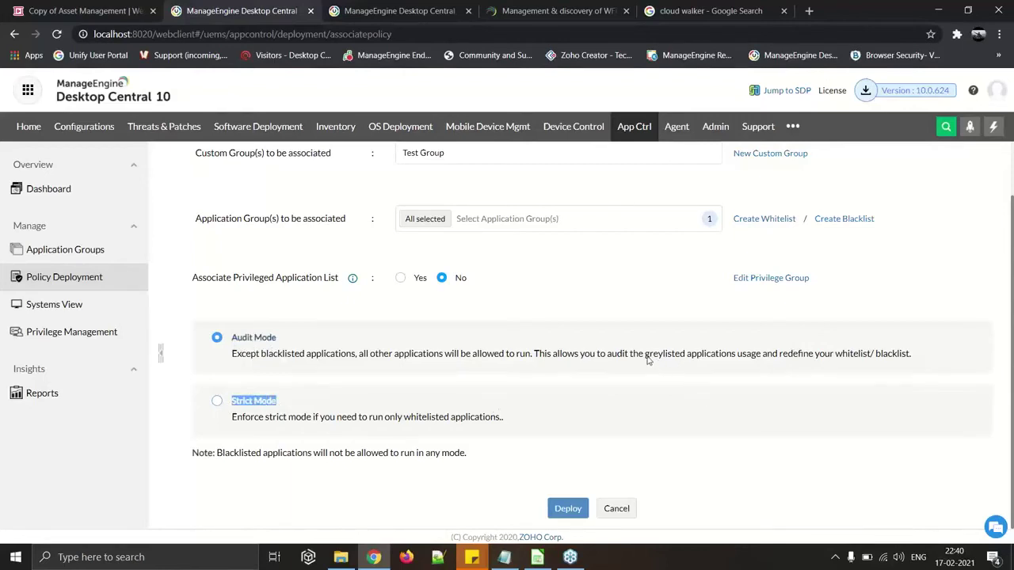
{"action": "left_click_drag", "start_coordinate": [645, 356], "coordinate": [732, 357]}
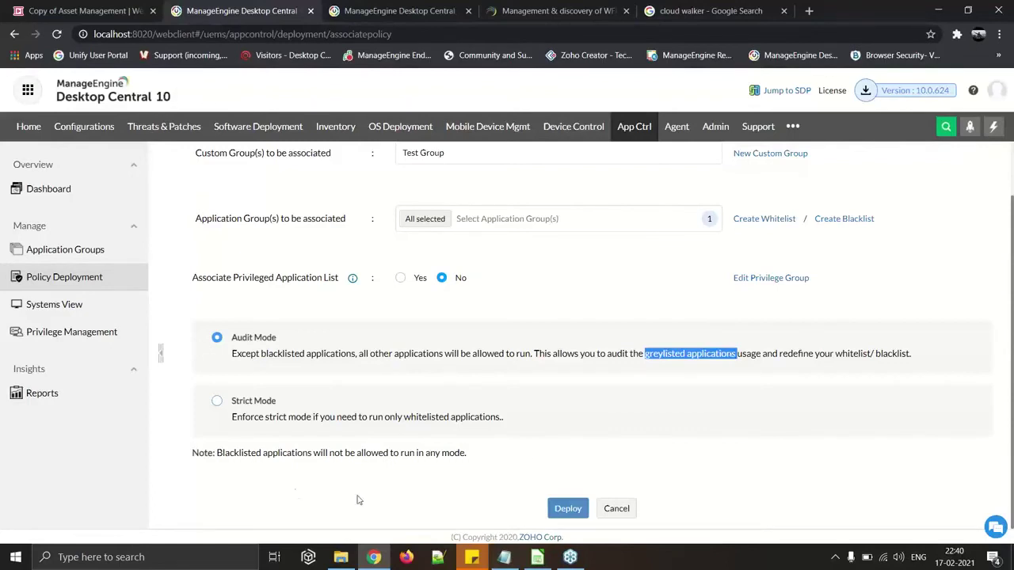
{"action": "left_click", "coordinate": [239, 405]}
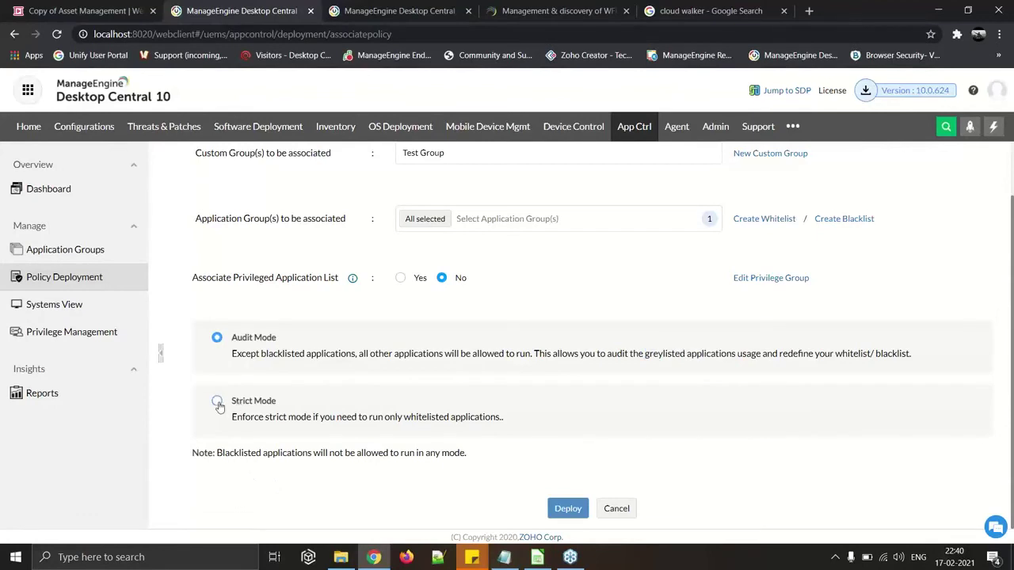
{"action": "left_click", "coordinate": [218, 403]}
{"action": "left_click", "coordinate": [217, 339]}
{"action": "left_click_drag", "start_coordinate": [644, 355], "coordinate": [752, 358]}
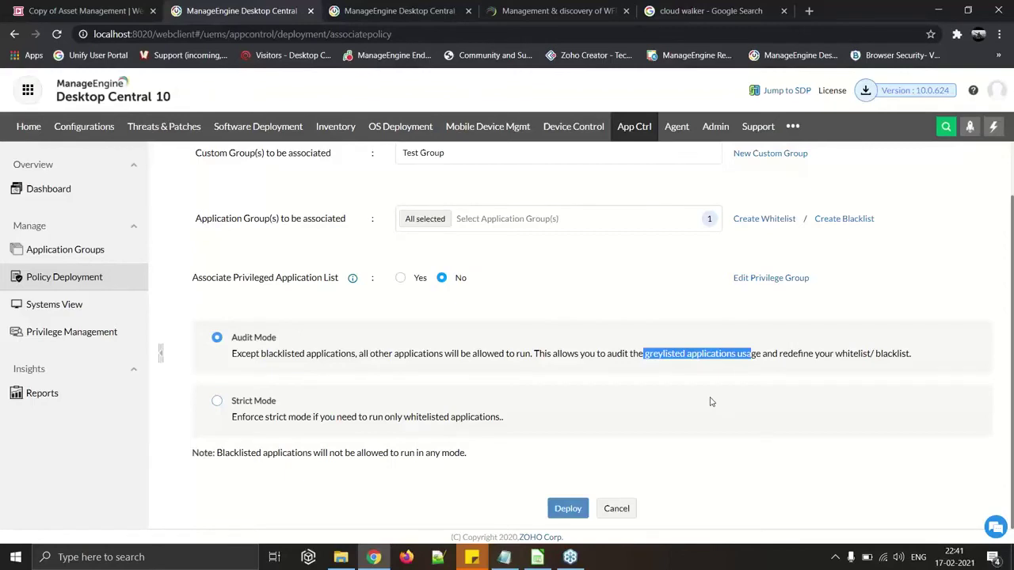
Modify the Privilege Management application list, additionally selecting Adobe Download Manager and Adobe Acrobat Update Service
{"action": "left_click", "coordinate": [79, 338]}
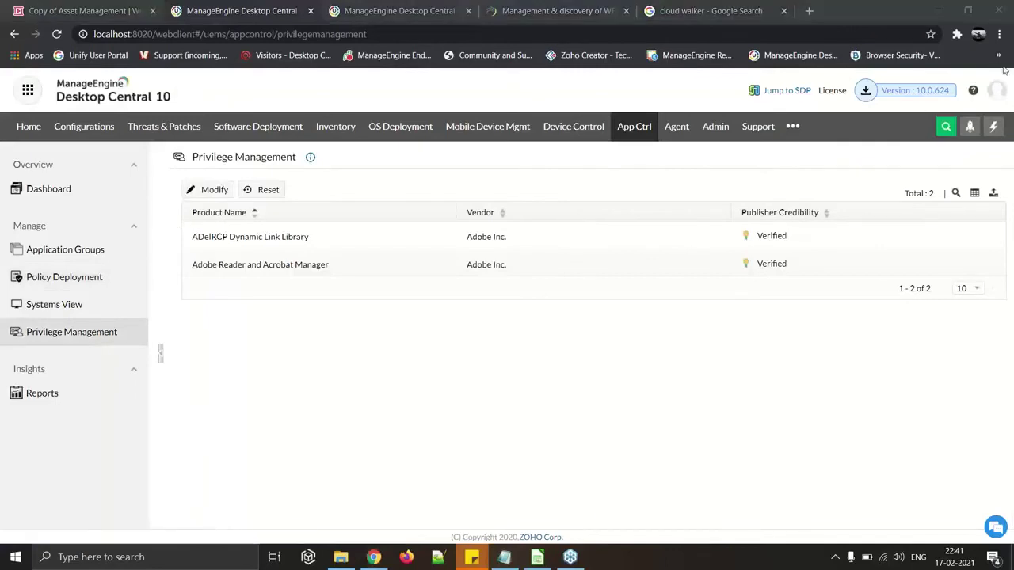
{"action": "left_click", "coordinate": [215, 191]}
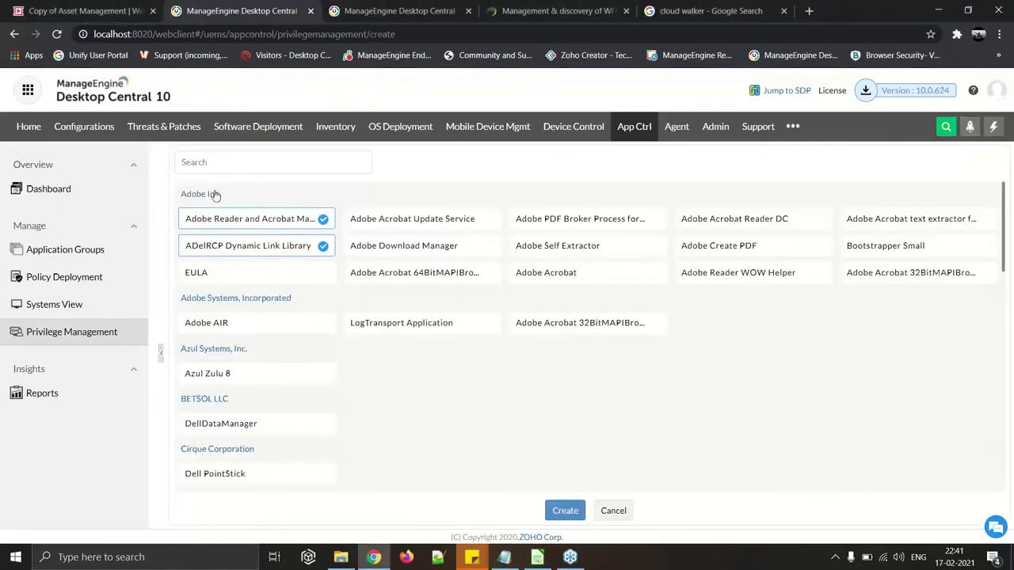
{"action": "left_click", "coordinate": [432, 242]}
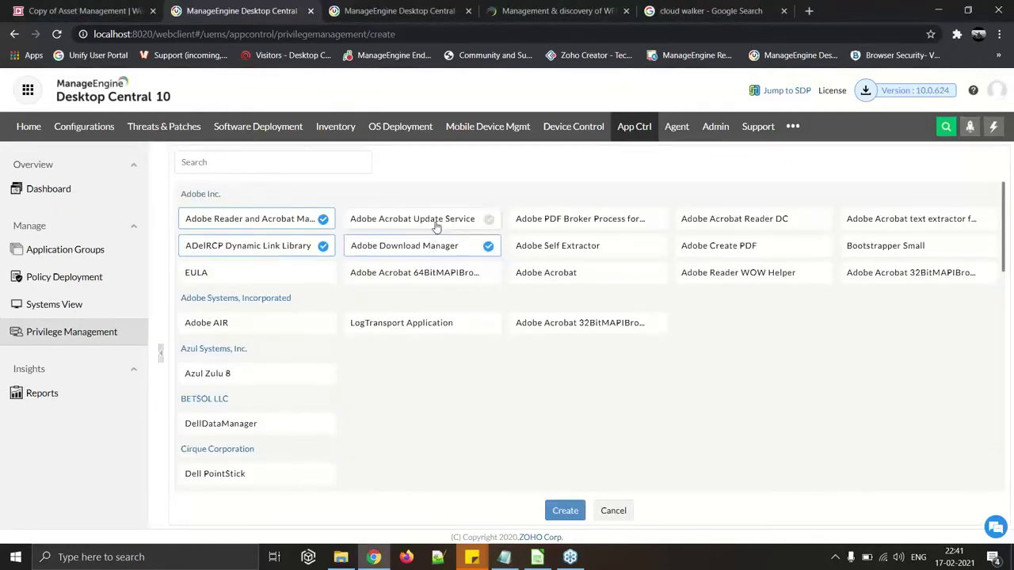
{"action": "left_click", "coordinate": [435, 223]}
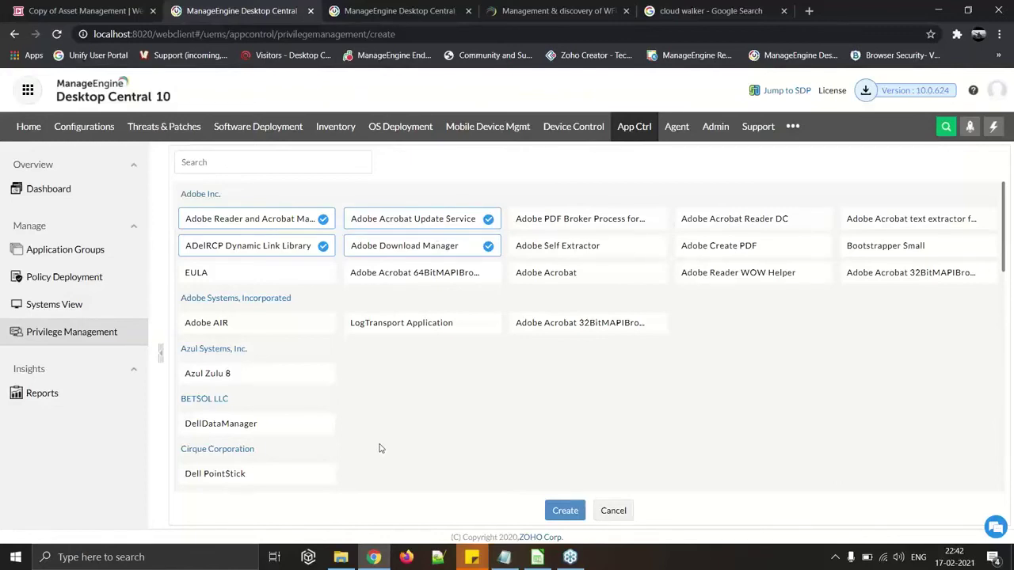
Switch to the Zoho Show presentation and play it from slide 37 up to the Desktop Central Architecture diagram on slide 39
{"action": "left_click", "coordinate": [87, 10]}
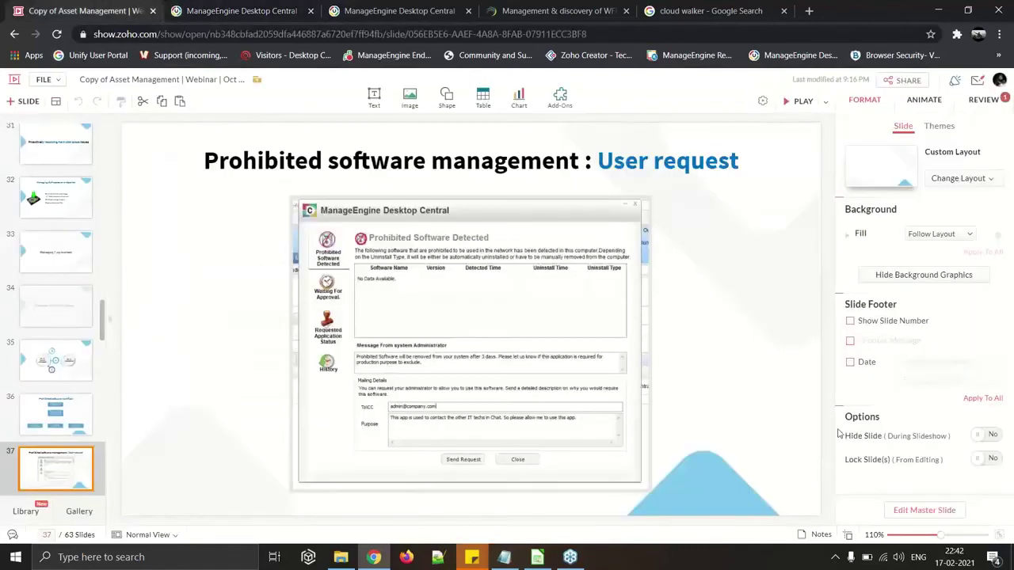
{"action": "left_click", "coordinate": [800, 102]}
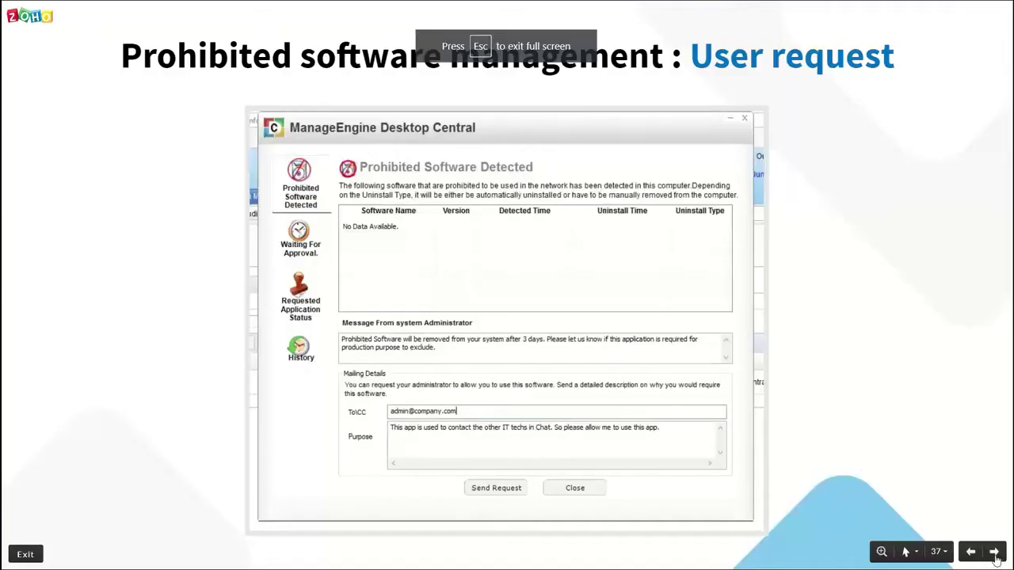
{"action": "left_click", "coordinate": [994, 555]}
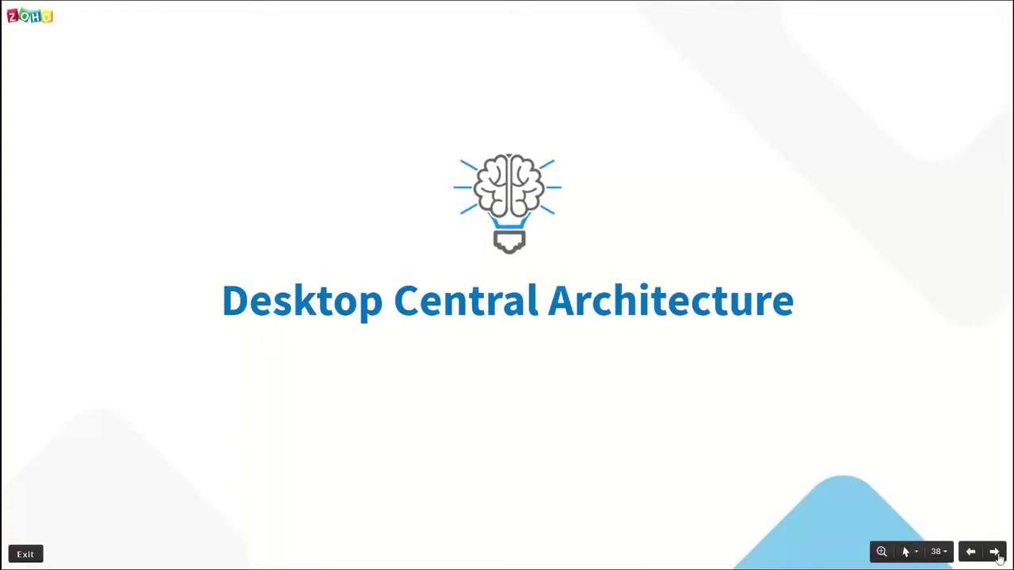
{"action": "left_click", "coordinate": [995, 553]}
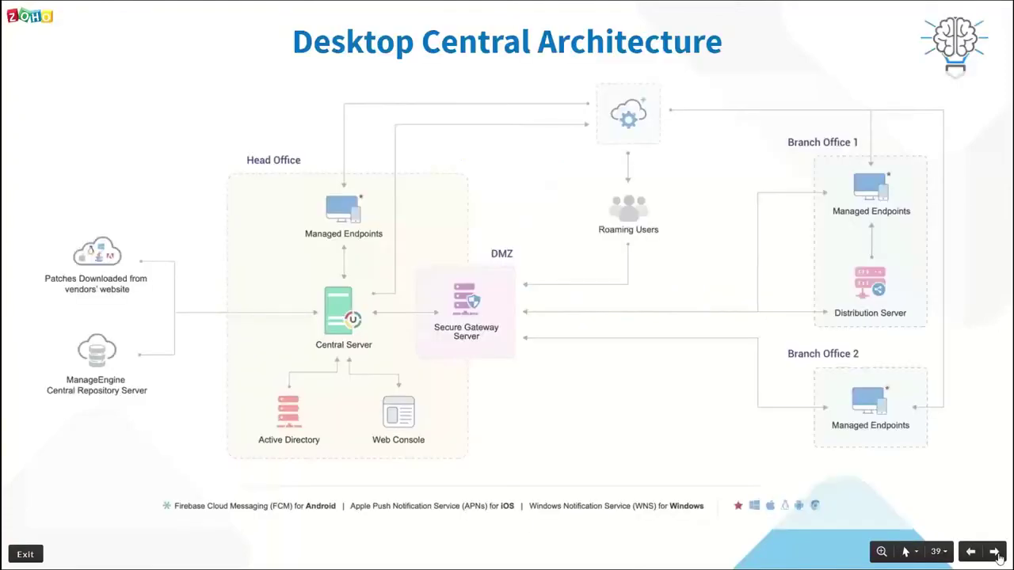
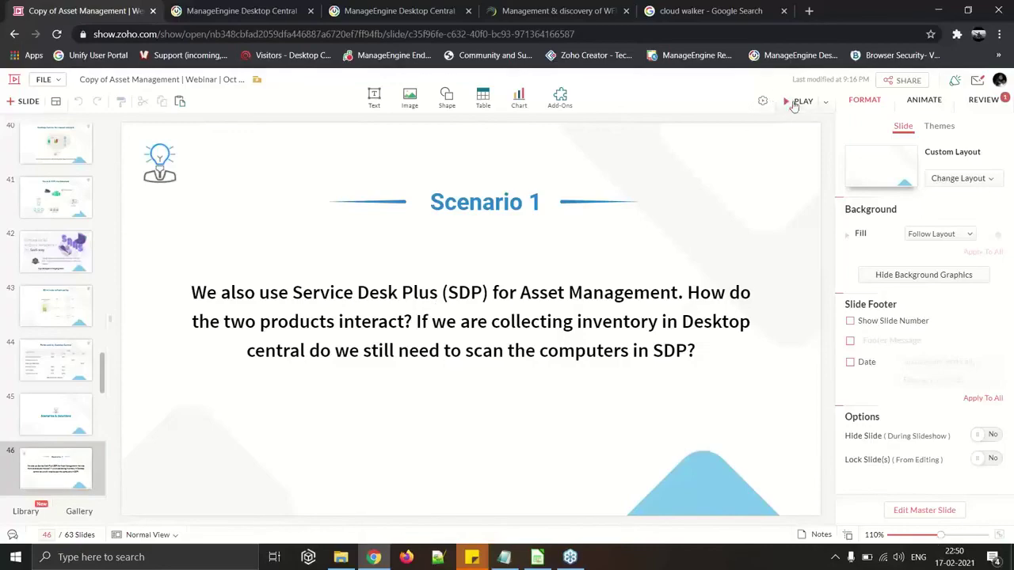
Play the slideshow from Scenario 1, advance to the Scenario 2 slide and leave full screen
{"action": "left_click", "coordinate": [795, 104]}
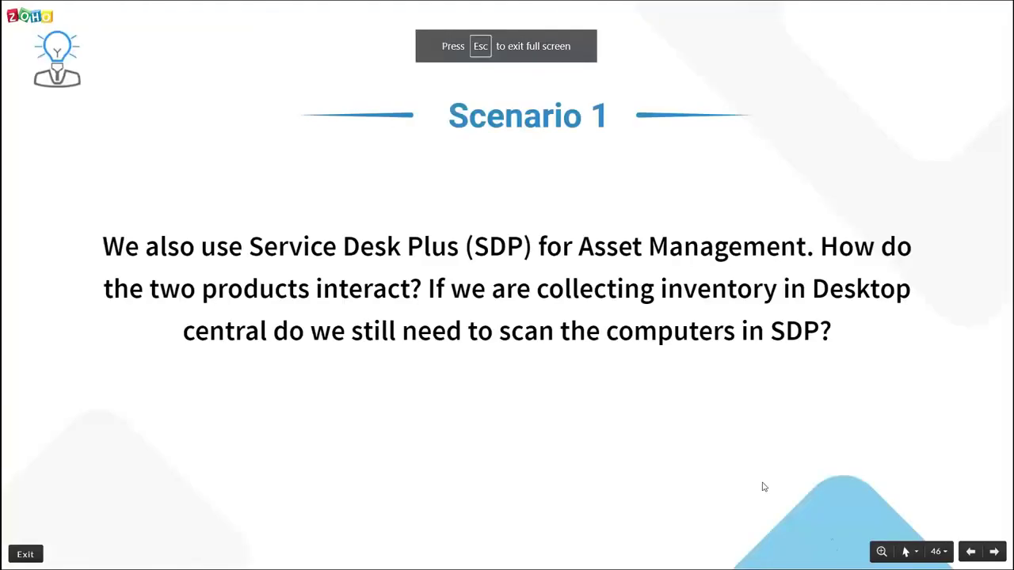
{"action": "left_click", "coordinate": [993, 555]}
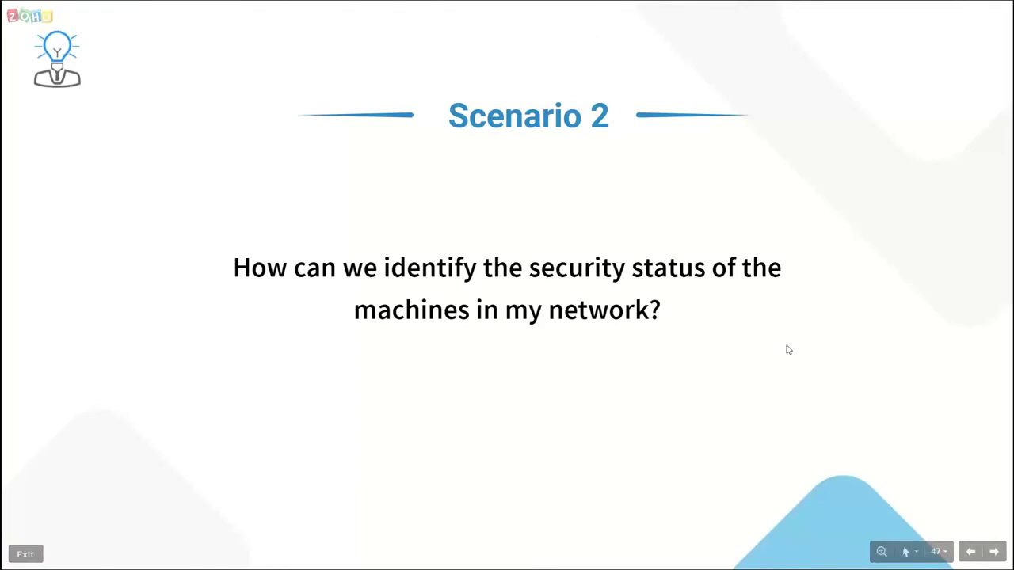
{"action": "key", "text": "Escape"}
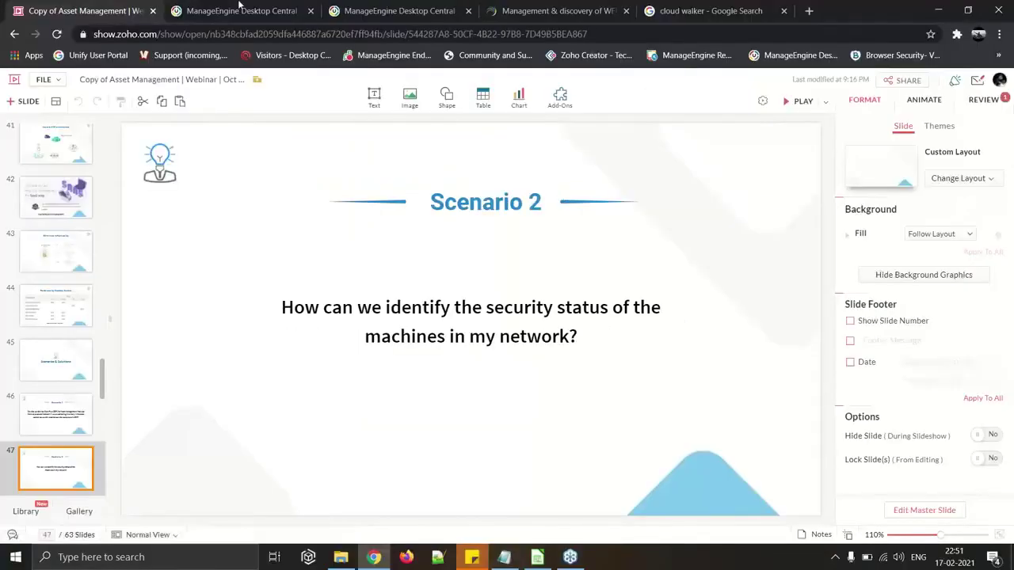
Switch to Desktop Central and view the BitLocker security details of the Windows 10 computer in the Inventory
{"action": "left_click", "coordinate": [241, 11]}
{"action": "left_click", "coordinate": [342, 133]}
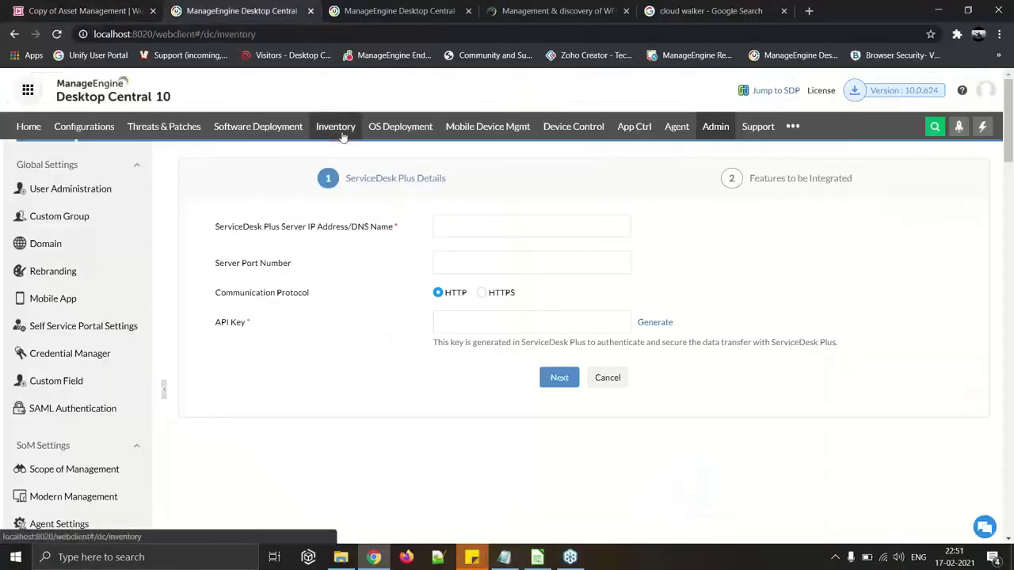
{"action": "left_click", "coordinate": [64, 190]}
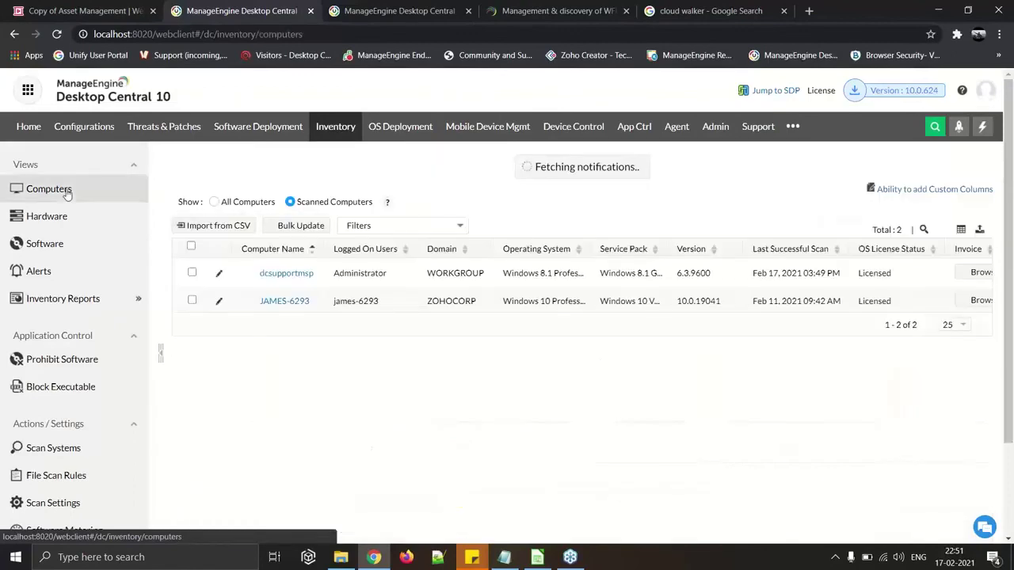
{"action": "left_click", "coordinate": [272, 283]}
{"action": "left_click", "coordinate": [605, 264]}
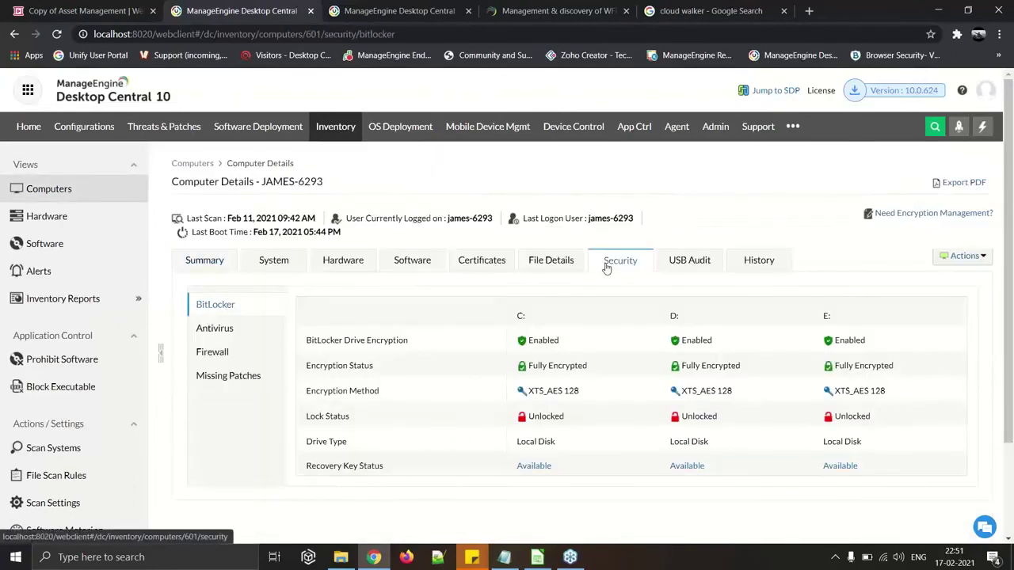
{"action": "scroll", "coordinate": [607, 269], "scroll_direction": "down", "scroll_amount": 2}
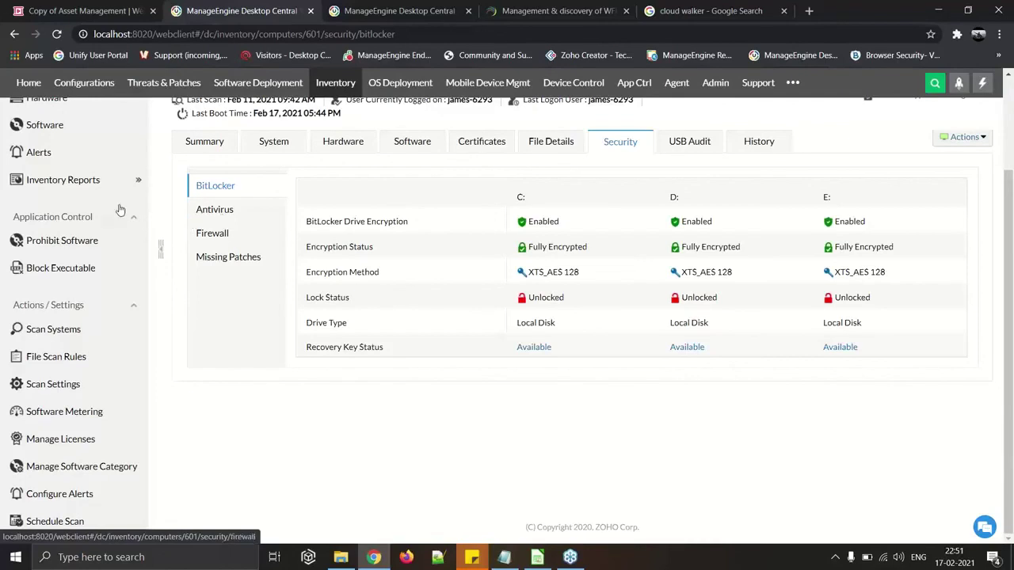
Bring up the Antivirus Details inventory report and filter it by the protection status Enabled
{"action": "mouse_move", "coordinate": [107, 192]}
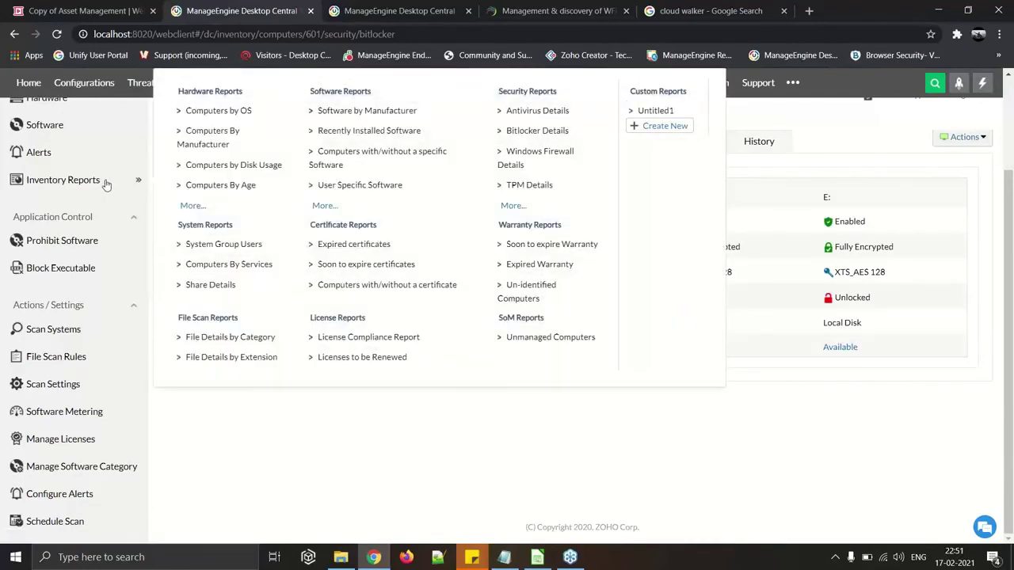
{"action": "left_click", "coordinate": [530, 113]}
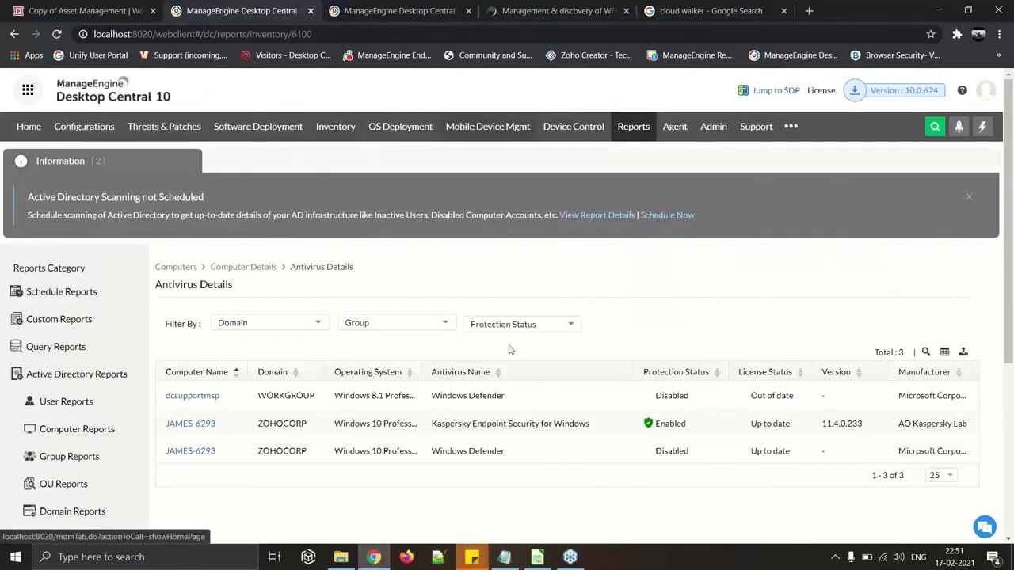
{"action": "left_click", "coordinate": [523, 324]}
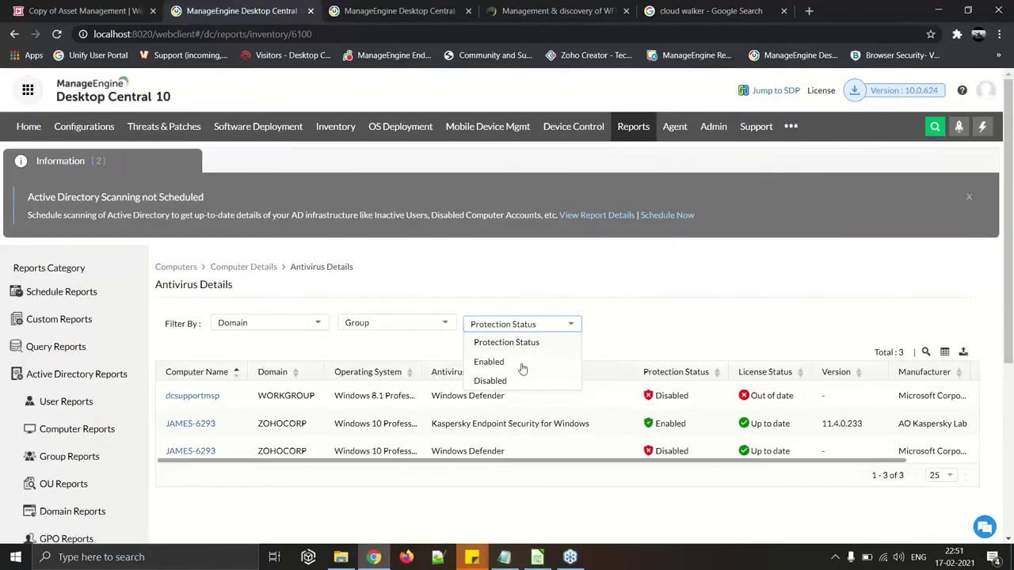
{"action": "left_click", "coordinate": [512, 366]}
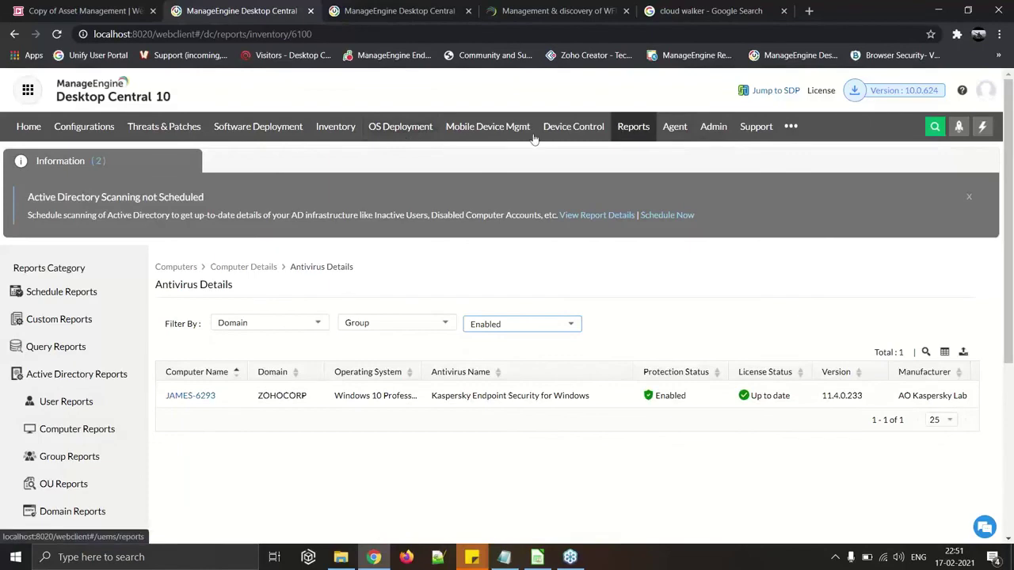
Go back to the Inventory, bring up the Bitlocker Details security report and look through its drive entries
{"action": "left_click", "coordinate": [335, 127]}
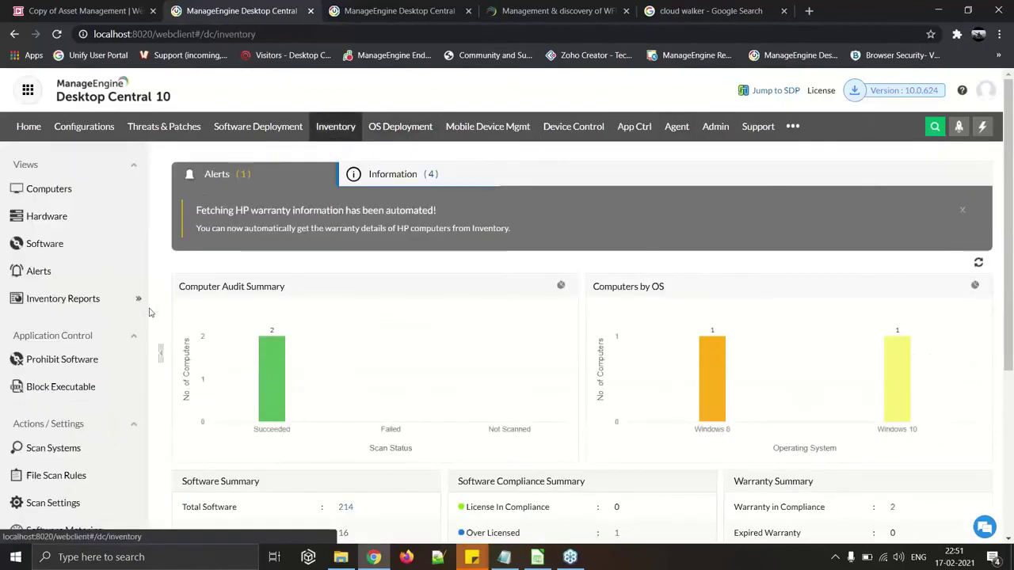
{"action": "mouse_move", "coordinate": [140, 298]}
{"action": "left_click", "coordinate": [536, 203]}
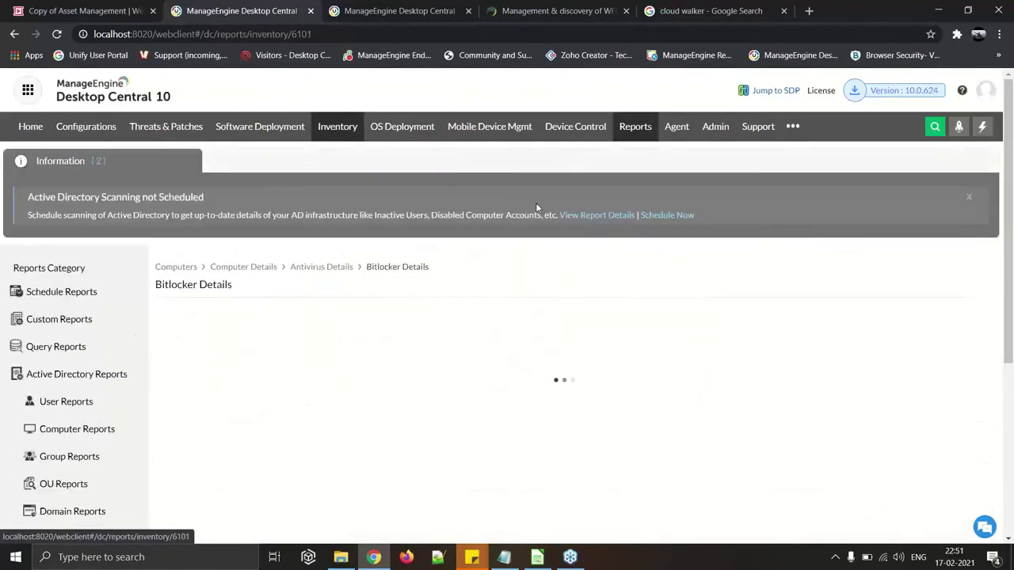
{"action": "scroll", "coordinate": [606, 442], "scroll_direction": "down", "scroll_amount": 1}
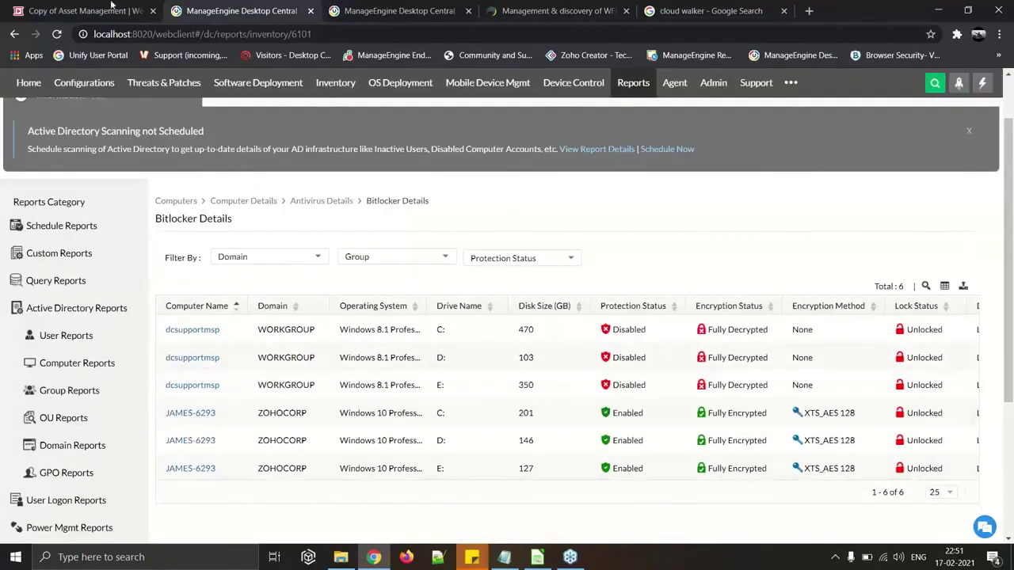
Switch back to the Zoho Show presentation, resume the slideshow at Scenario 2 and advance to the Scenario 3 slide
{"action": "left_click", "coordinate": [112, 7]}
{"action": "left_click", "coordinate": [787, 104]}
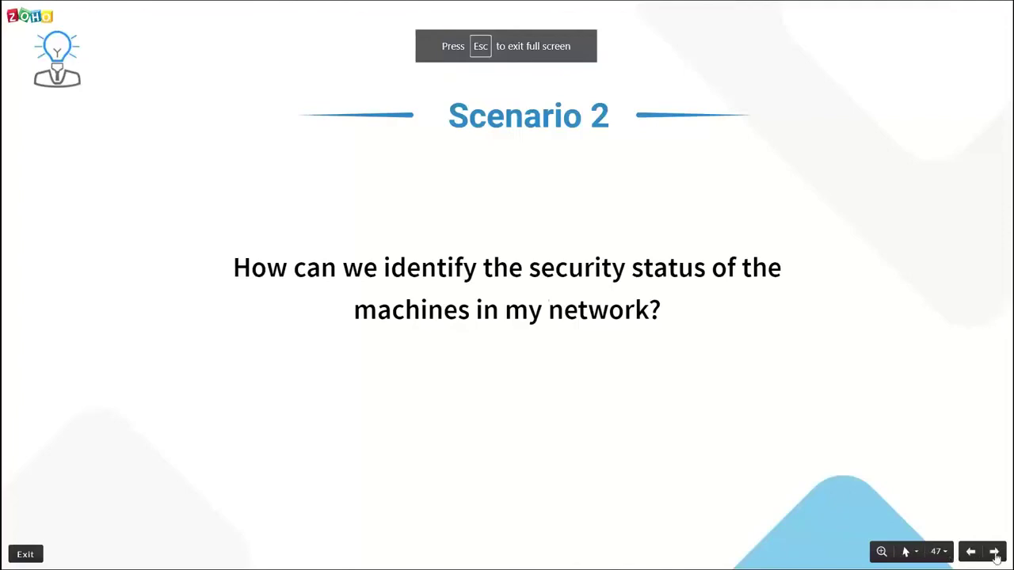
{"action": "left_click", "coordinate": [994, 554]}
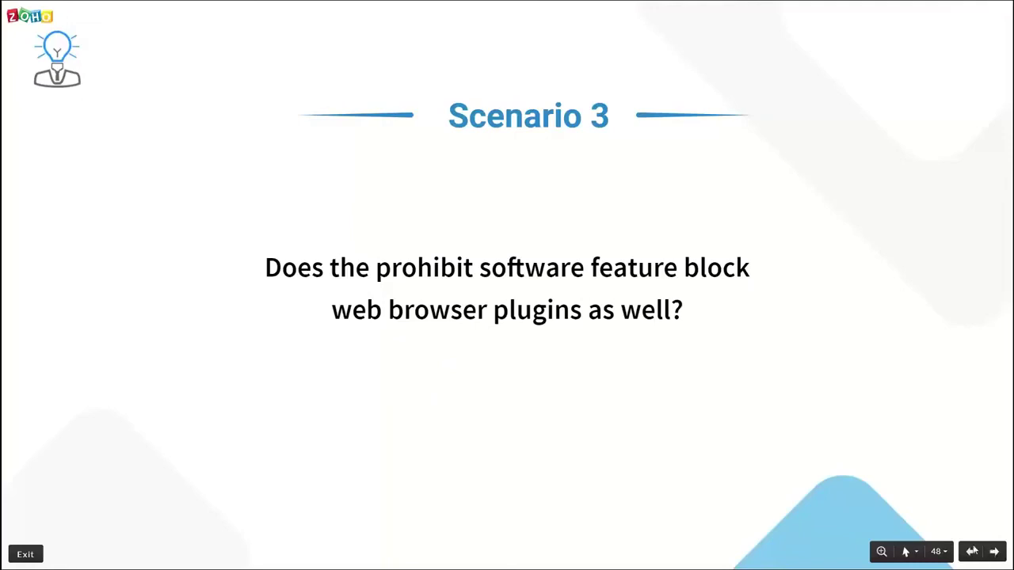
Leave the slideshow, switch to Desktop Central and bring up the computer list in the Browsers module
{"action": "key", "text": "Escape"}
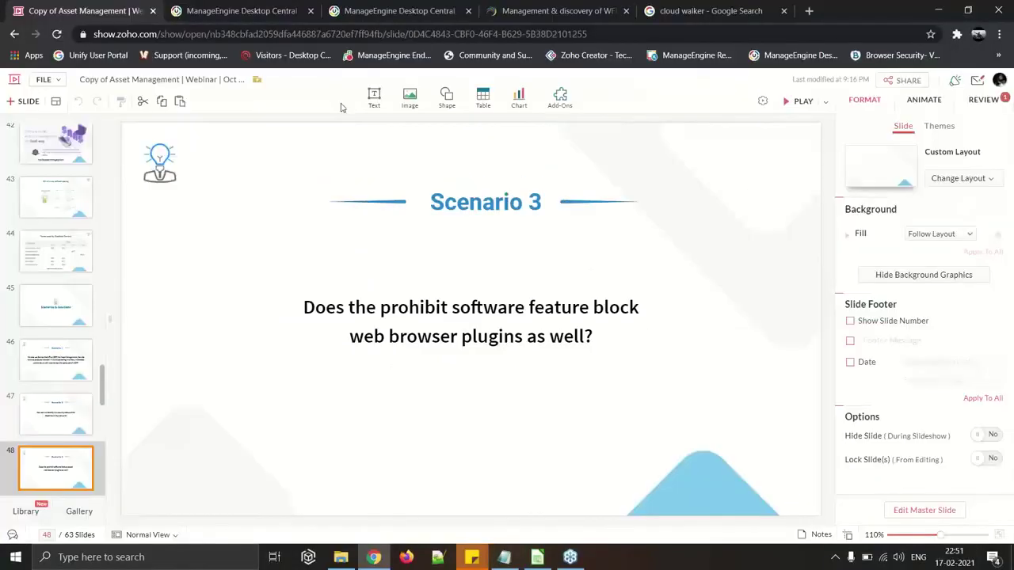
{"action": "left_click", "coordinate": [261, 5]}
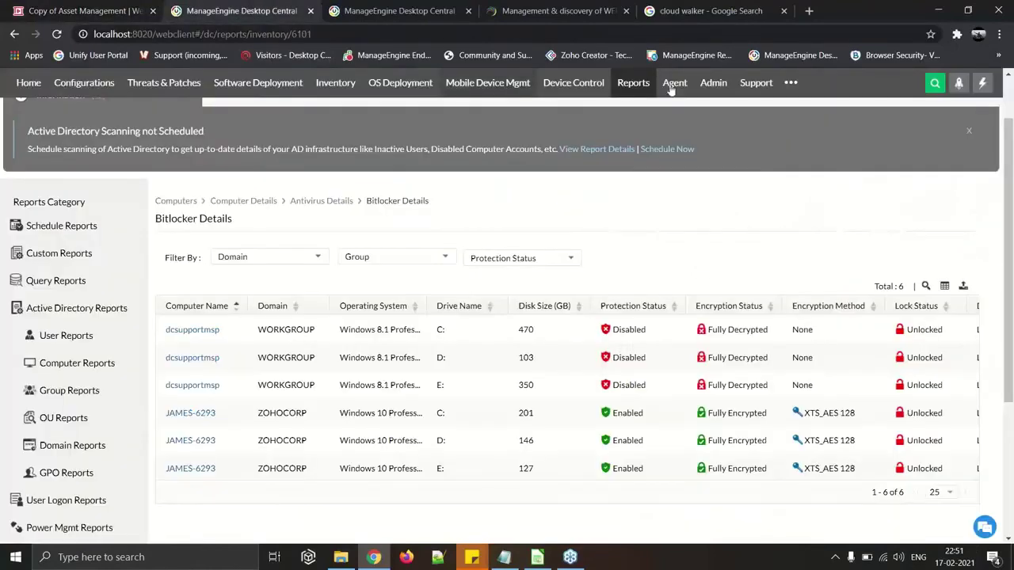
{"action": "left_click", "coordinate": [790, 83]}
{"action": "left_click", "coordinate": [807, 135]}
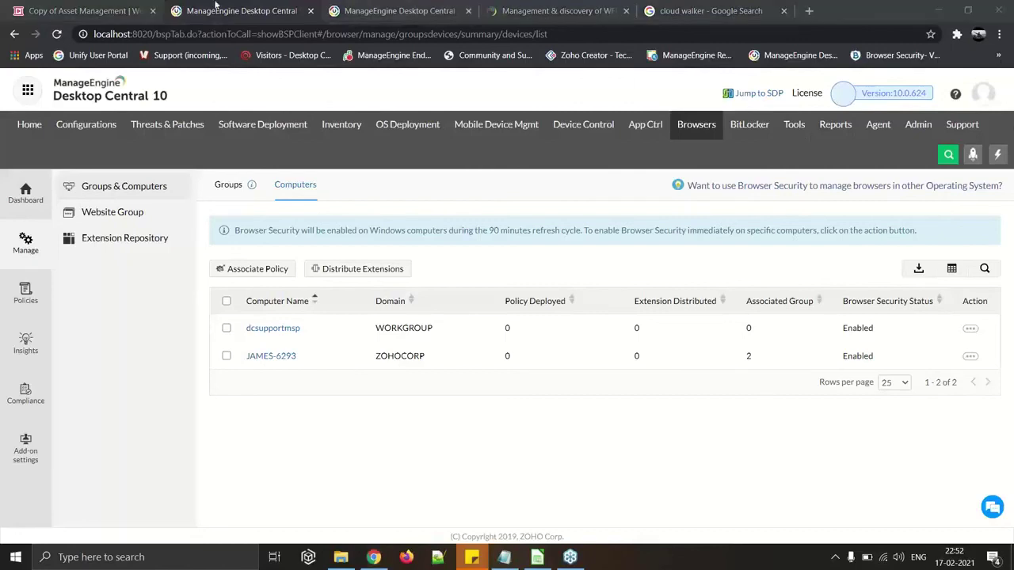
Return to the Zoho Show presentation, resume the slideshow at Scenario 3 and advance to the Scenario 4 slide
{"action": "key", "text": "ctrl+shift+Tab"}
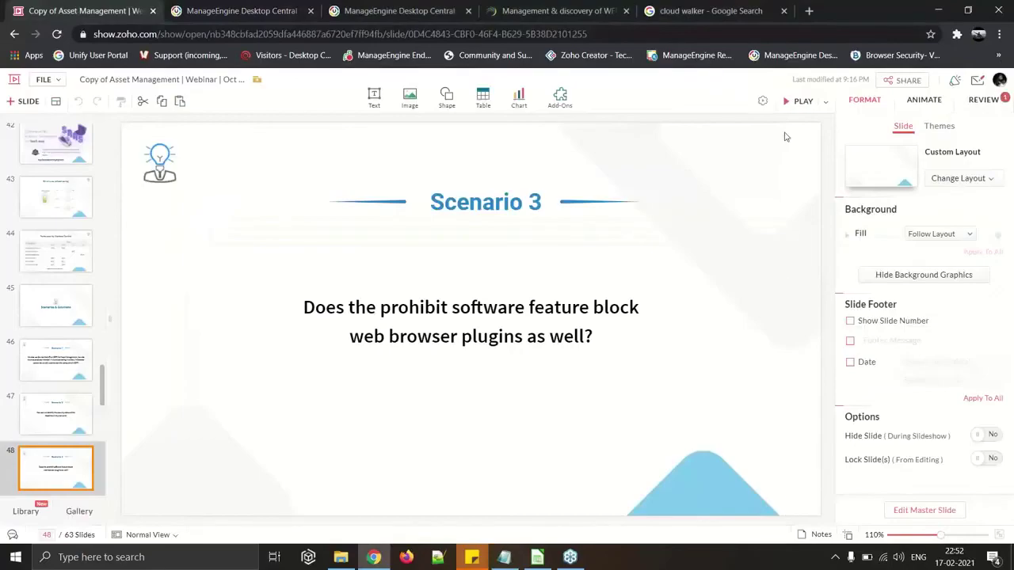
{"action": "left_click", "coordinate": [798, 102]}
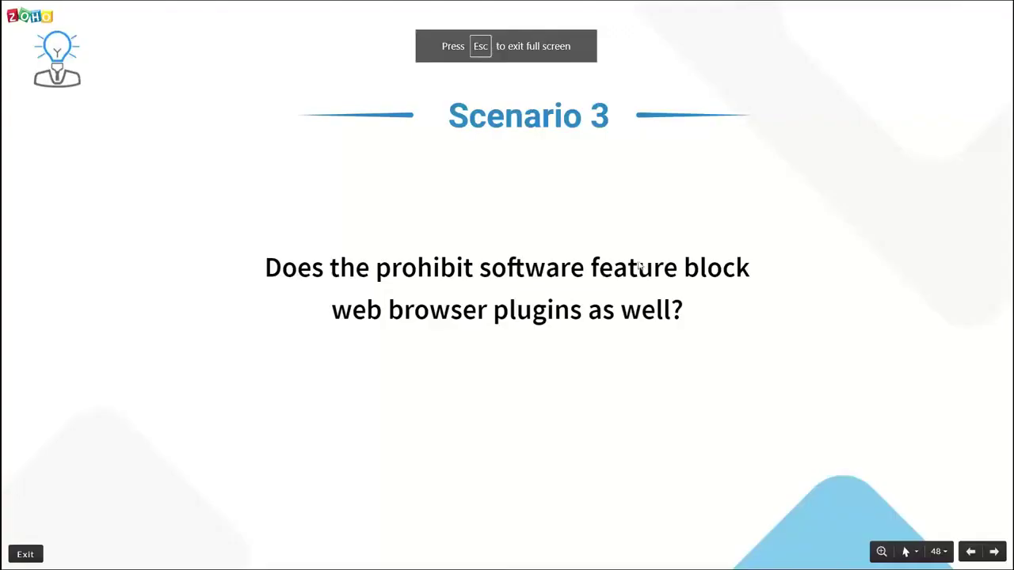
{"action": "left_click", "coordinate": [995, 555]}
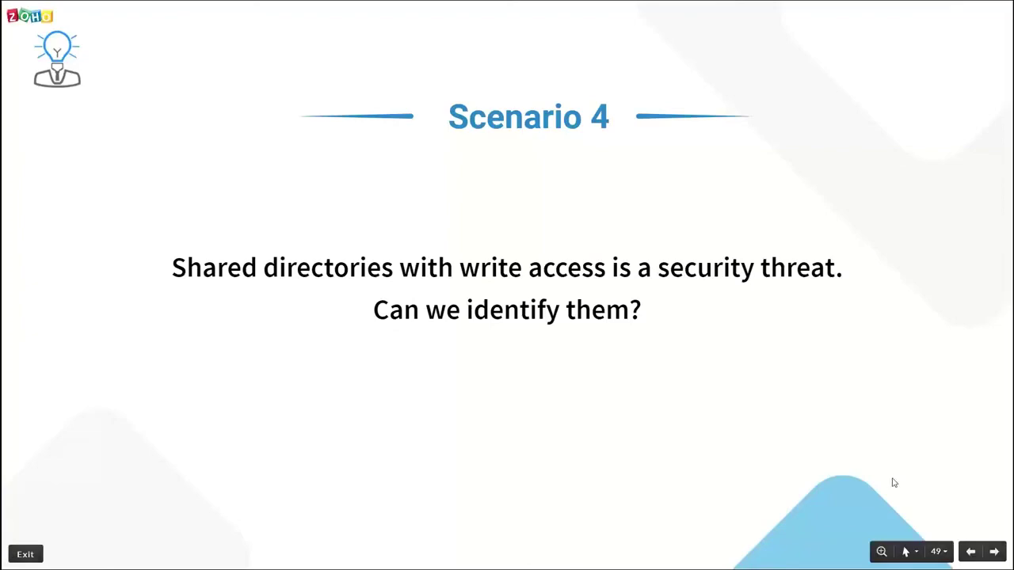
Switch to Desktop Central and view the system shares of the ZOHOCORP domain computer in the Inventory
{"action": "key", "text": "Escape"}
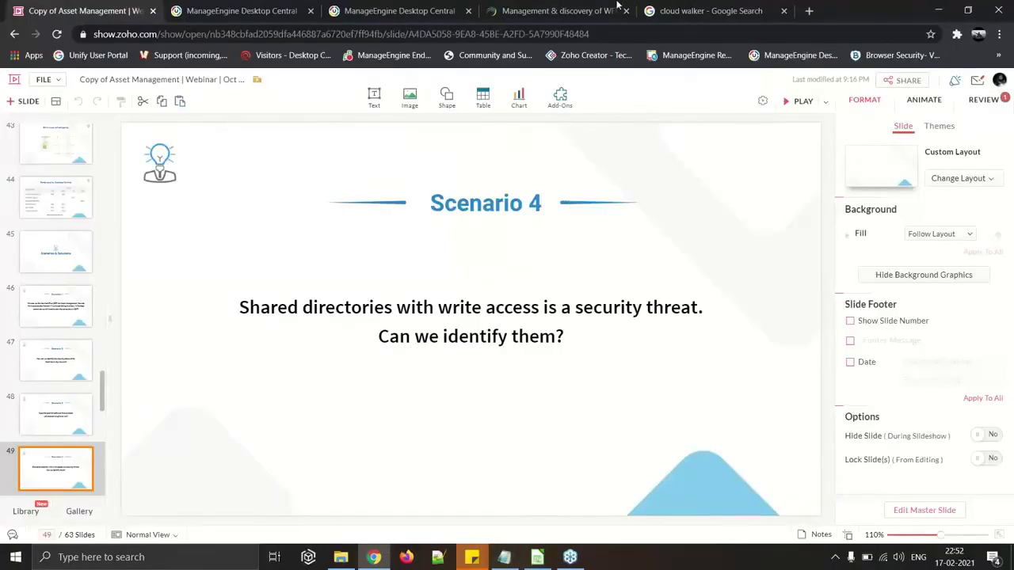
{"action": "left_click", "coordinate": [297, 7]}
{"action": "left_click", "coordinate": [332, 127]}
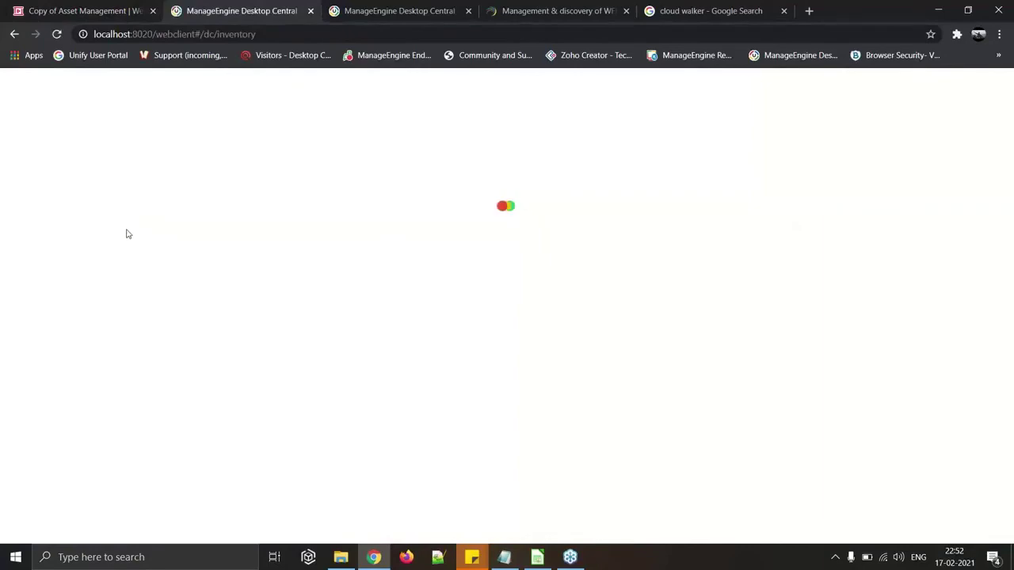
{"action": "left_click", "coordinate": [61, 191]}
{"action": "left_click", "coordinate": [286, 277]}
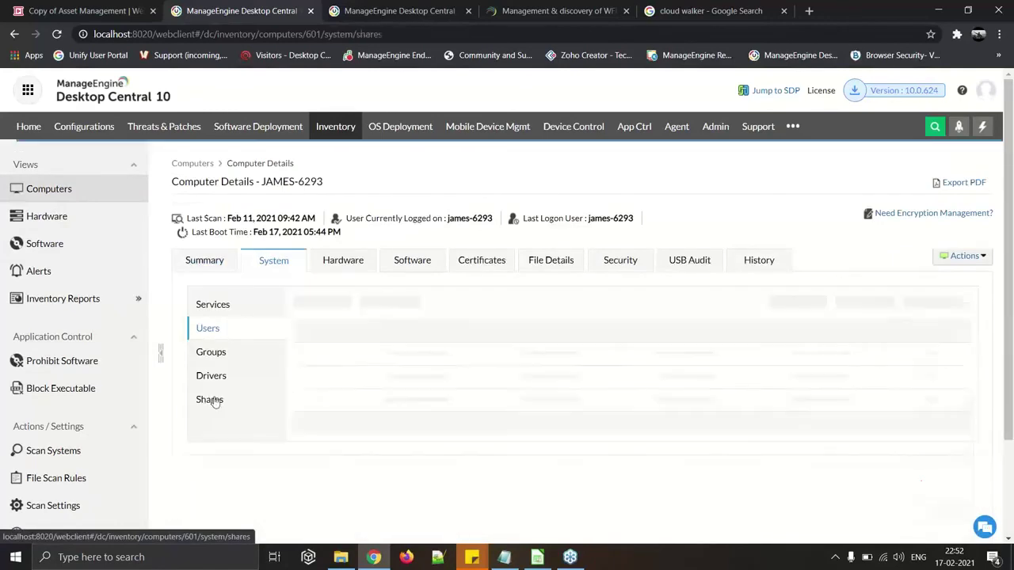
{"action": "left_click", "coordinate": [209, 399]}
Bring up the Share Details inventory report and highlight the Everyone and Administrators entries for the Img repo share
{"action": "mouse_move", "coordinate": [82, 302]}
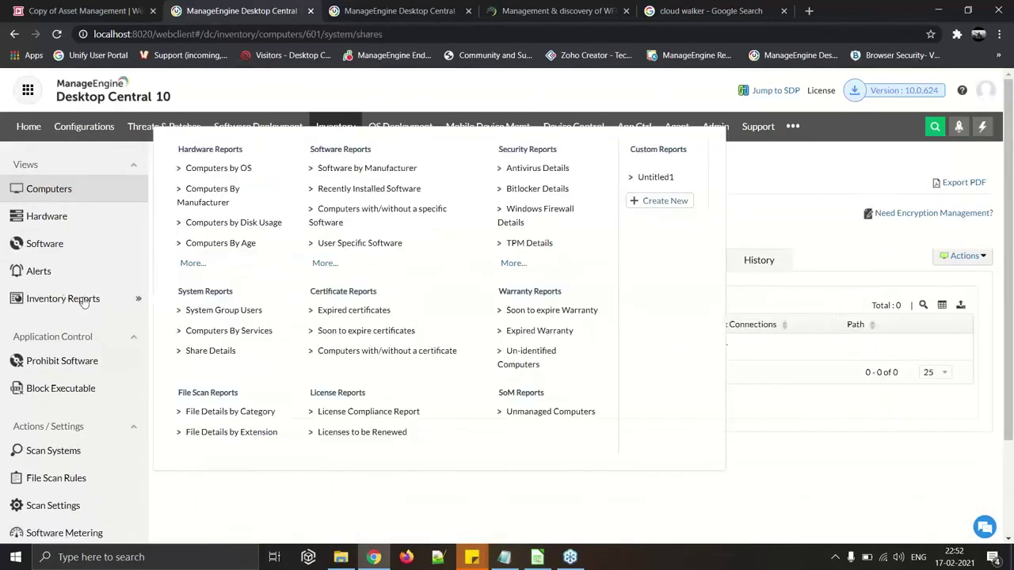
{"action": "left_click", "coordinate": [211, 351]}
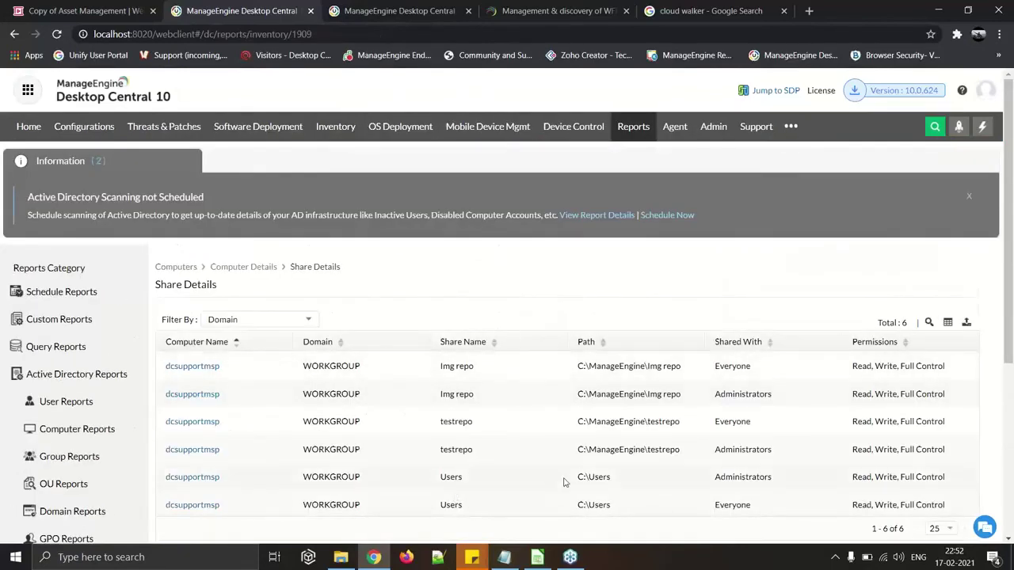
{"action": "scroll", "coordinate": [563, 482], "scroll_direction": "down", "scroll_amount": 1}
{"action": "scroll", "coordinate": [564, 482], "scroll_direction": "down", "scroll_amount": 1}
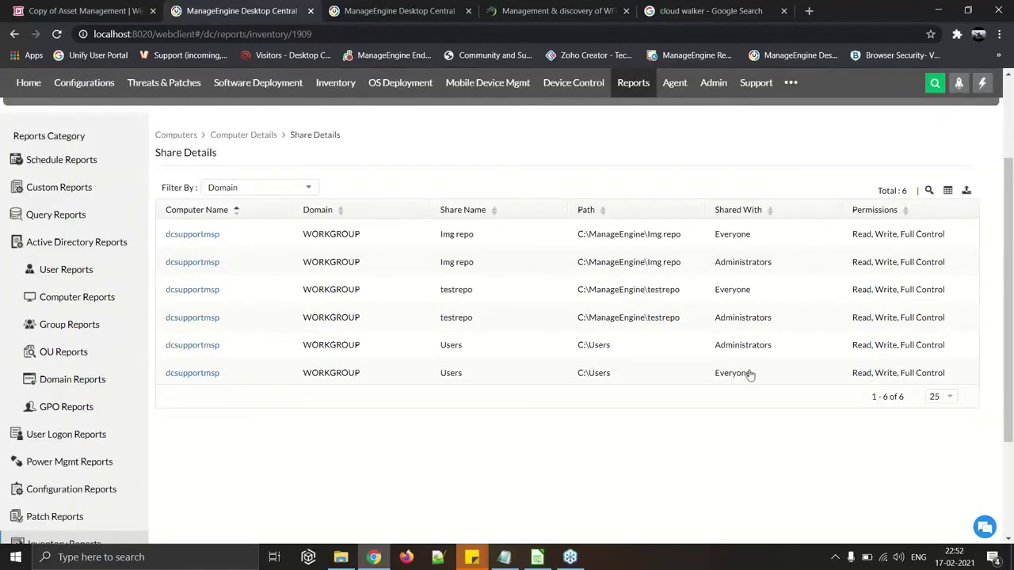
{"action": "left_click_drag", "start_coordinate": [751, 235], "coordinate": [711, 242]}
{"action": "left_click_drag", "start_coordinate": [771, 262], "coordinate": [711, 274]}
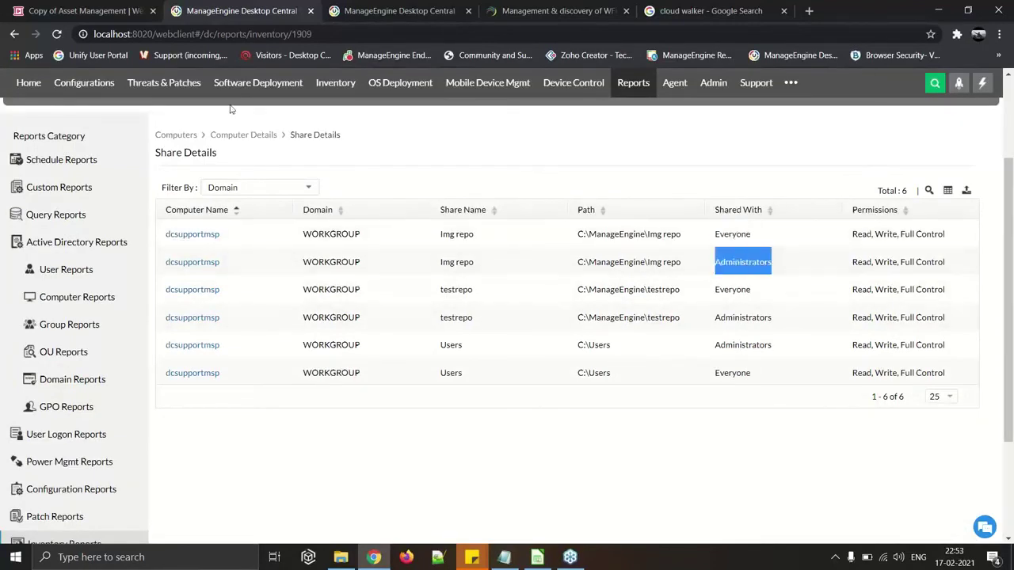
Go back to the Zoho Show presentation, resume the slideshow at Scenario 4 and advance to the Scenario 5 slide
{"action": "left_click", "coordinate": [107, 10]}
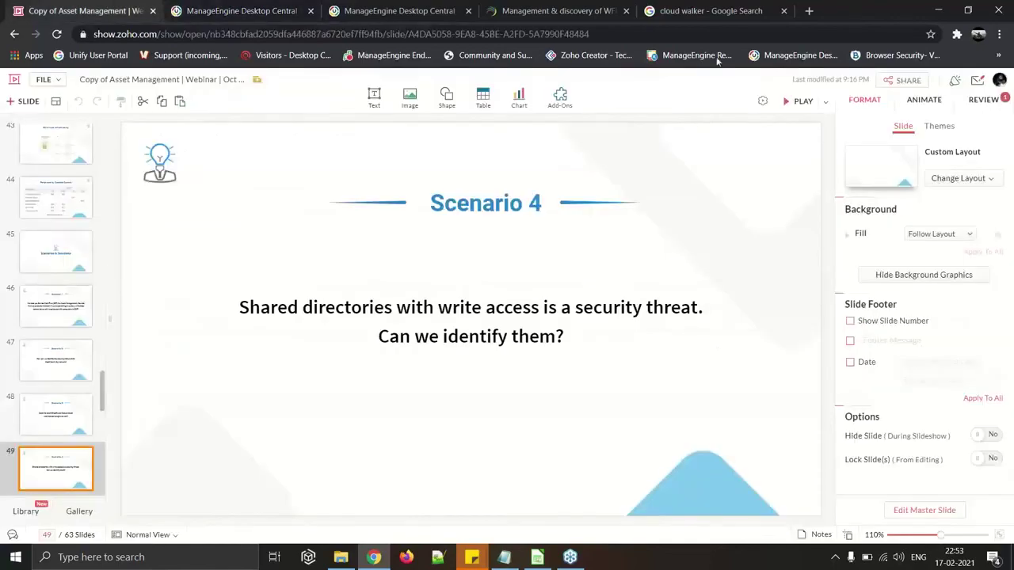
{"action": "left_click", "coordinate": [796, 101]}
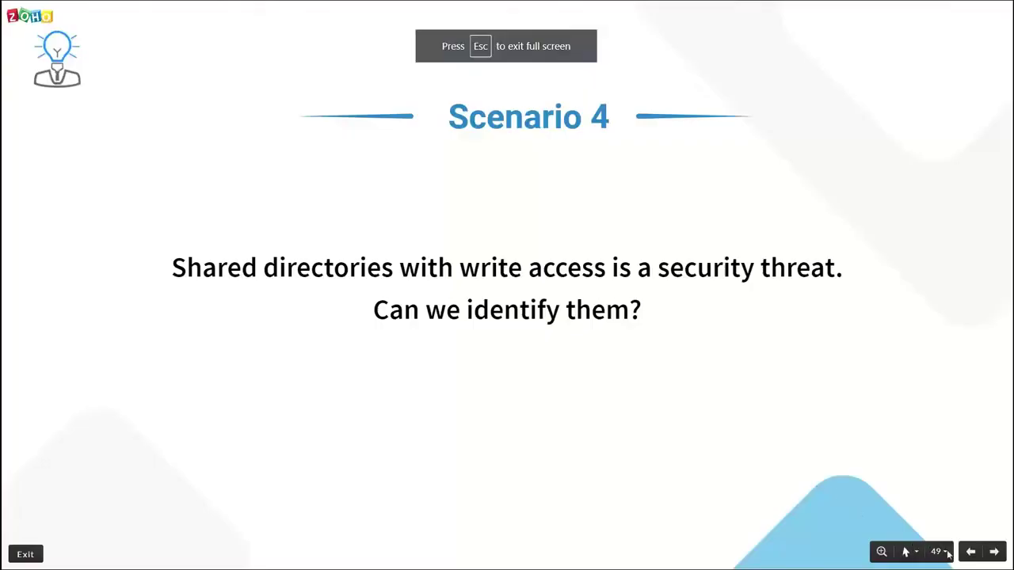
{"action": "left_click", "coordinate": [993, 552]}
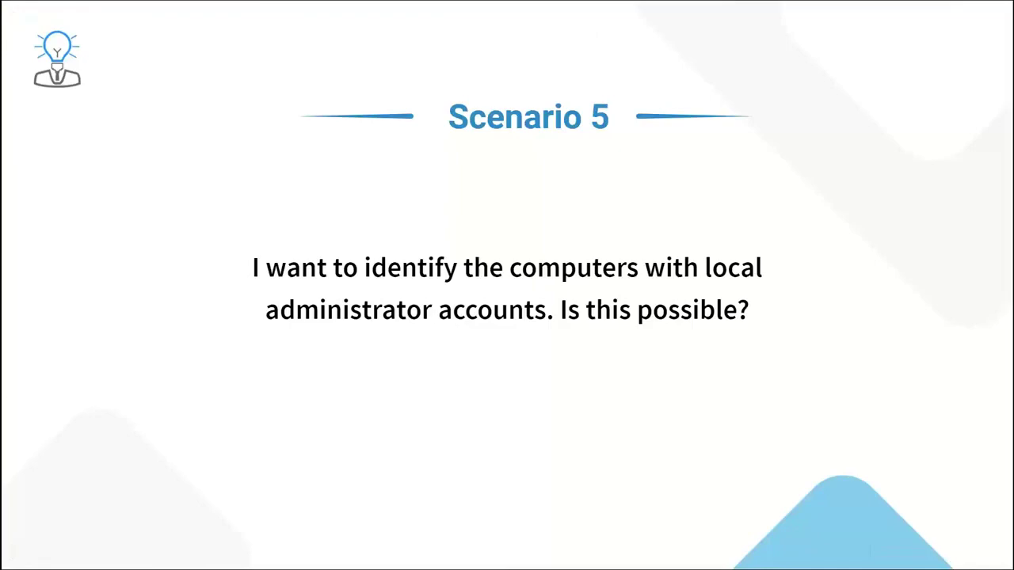
Switch to Desktop Central and bring up the System Group Users inventory report with its filter options
{"action": "key", "text": "Escape"}
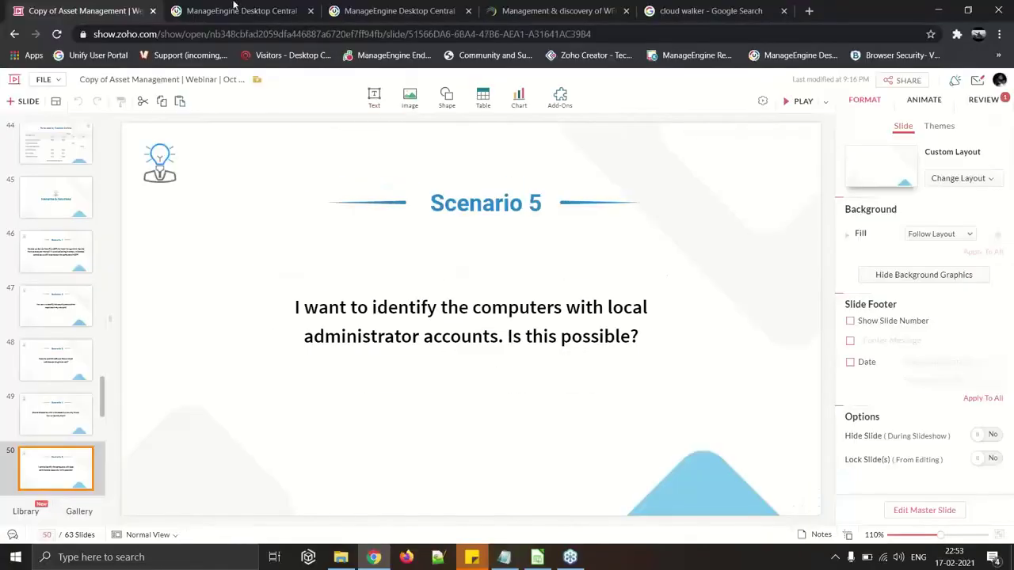
{"action": "left_click", "coordinate": [233, 8]}
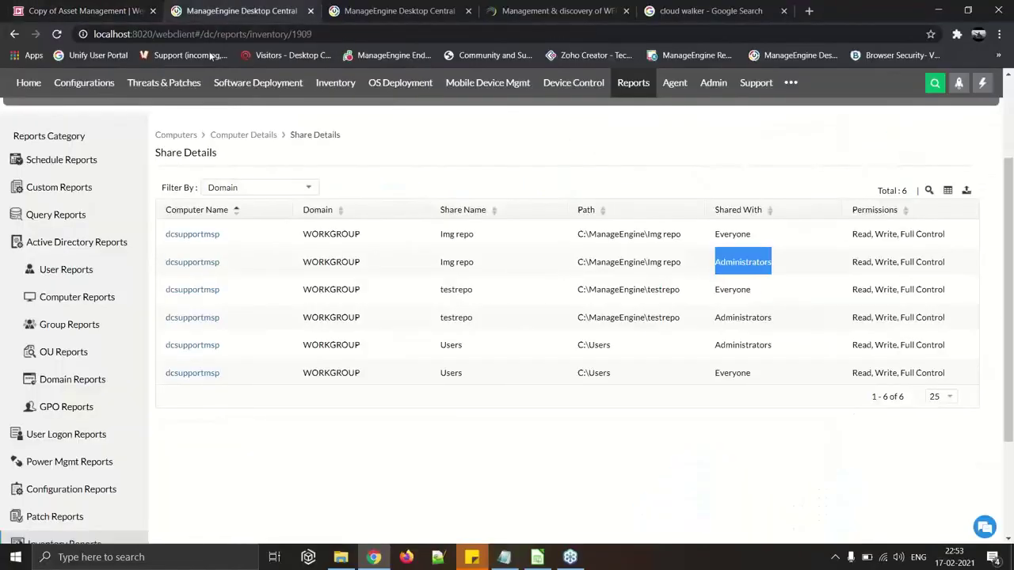
{"action": "left_click", "coordinate": [335, 82]}
{"action": "mouse_move", "coordinate": [87, 298]}
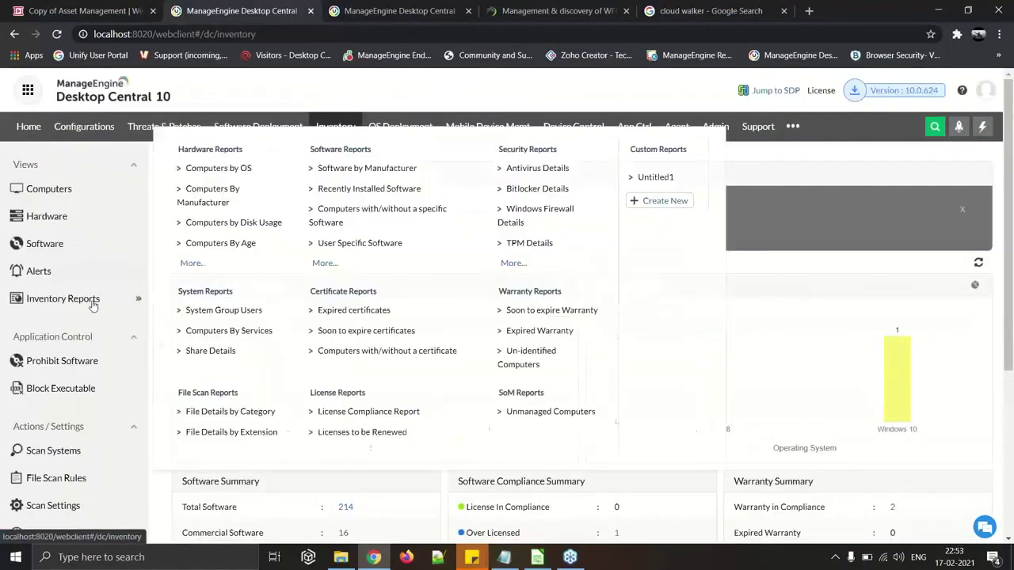
{"action": "left_click", "coordinate": [234, 315]}
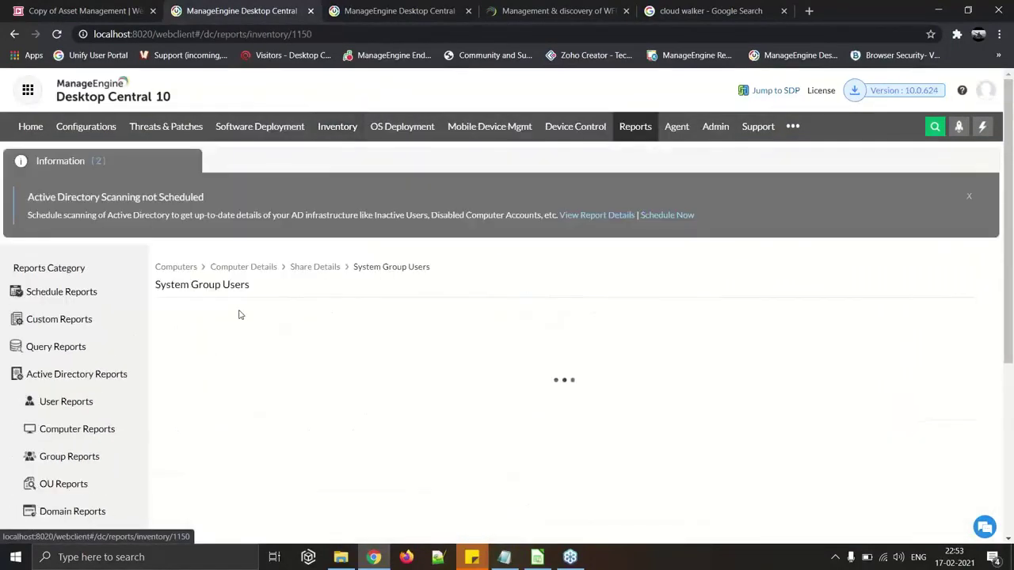
{"action": "scroll", "coordinate": [246, 316], "scroll_direction": "down", "scroll_amount": 1}
{"action": "scroll", "coordinate": [248, 316], "scroll_direction": "down", "scroll_amount": 1}
Set the report's account type filter to Local Accounts and show the group names available for filtering
{"action": "left_click", "coordinate": [443, 163]}
{"action": "left_click", "coordinate": [678, 203]}
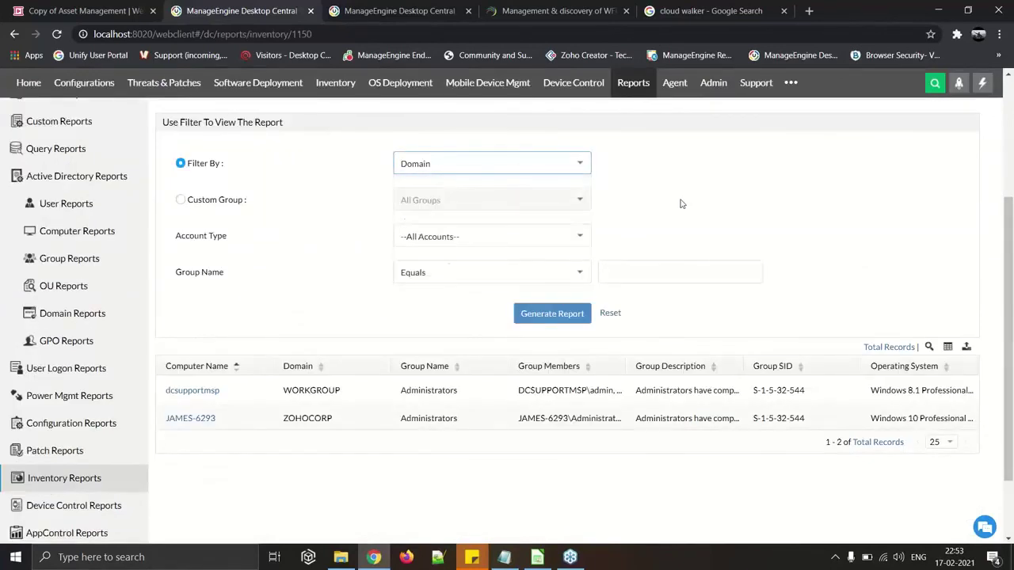
{"action": "left_click", "coordinate": [569, 246]}
{"action": "left_click", "coordinate": [430, 274]}
{"action": "left_click", "coordinate": [656, 272]}
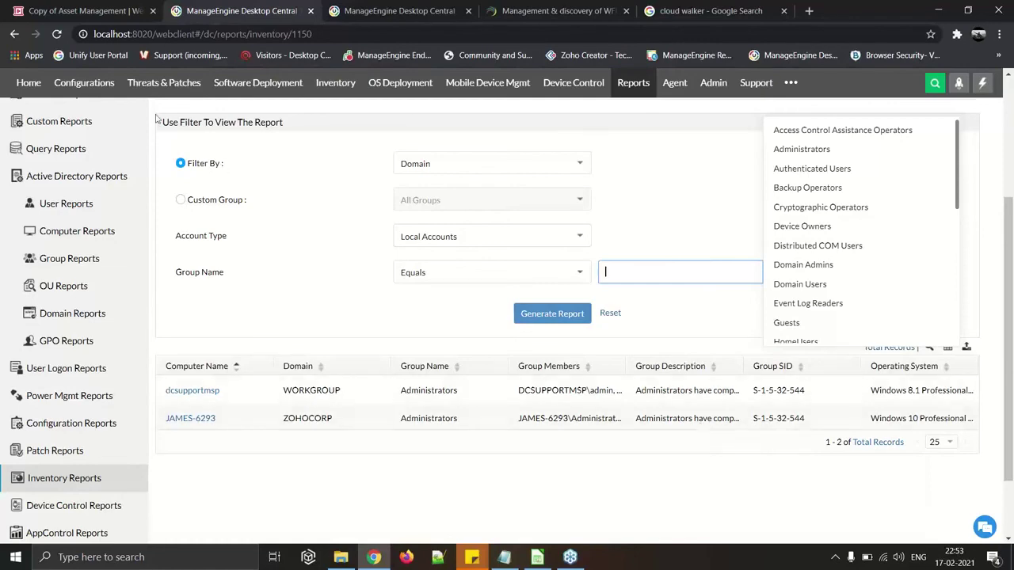
Start a new Windows User Management configuration for computers
{"action": "left_click", "coordinate": [101, 89]}
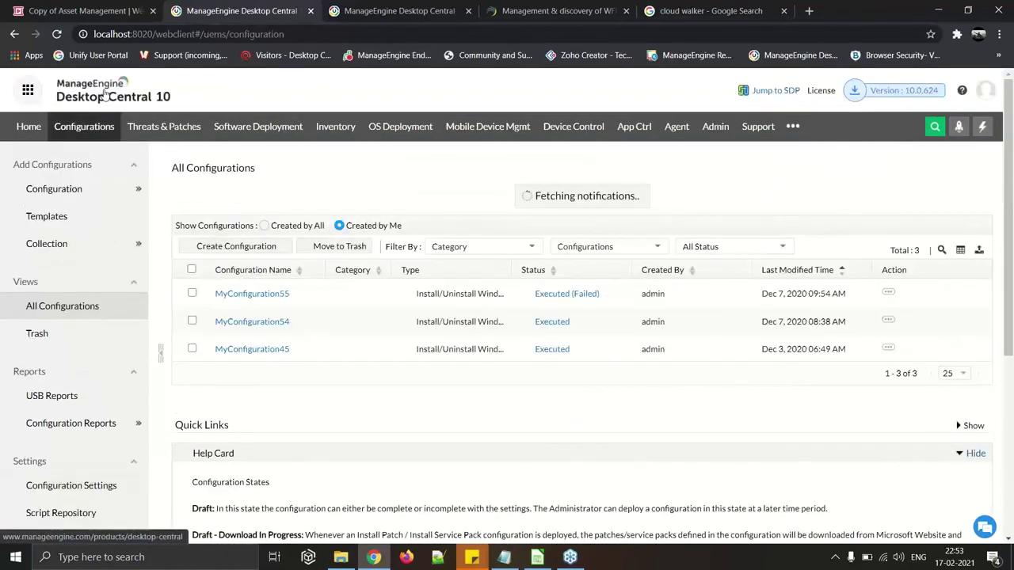
{"action": "mouse_move", "coordinate": [87, 192]}
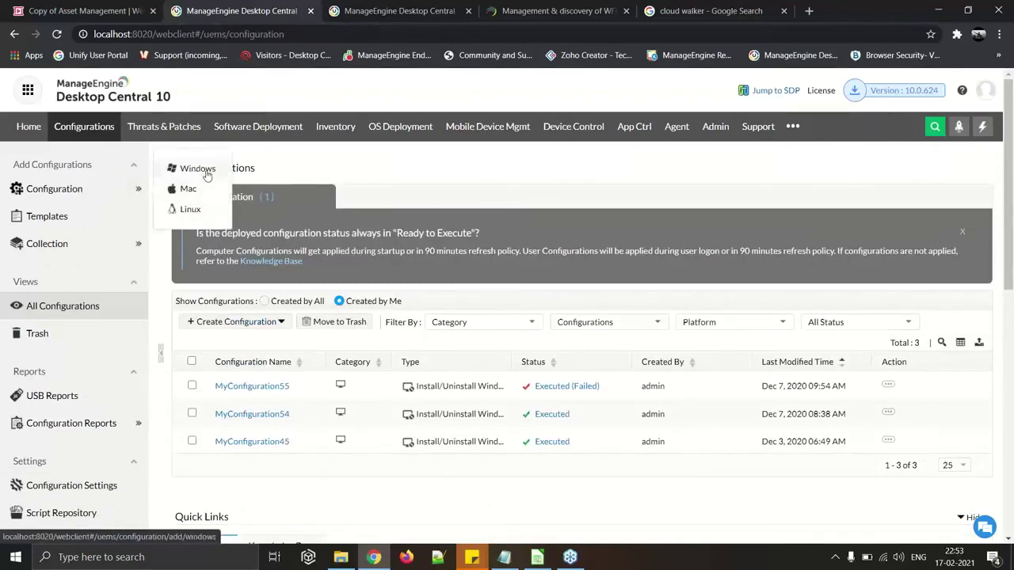
{"action": "left_click", "coordinate": [206, 174]}
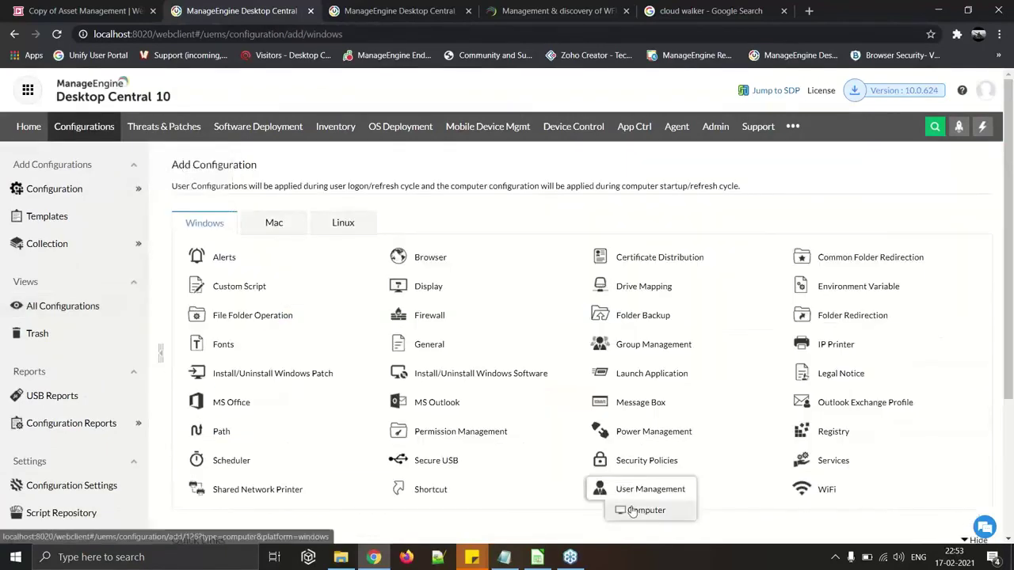
{"action": "left_click", "coordinate": [632, 511]}
Look at the Remove User action, choose Modify User instead and highlight the Add Member value in the user profile settings
{"action": "scroll", "coordinate": [595, 190], "scroll_direction": "down", "scroll_amount": 2}
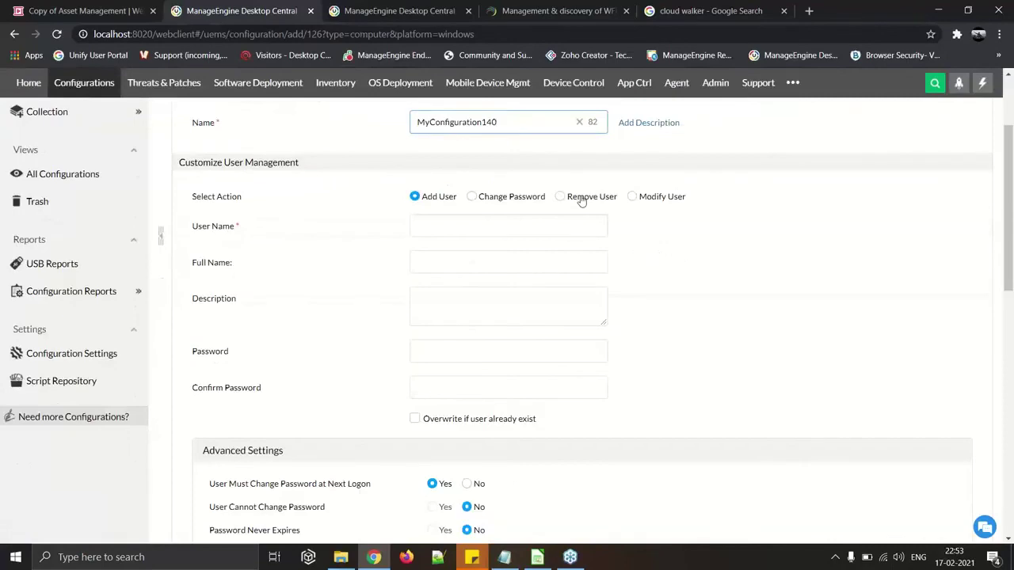
{"action": "left_click", "coordinate": [582, 198]}
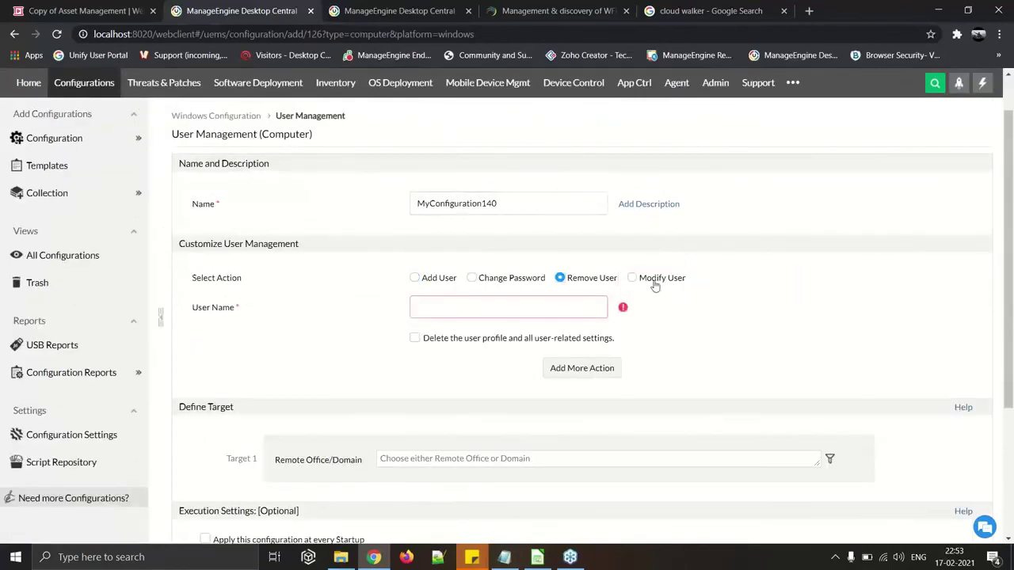
{"action": "left_click", "coordinate": [654, 283]}
{"action": "scroll", "coordinate": [658, 323], "scroll_direction": "down", "scroll_amount": 5}
{"action": "left_click_drag", "start_coordinate": [458, 332], "coordinate": [413, 338]}
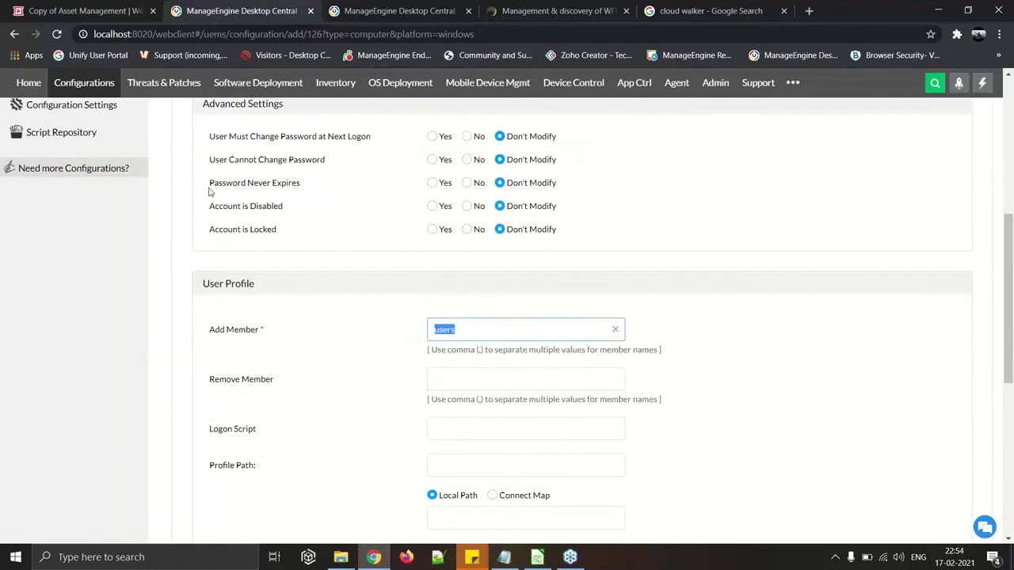
Switch back to the Zoho Show presentation, resume the slideshow at Scenario 5 and advance to the Scenario 6 slide
{"action": "left_click", "coordinate": [84, 9]}
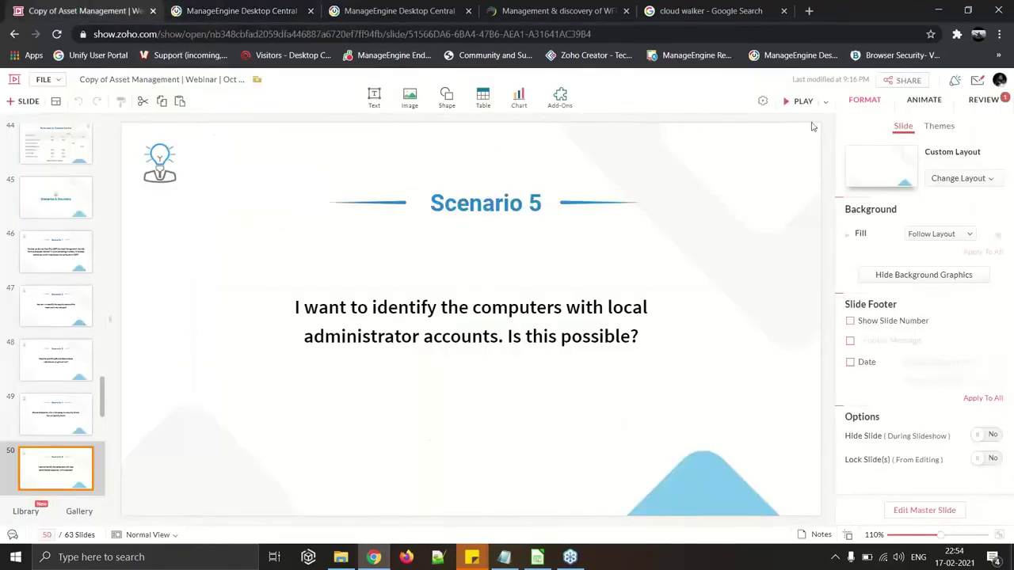
{"action": "left_click", "coordinate": [806, 109]}
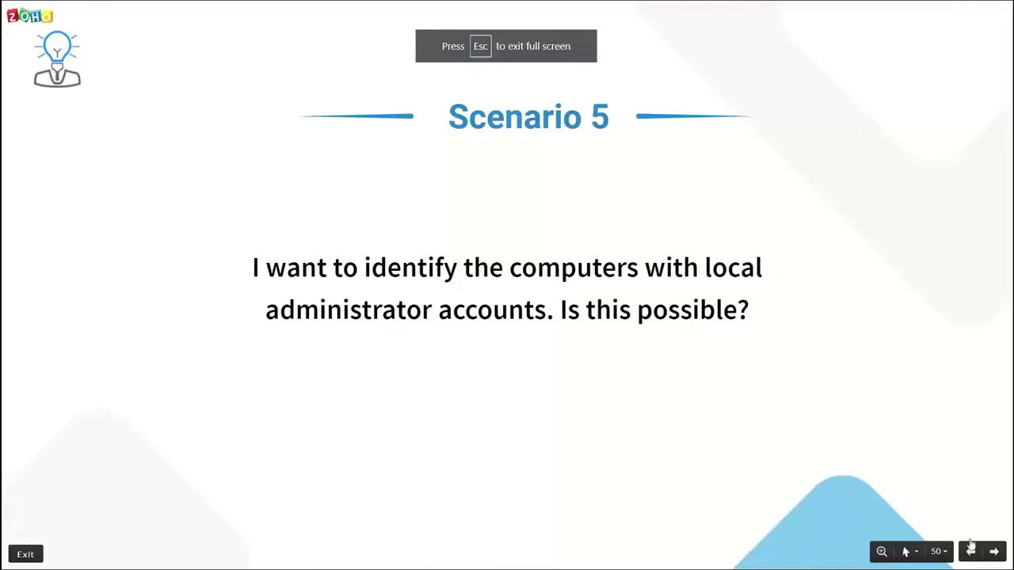
{"action": "left_click", "coordinate": [996, 555]}
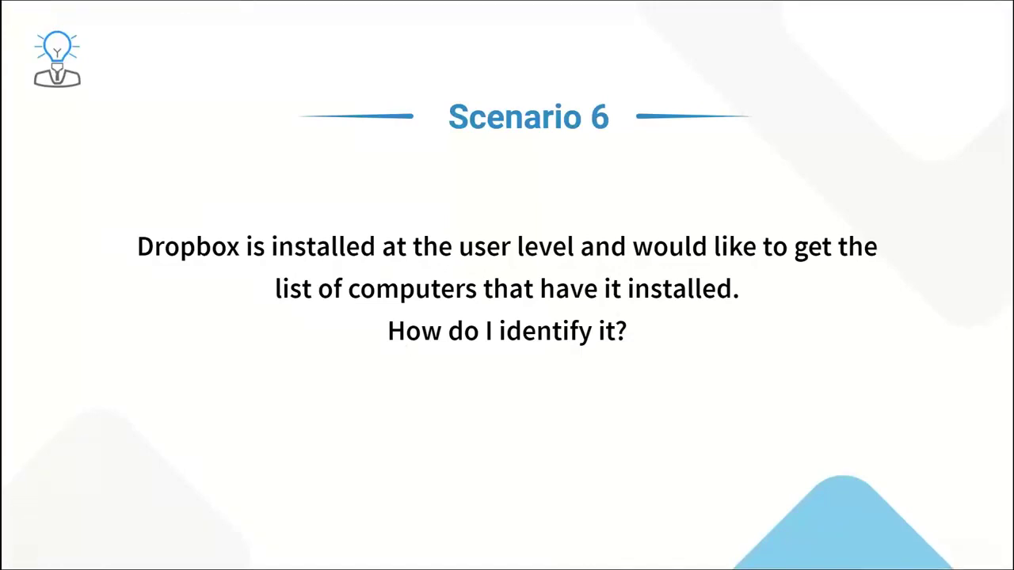
Leave the slideshow, switch to Desktop Central, show the User Specific Software inventory report and return to the inventory overview
{"action": "key", "text": "Escape"}
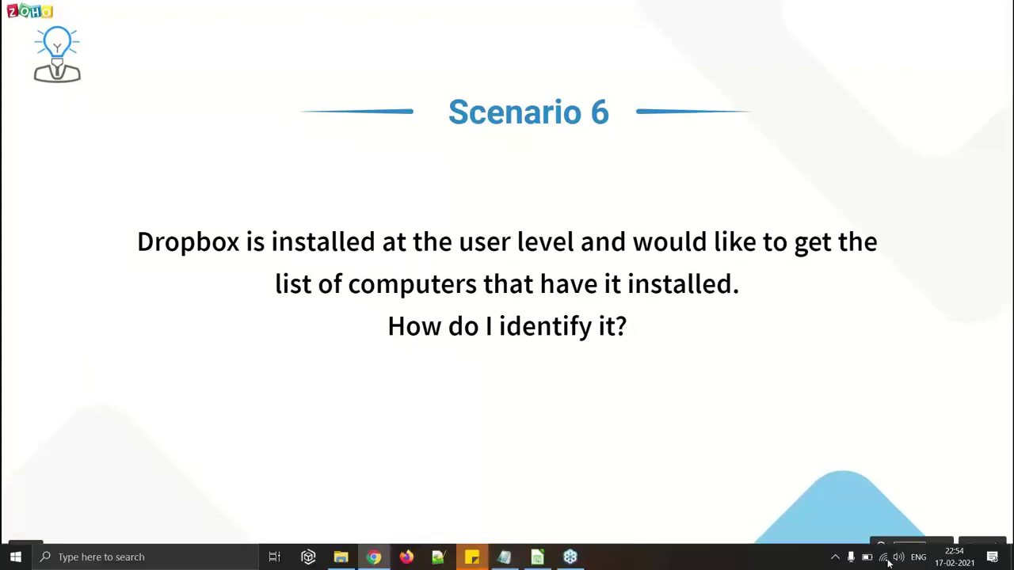
{"action": "left_click", "coordinate": [257, 12]}
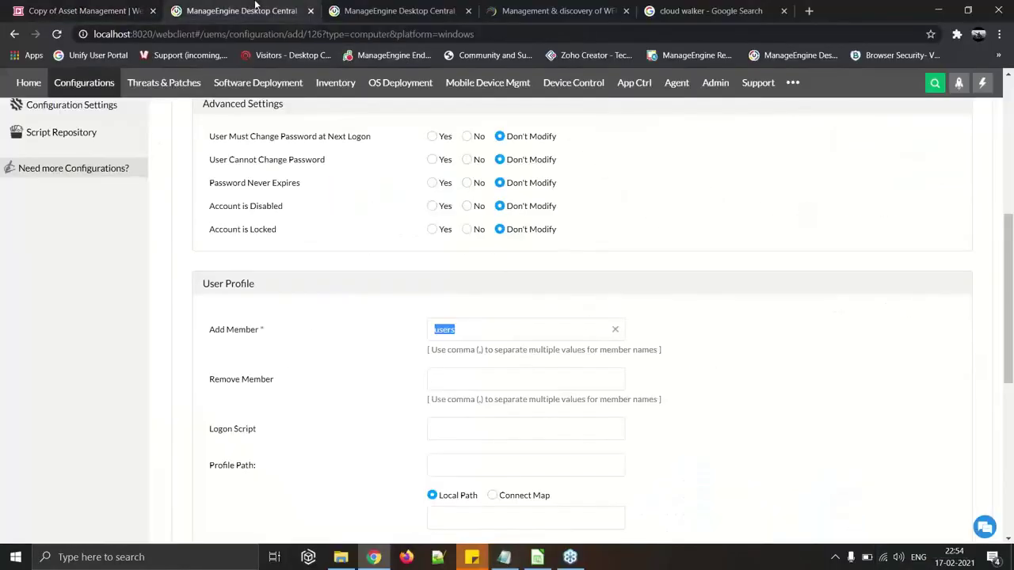
{"action": "scroll", "coordinate": [333, 118], "scroll_direction": "up", "scroll_amount": 4}
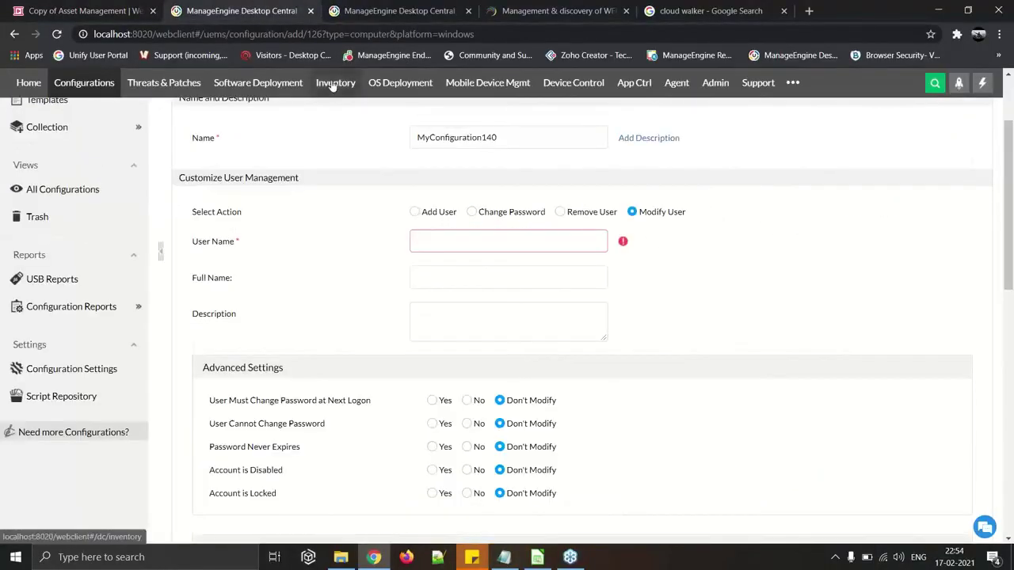
{"action": "left_click", "coordinate": [334, 83]}
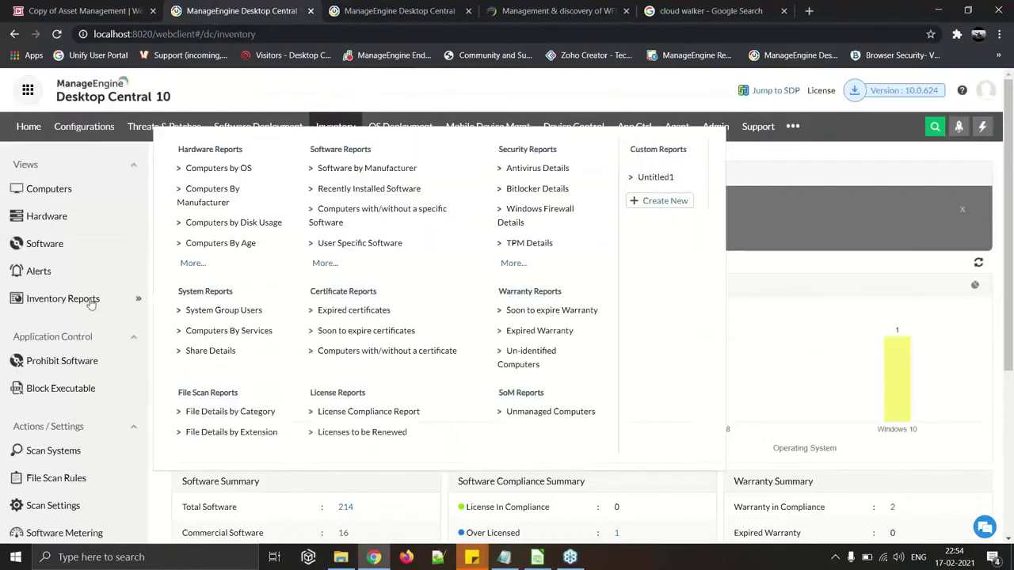
{"action": "left_click", "coordinate": [347, 247]}
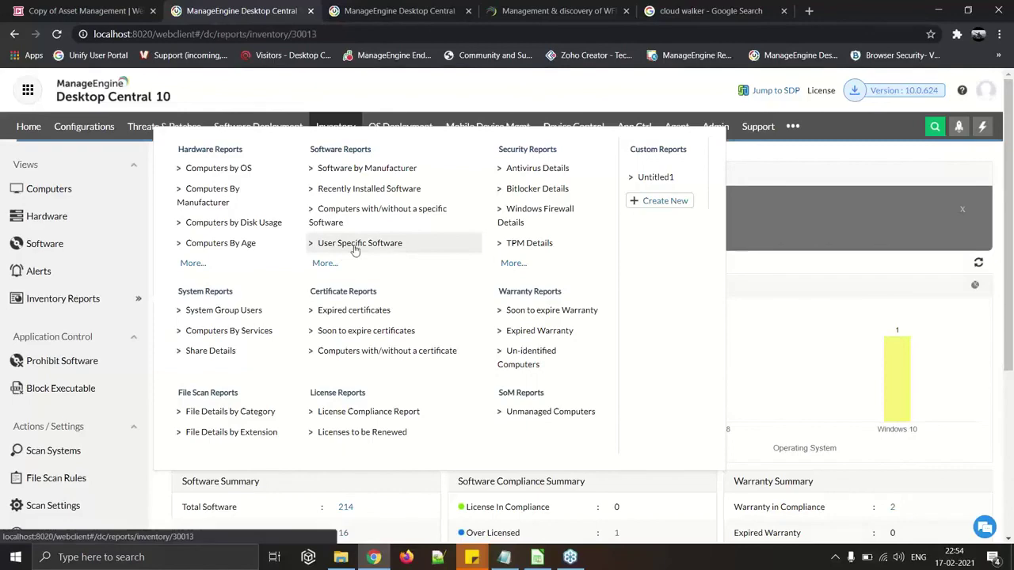
{"action": "scroll", "coordinate": [370, 307], "scroll_direction": "down", "scroll_amount": 2}
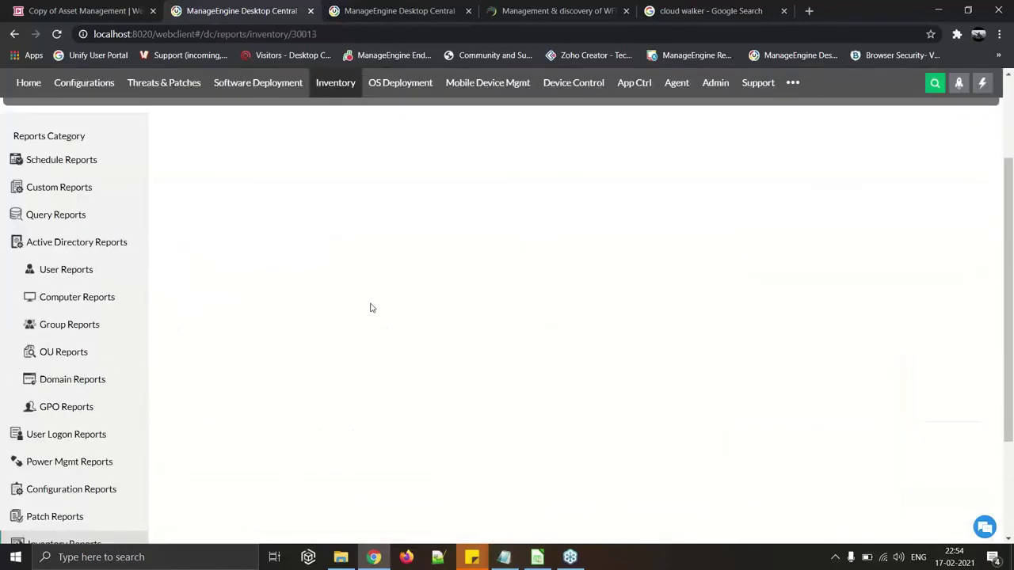
{"action": "scroll", "coordinate": [370, 307], "scroll_direction": "up", "scroll_amount": 2}
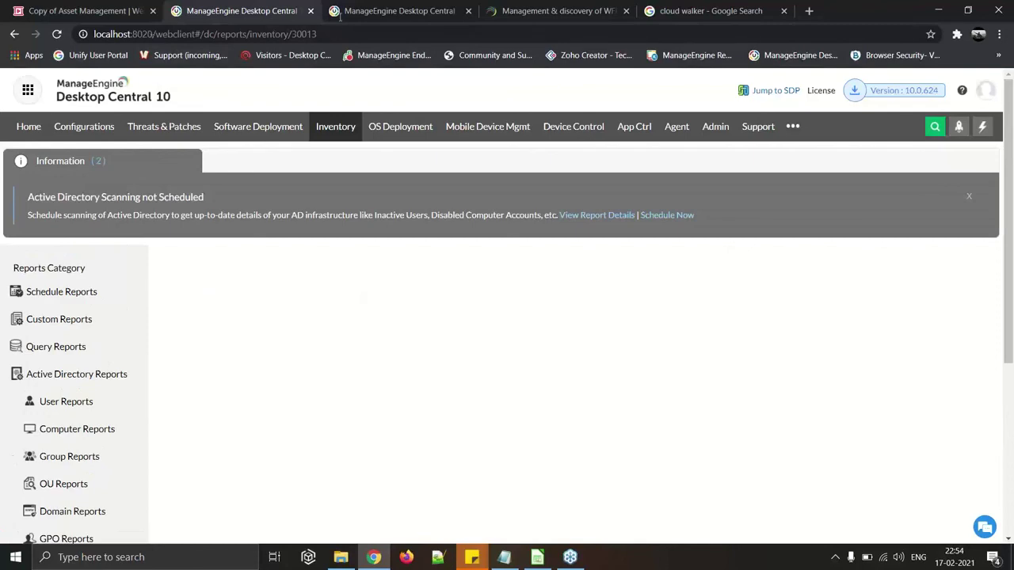
{"action": "left_click", "coordinate": [338, 129]}
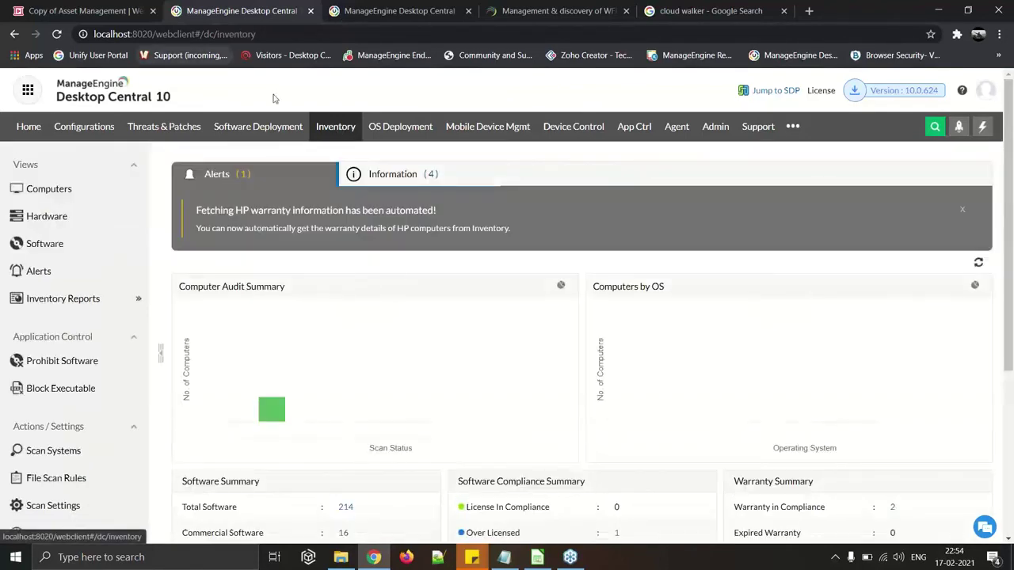
Switch back to the Zoho Show presentation, resume the slideshow at Scenario 6 and advance to the Scenario 7 slide
{"action": "left_click", "coordinate": [83, 10]}
{"action": "left_click", "coordinate": [798, 99]}
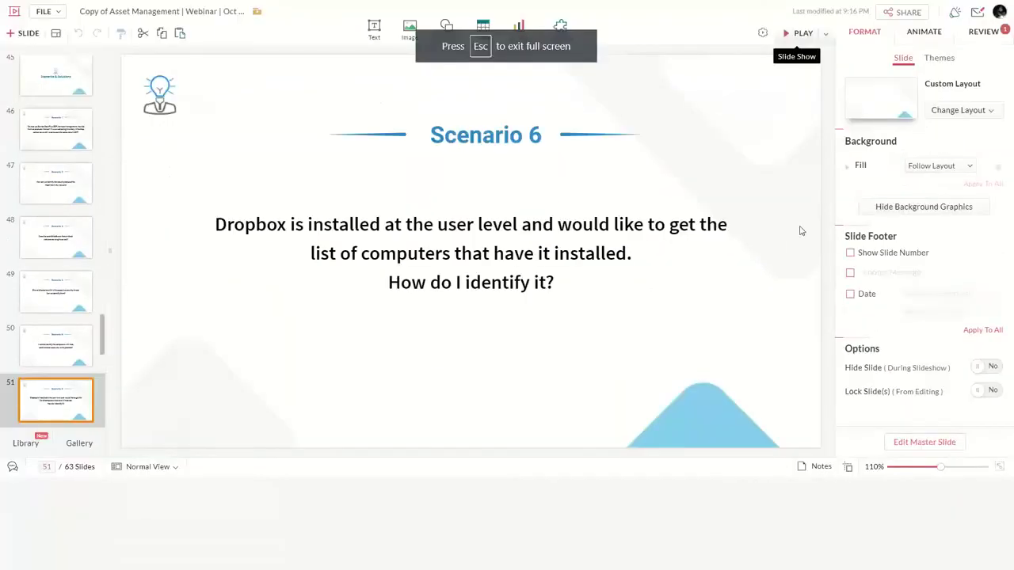
{"action": "left_click", "coordinate": [997, 552]}
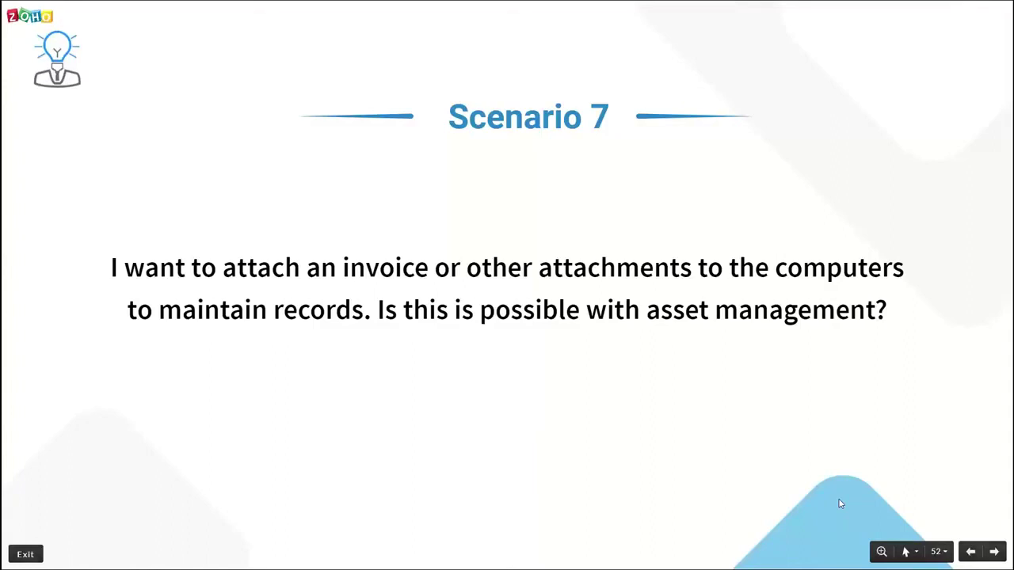
{"action": "left_click", "coordinate": [19, 555]}
{"action": "left_click", "coordinate": [210, 9]}
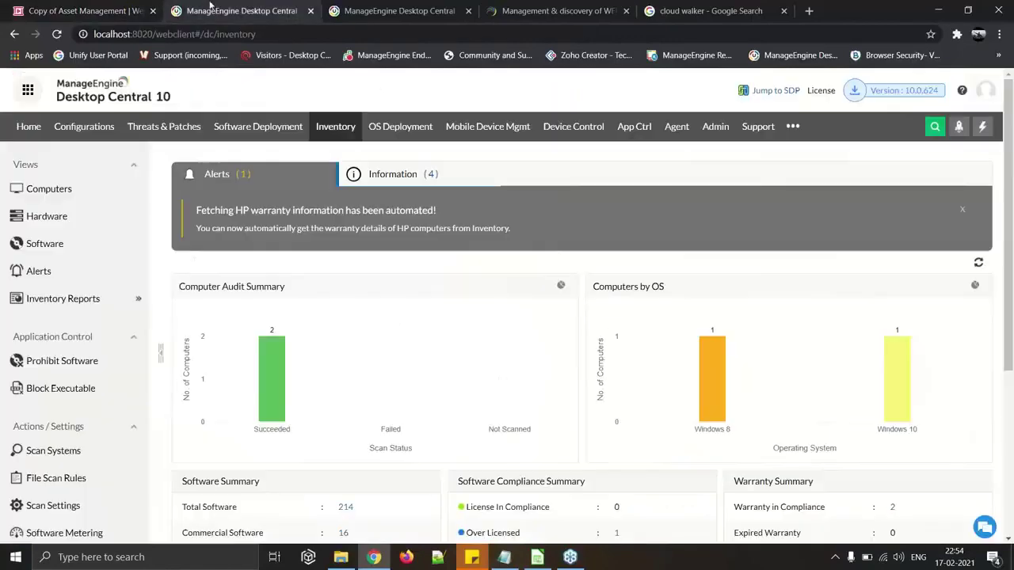
{"action": "left_click", "coordinate": [50, 190]}
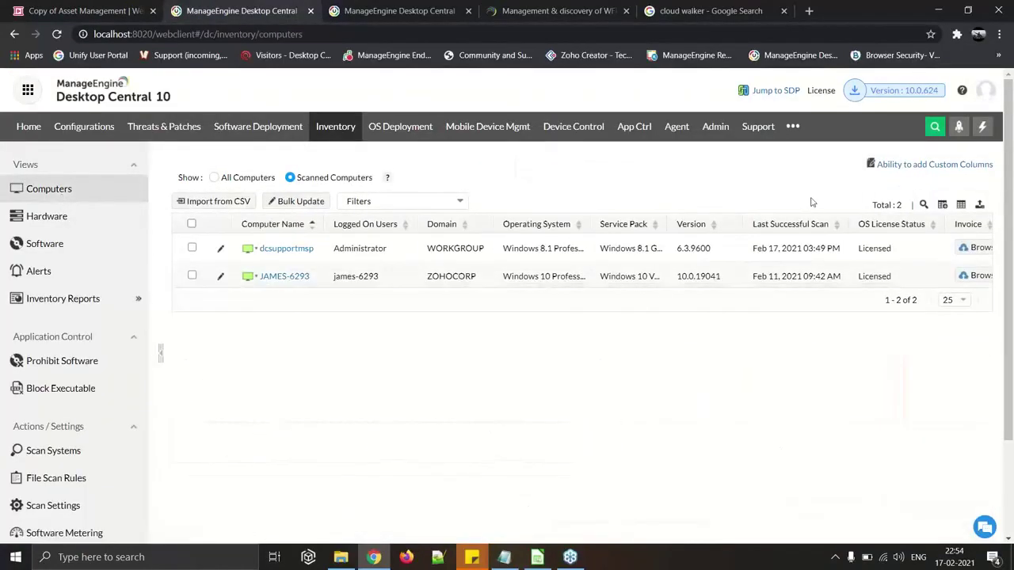
{"action": "left_click", "coordinate": [943, 206]}
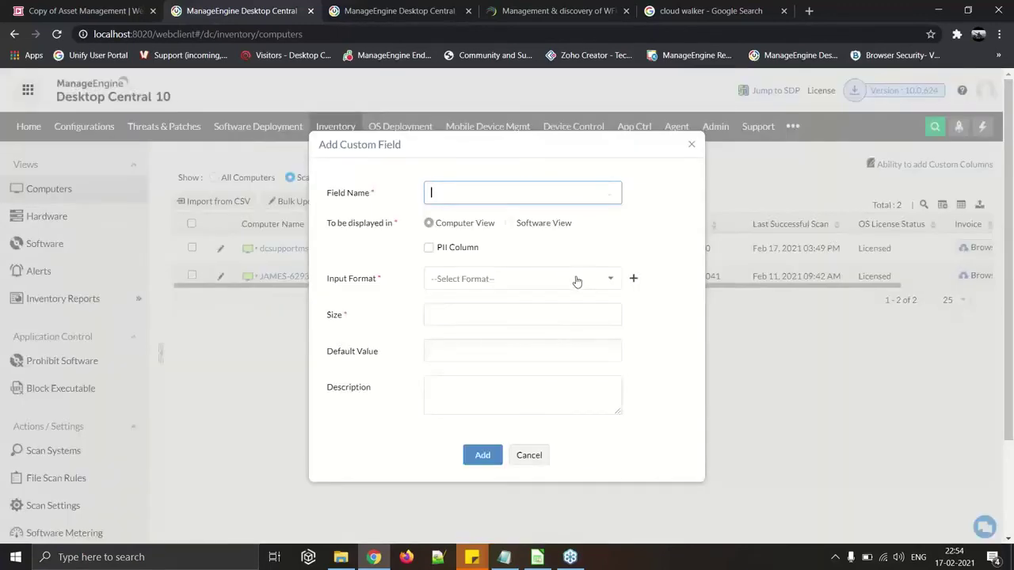
{"action": "left_click", "coordinate": [577, 281]}
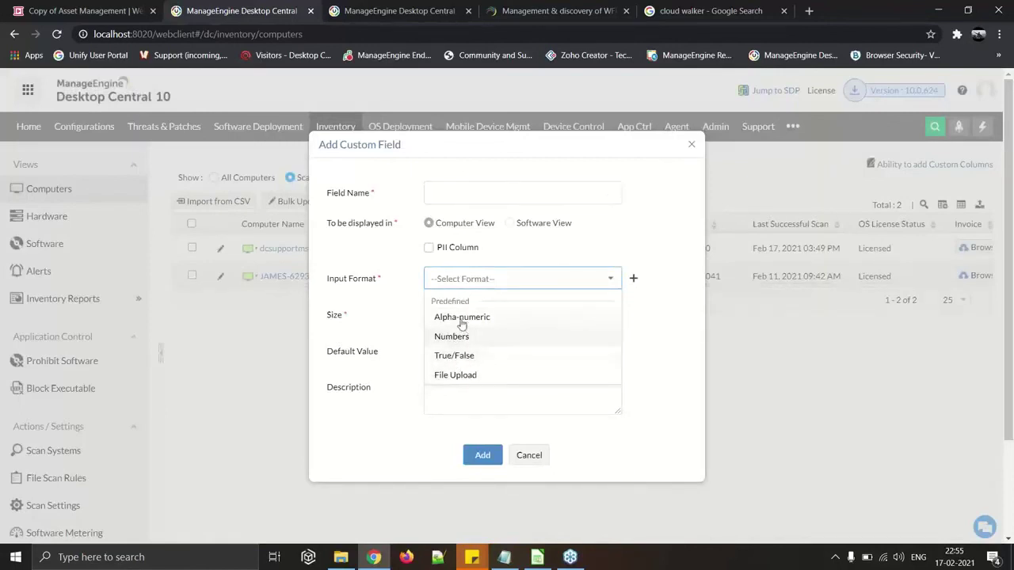
{"action": "left_click", "coordinate": [455, 376]}
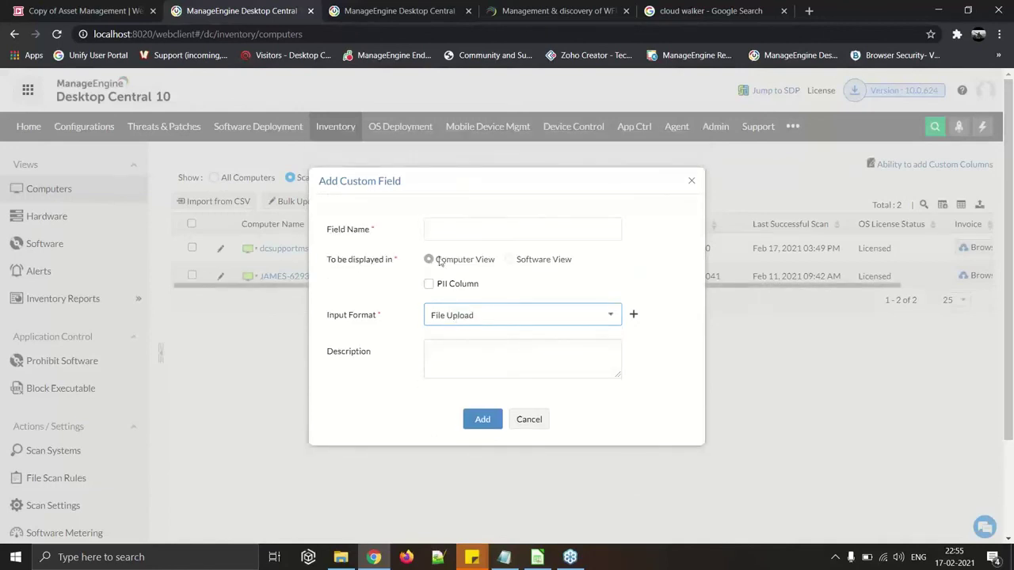
{"action": "left_click", "coordinate": [529, 420]}
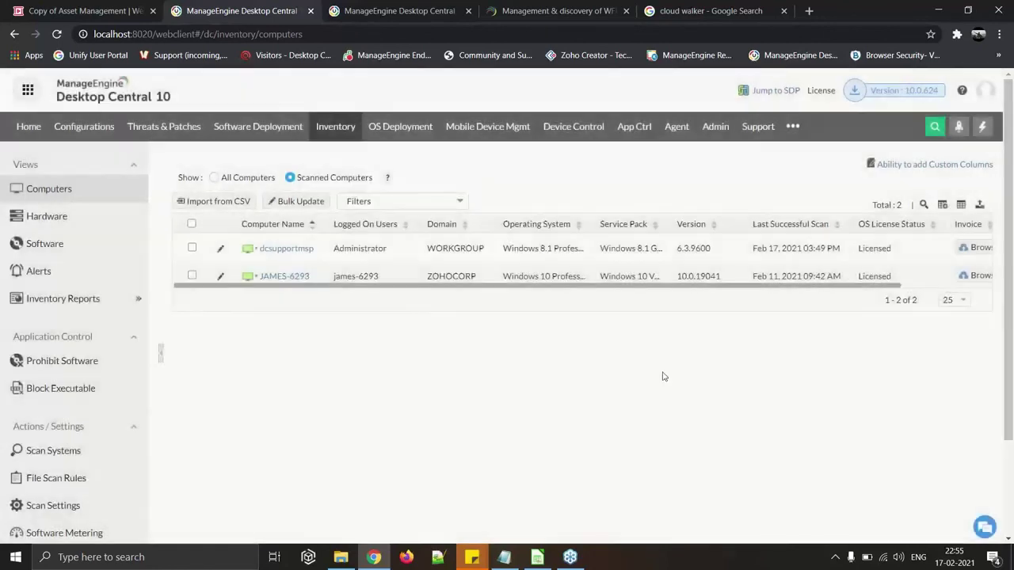
Show the file chooser for attaching an invoice to the dcsupportmsp computer and close it without selecting a file
{"action": "scroll", "coordinate": [925, 285], "scroll_direction": "right", "scroll_amount": 1}
{"action": "scroll", "coordinate": [924, 282], "scroll_direction": "right", "scroll_amount": 1}
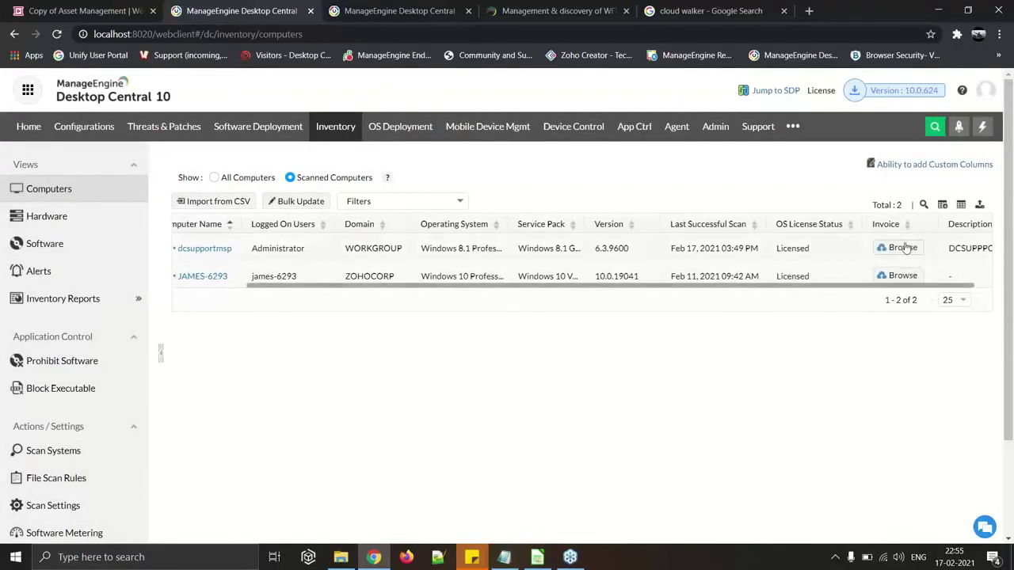
{"action": "left_click", "coordinate": [903, 248]}
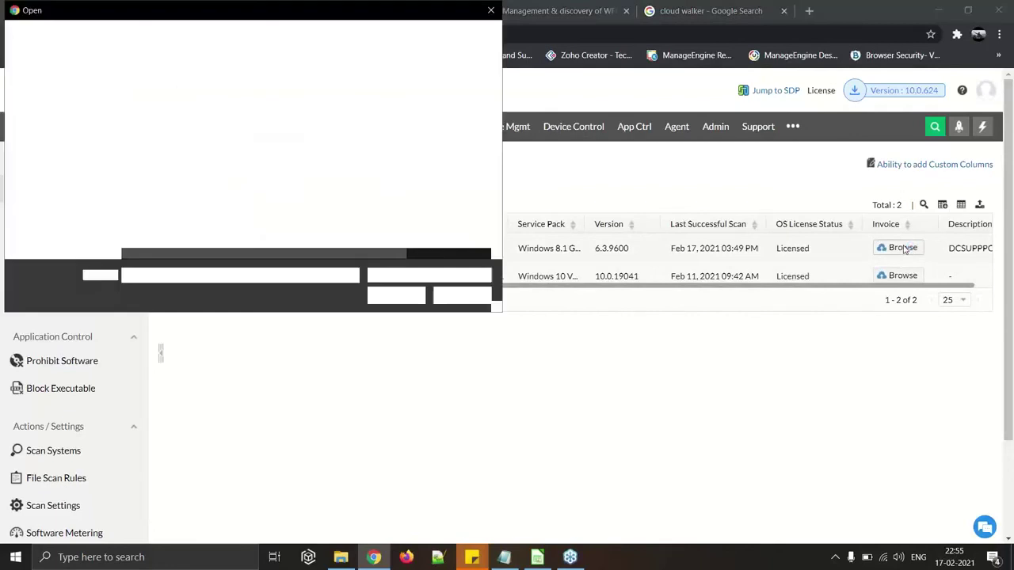
{"action": "left_click", "coordinate": [491, 11]}
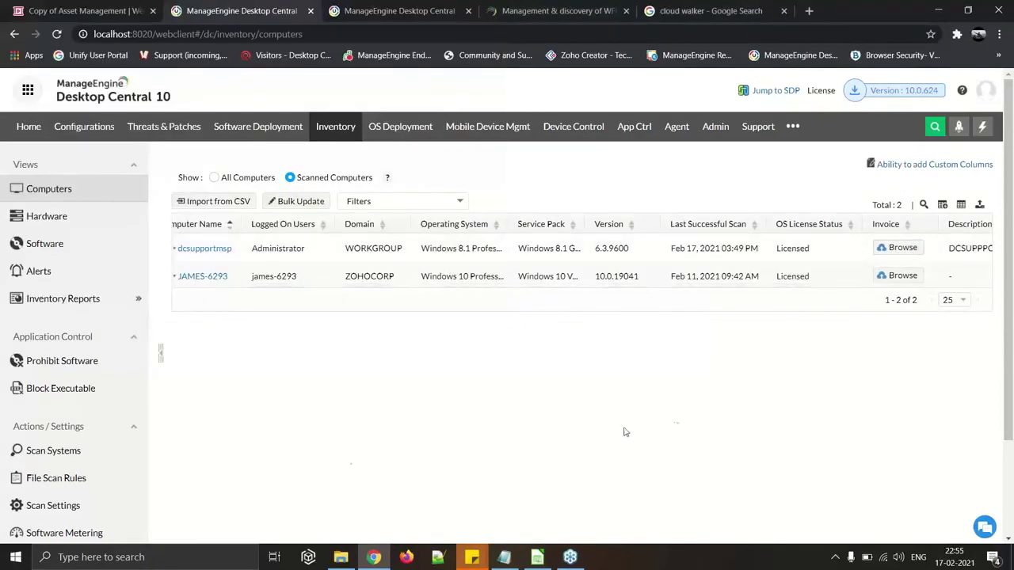
Switch back to the Zoho Show presentation, resume the slideshow at Scenario 7 and advance to the Question 1 slide
{"action": "left_click", "coordinate": [129, 6]}
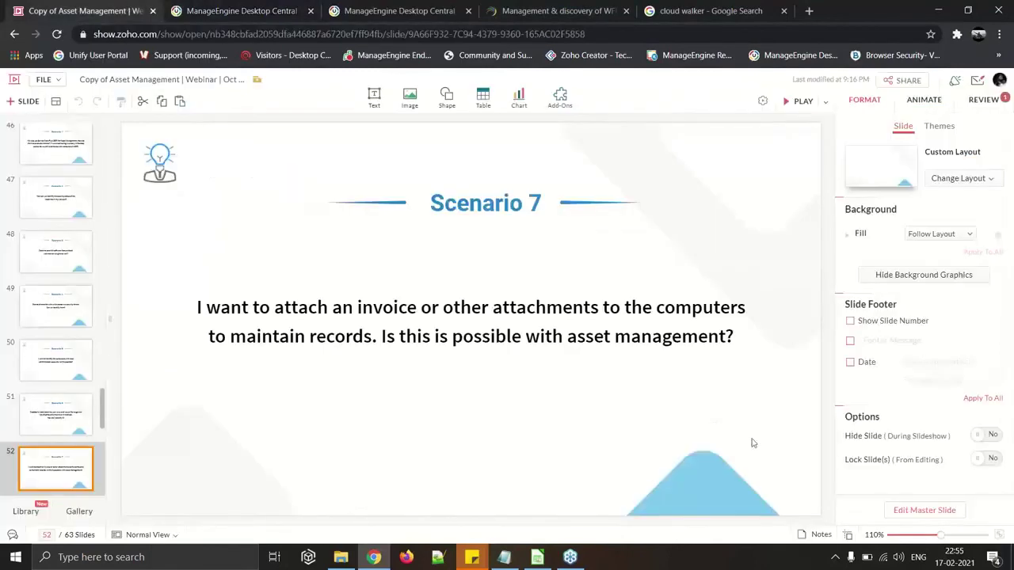
{"action": "left_click", "coordinate": [801, 101]}
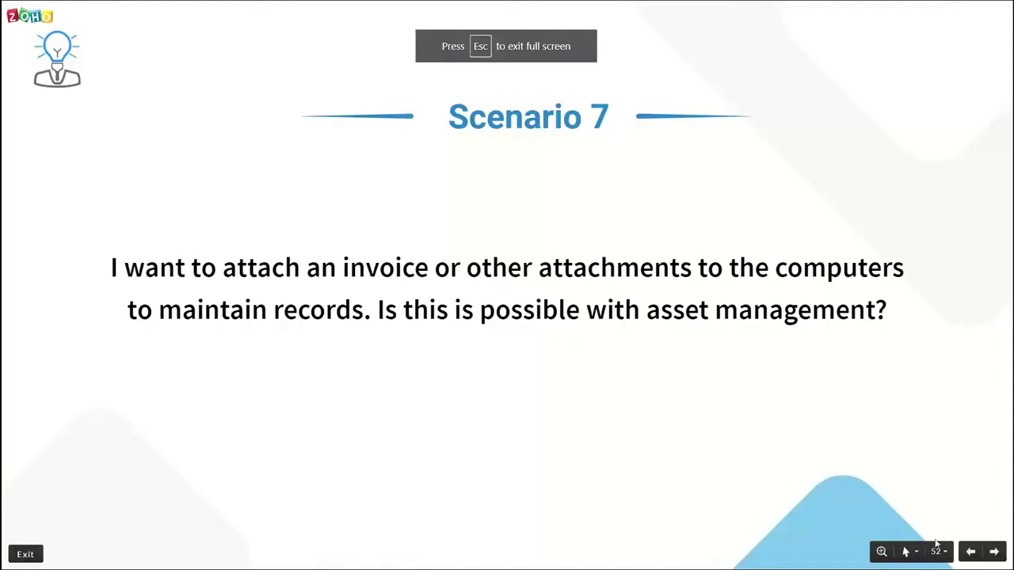
{"action": "left_click", "coordinate": [992, 557]}
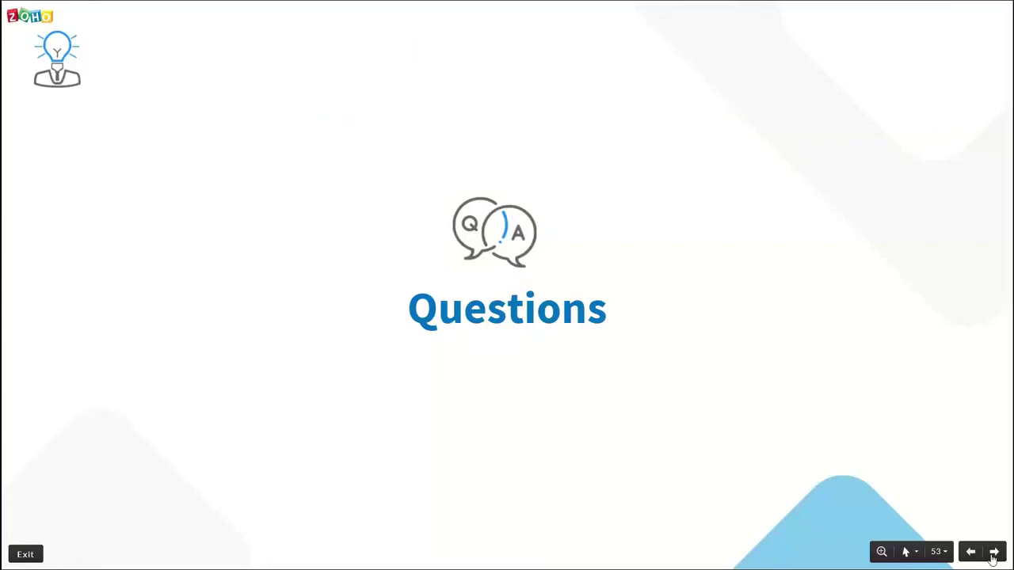
{"action": "left_click", "coordinate": [992, 557]}
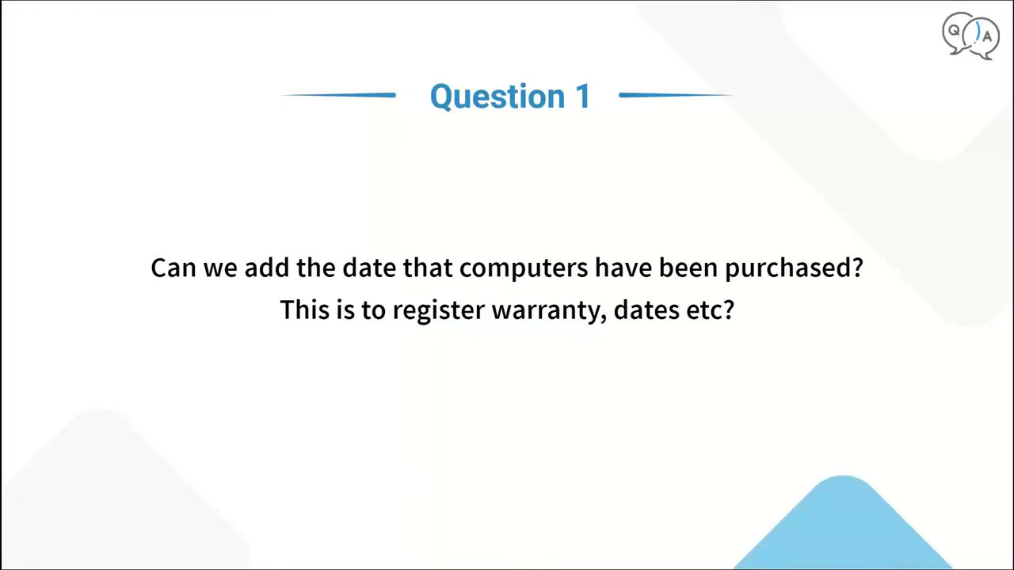
Switch to Desktop Central and examine the inventory summary of the Windows 10 computer, highlighting details further down the page
{"action": "key", "text": "Escape"}
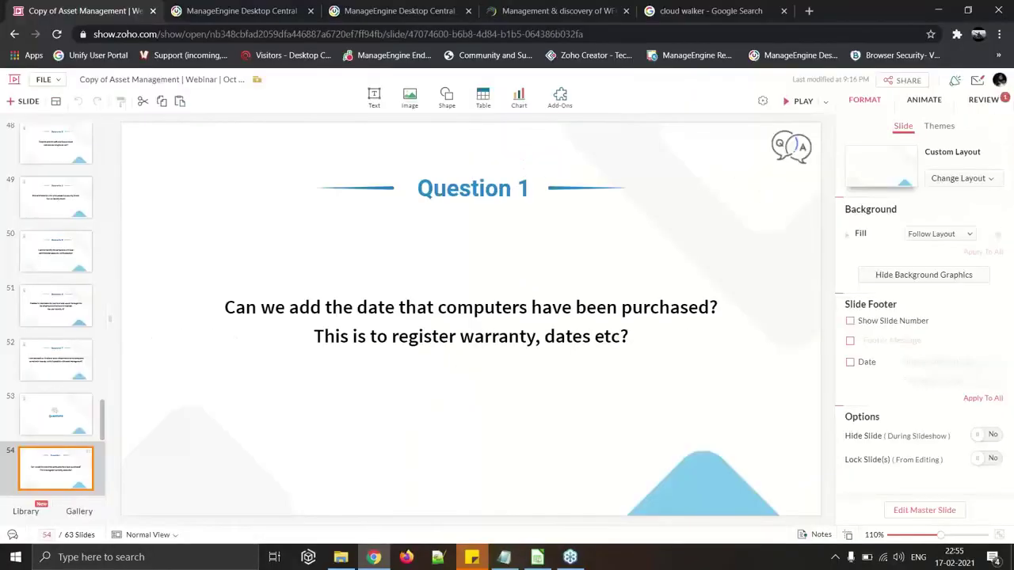
{"action": "left_click", "coordinate": [179, 8]}
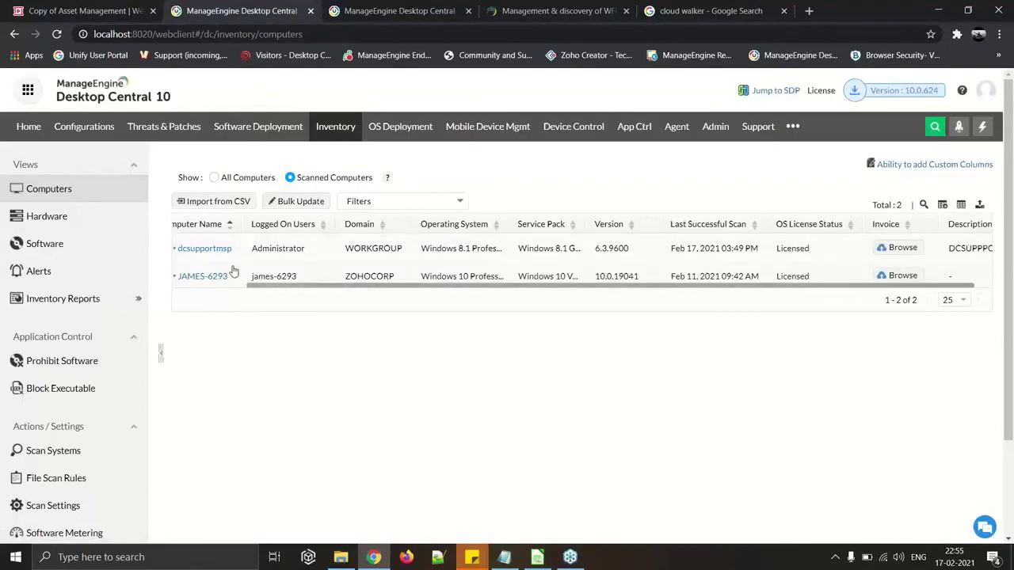
{"action": "left_click", "coordinate": [203, 276]}
{"action": "scroll", "coordinate": [364, 447], "scroll_direction": "down", "scroll_amount": 2}
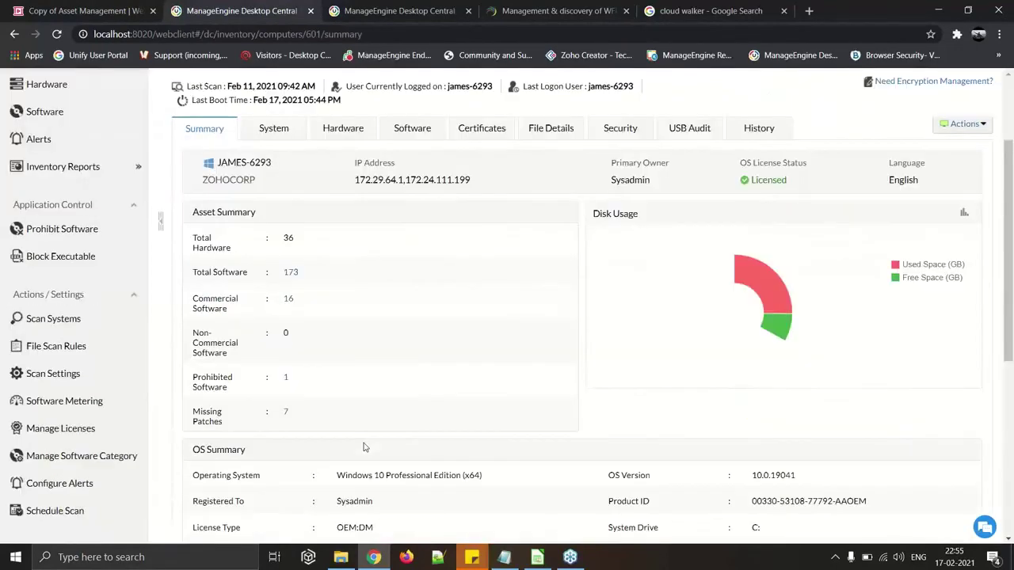
{"action": "scroll", "coordinate": [363, 447], "scroll_direction": "down", "scroll_amount": 5}
{"action": "left_click_drag", "start_coordinate": [676, 334], "coordinate": [612, 333]}
{"action": "left_click_drag", "start_coordinate": [610, 457], "coordinate": [679, 448]}
{"action": "scroll", "coordinate": [678, 449], "scroll_direction": "up", "scroll_amount": 5}
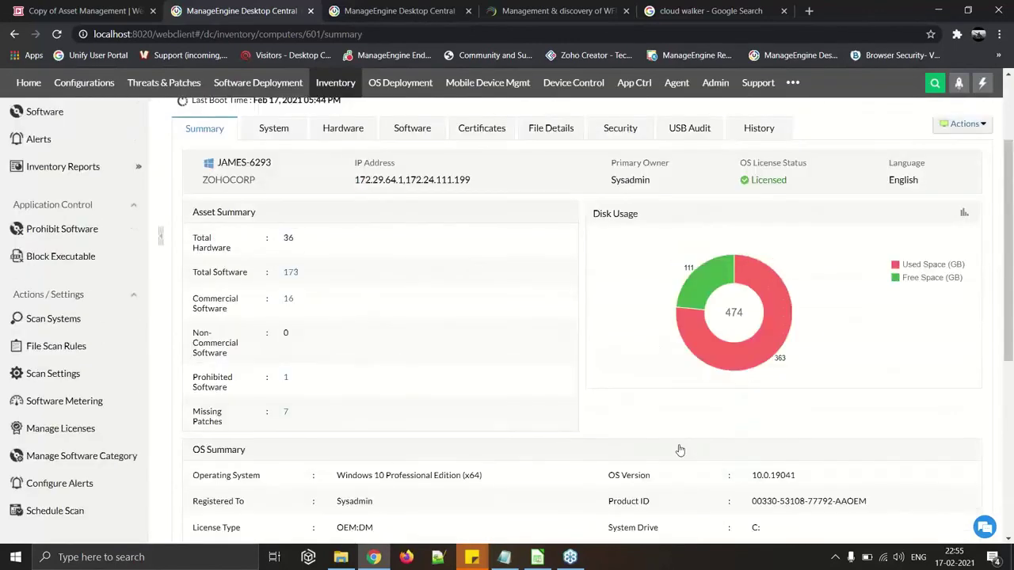
{"action": "scroll", "coordinate": [680, 450], "scroll_direction": "up", "scroll_amount": 2}
Try Bulk Update in the computers list and examine dcsupportmsp's editable details, highlighting the note on manually updated shipping and expiry dates
{"action": "left_click", "coordinate": [80, 190]}
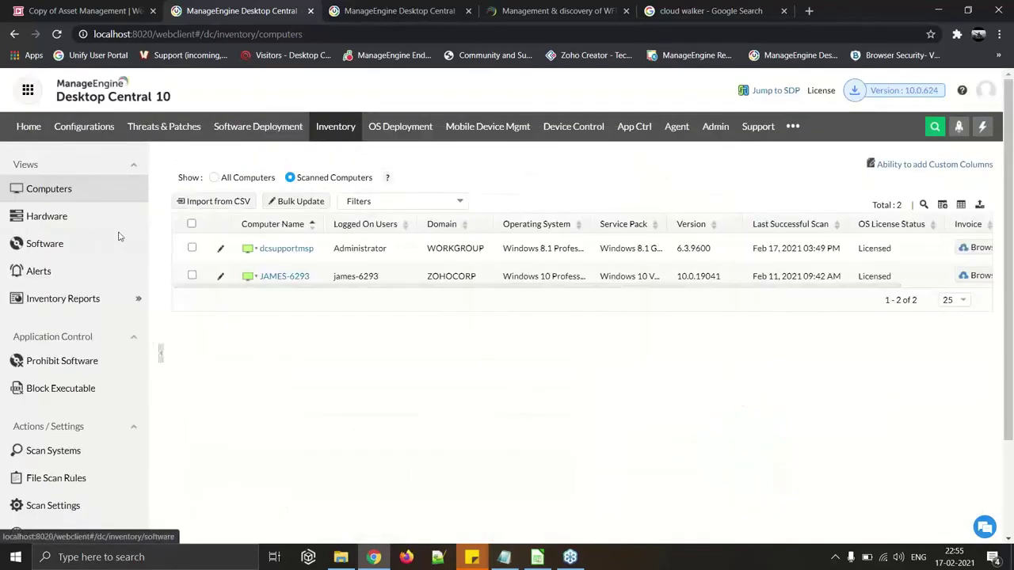
{"action": "left_click", "coordinate": [278, 207]}
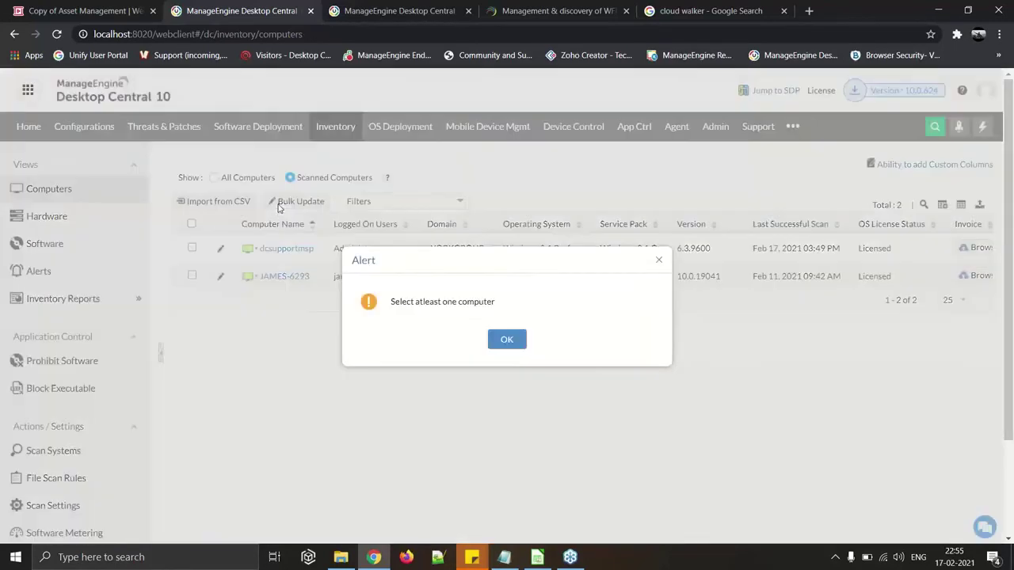
{"action": "left_click", "coordinate": [506, 339]}
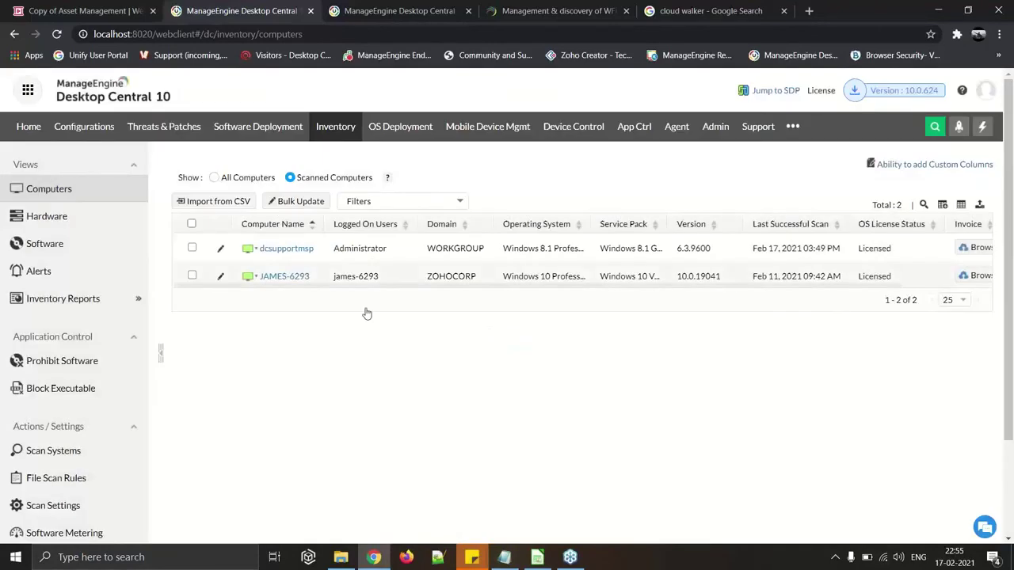
{"action": "left_click", "coordinate": [220, 248]}
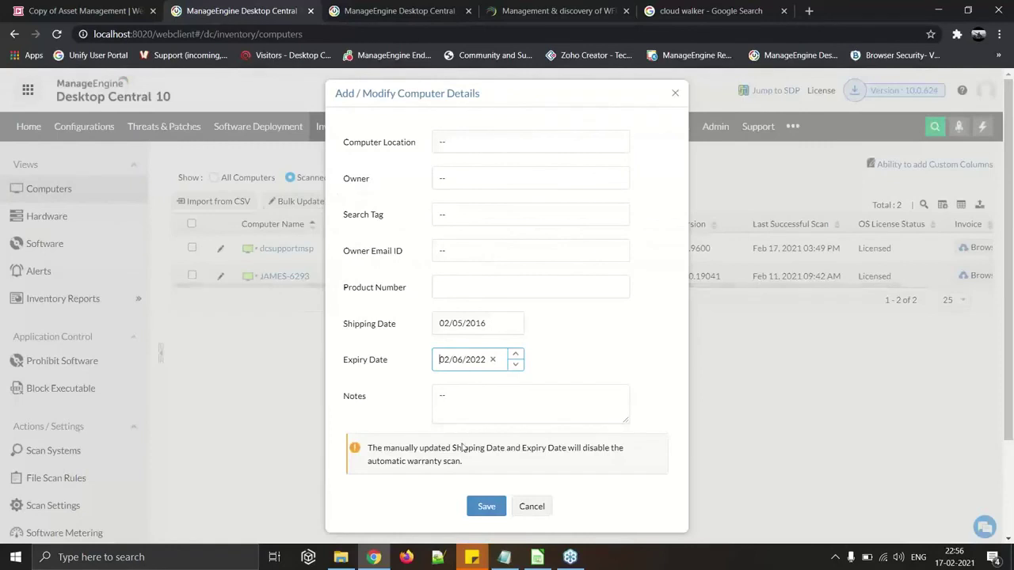
{"action": "left_click_drag", "start_coordinate": [464, 462], "coordinate": [367, 446]}
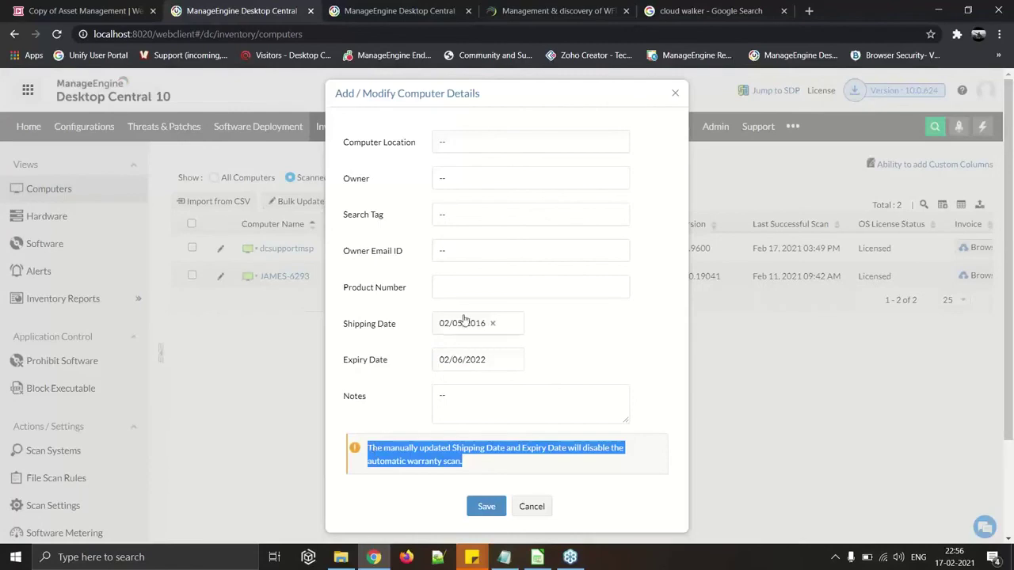
{"action": "left_click", "coordinate": [532, 507]}
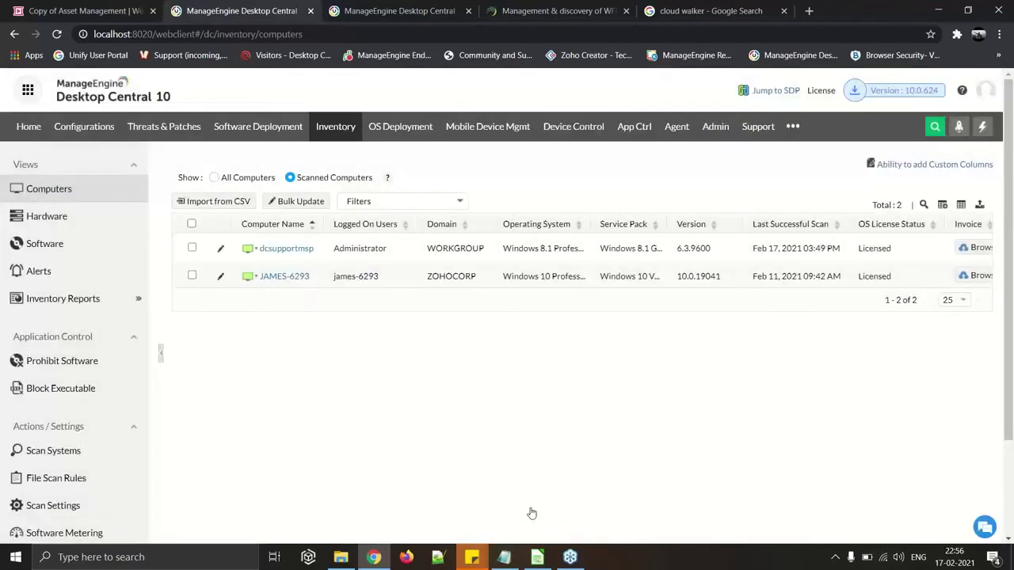
Switch back to the Zoho Show presentation, resume the slideshow at Question 1 and advance to the Question 4 slide
{"action": "key", "text": "ctrl+Page_Up"}
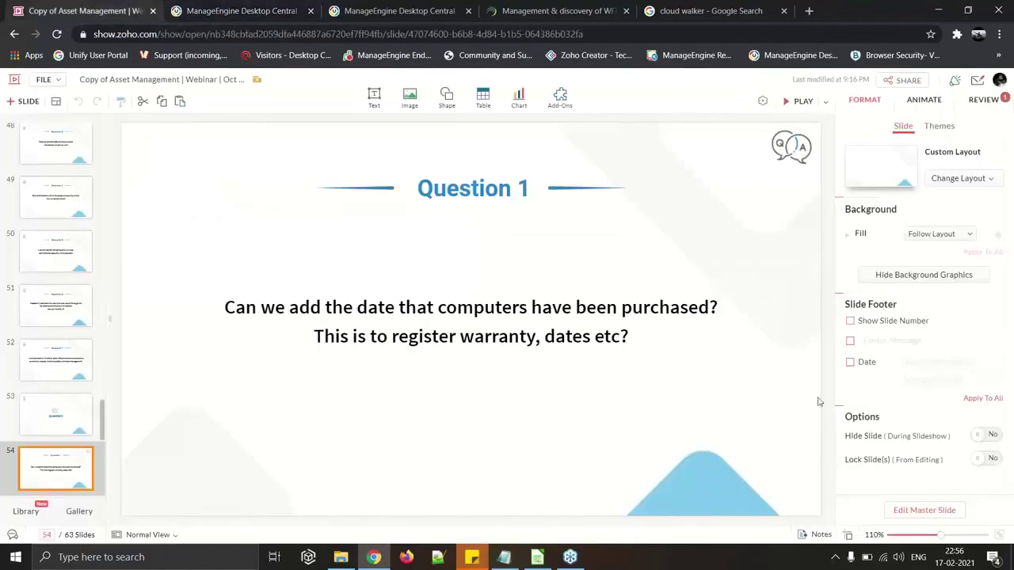
{"action": "left_click", "coordinate": [798, 100]}
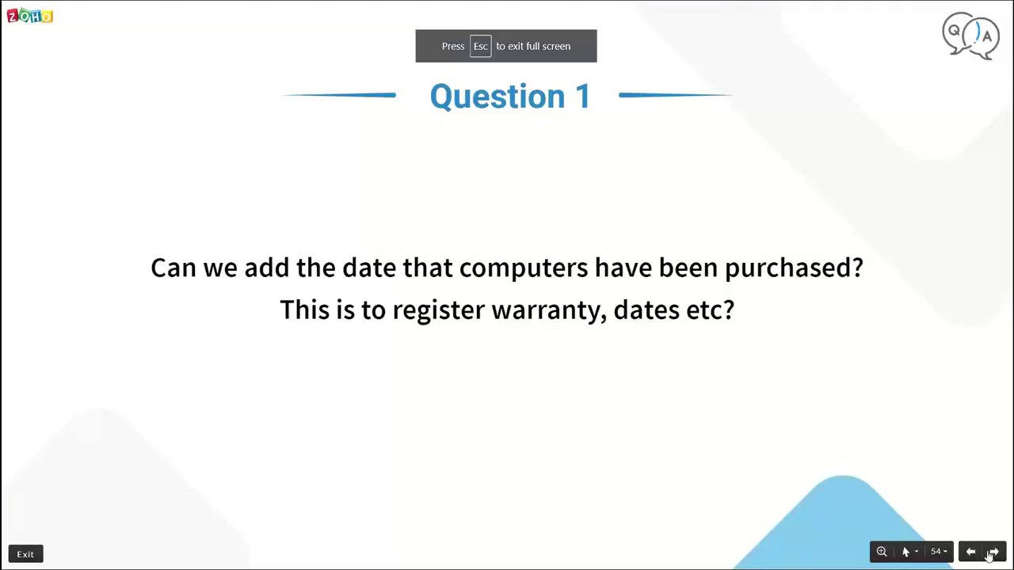
{"action": "left_click", "coordinate": [992, 553]}
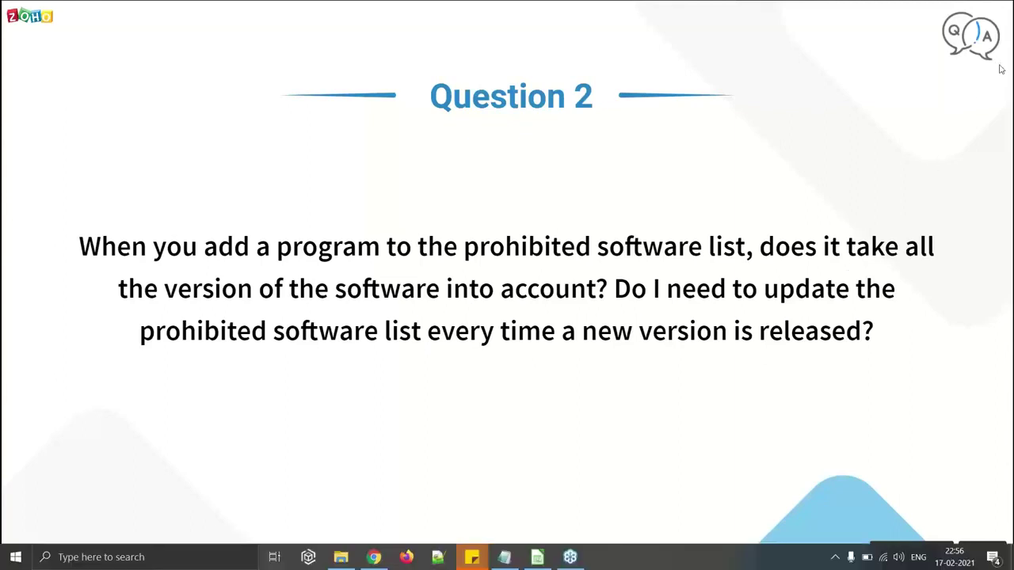
{"action": "left_click", "coordinate": [993, 552]}
{"action": "left_click", "coordinate": [993, 552]}
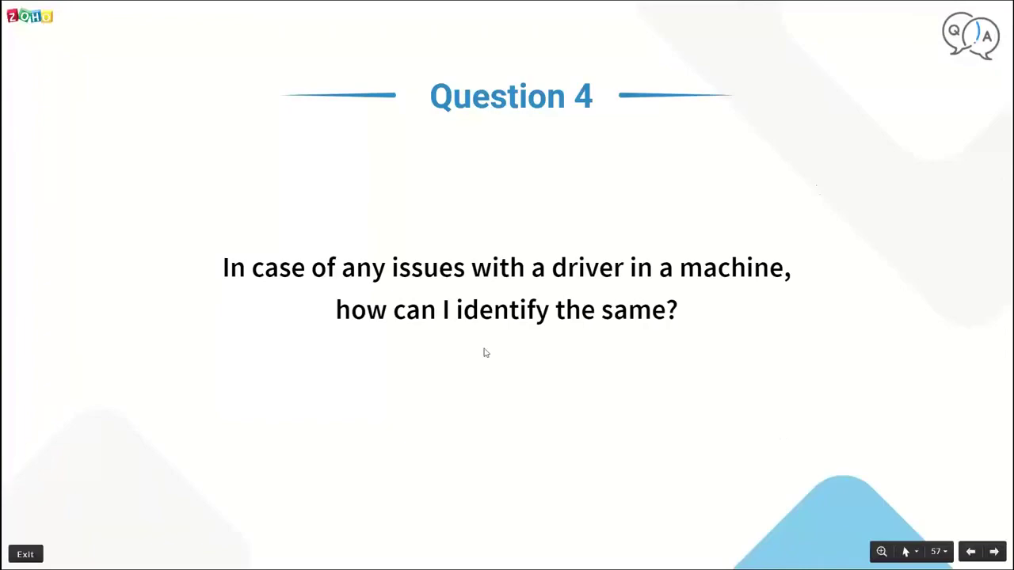
Exit the slideshow, switch to Desktop Central and open the system drivers list of the Windows 10 computer
{"action": "left_click", "coordinate": [26, 558]}
{"action": "key", "text": "ctrl+Tab"}
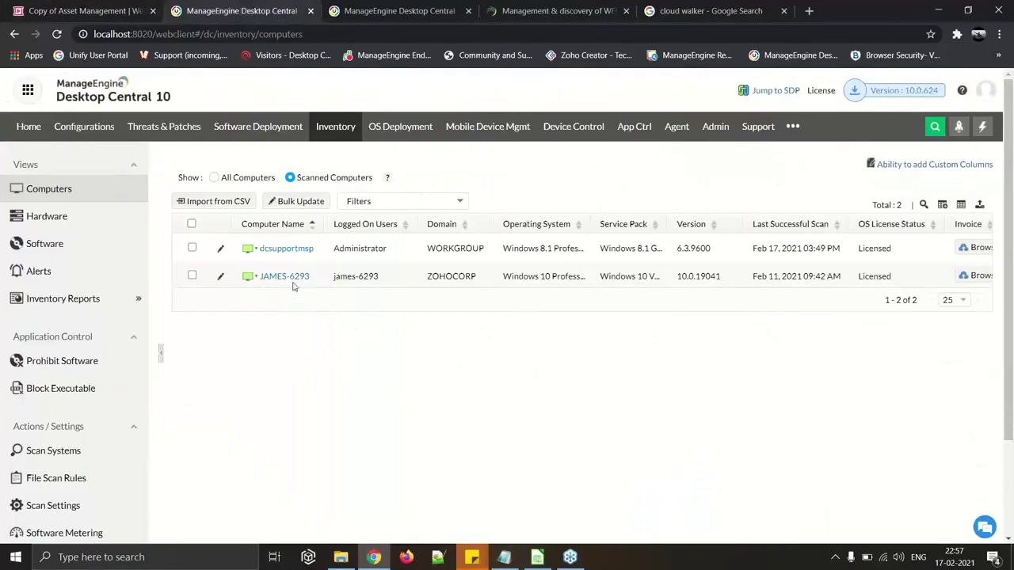
{"action": "left_click", "coordinate": [293, 283]}
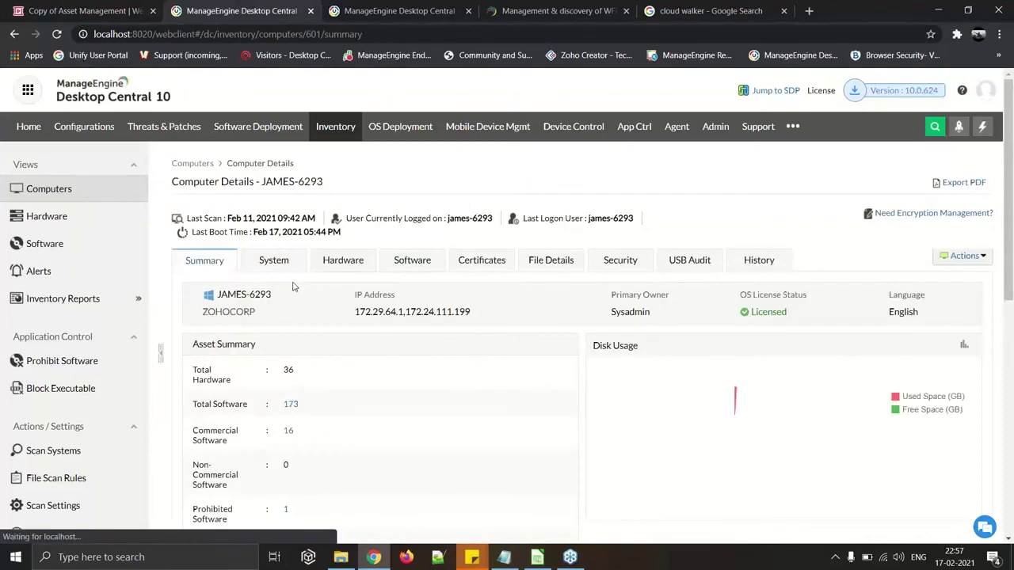
{"action": "left_click", "coordinate": [278, 269]}
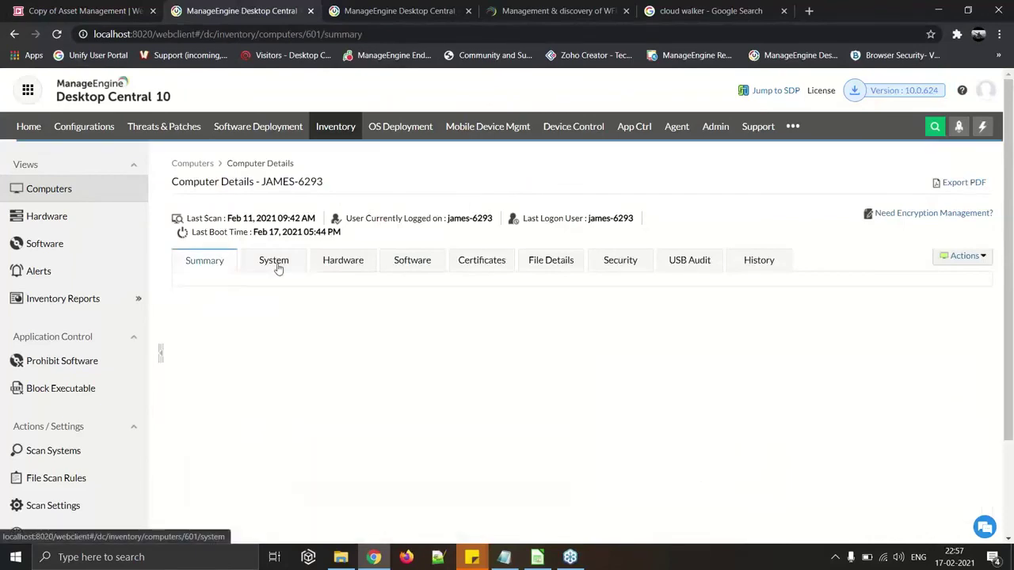
{"action": "scroll", "coordinate": [211, 242], "scroll_direction": "down", "scroll_amount": 2}
{"action": "left_click", "coordinate": [227, 252]}
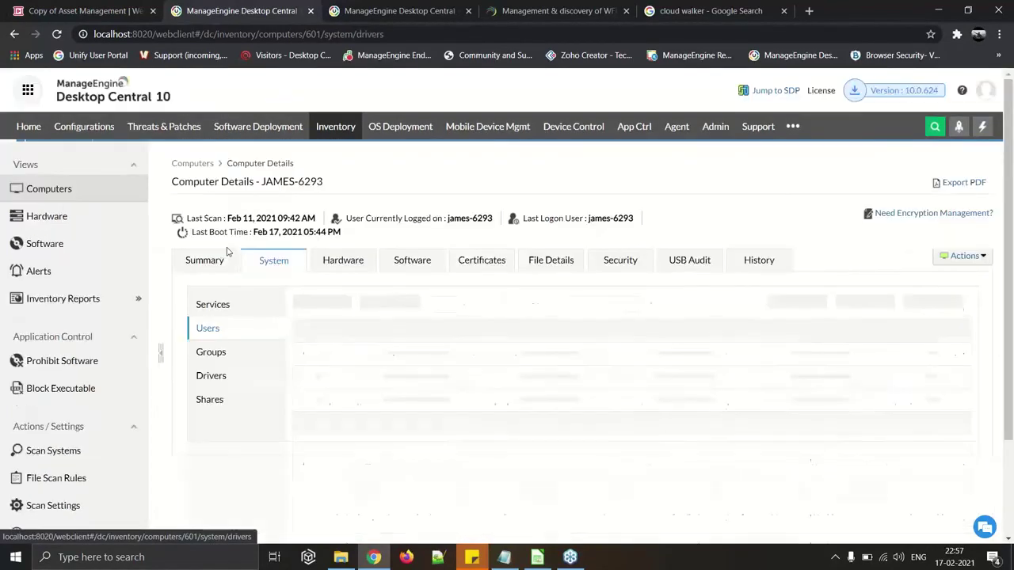
Look through the drivers list for a faulty device and highlight the Fortinet SSL VPN network adapter's row through its device status
{"action": "scroll", "coordinate": [847, 315], "scroll_direction": "down", "scroll_amount": 3}
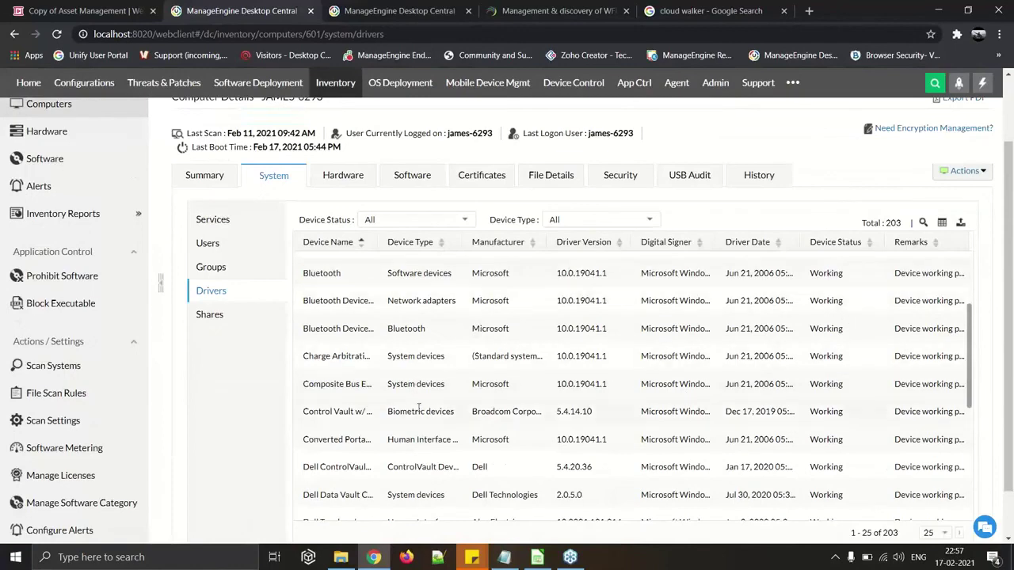
{"action": "scroll", "coordinate": [412, 348], "scroll_direction": "down", "scroll_amount": 3}
{"action": "scroll", "coordinate": [419, 407], "scroll_direction": "down", "scroll_amount": 2}
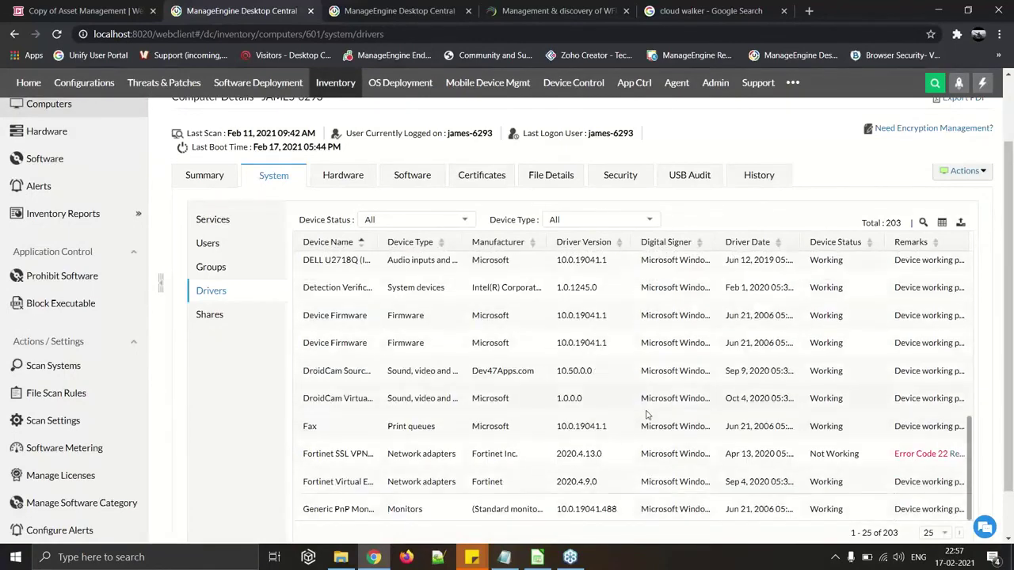
{"action": "left_click_drag", "start_coordinate": [306, 454], "coordinate": [865, 462]}
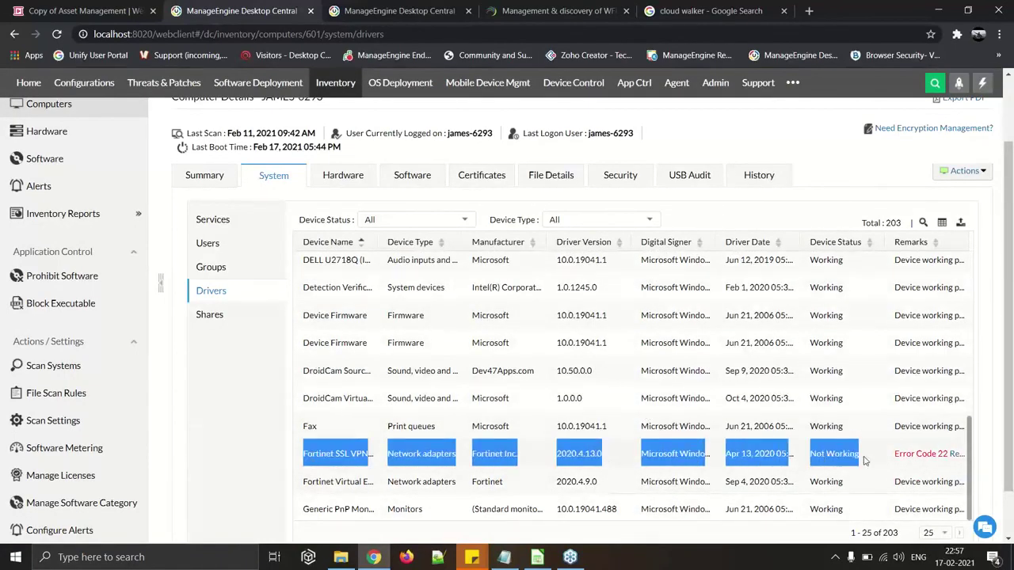
{"action": "left_click", "coordinate": [865, 463]}
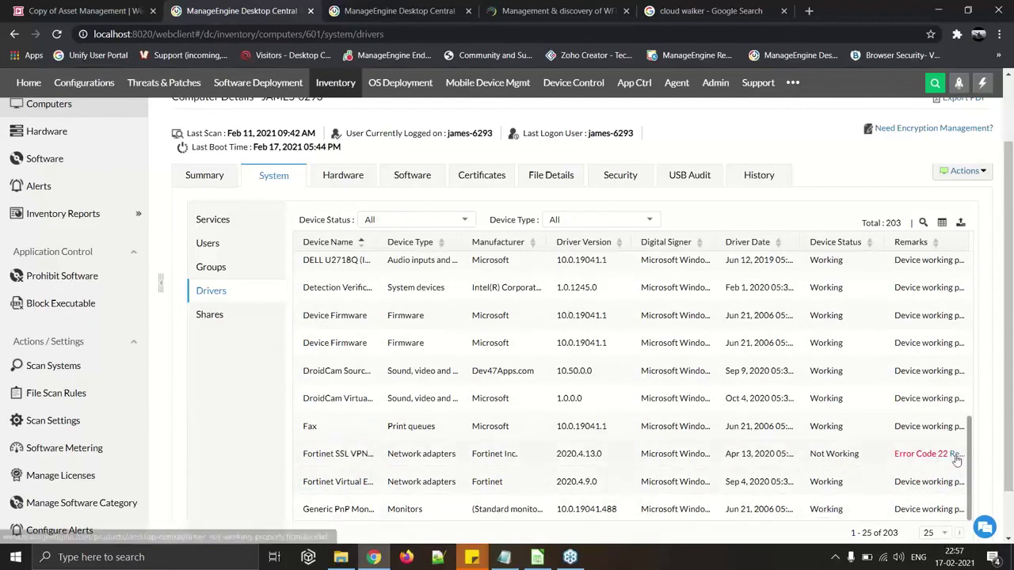